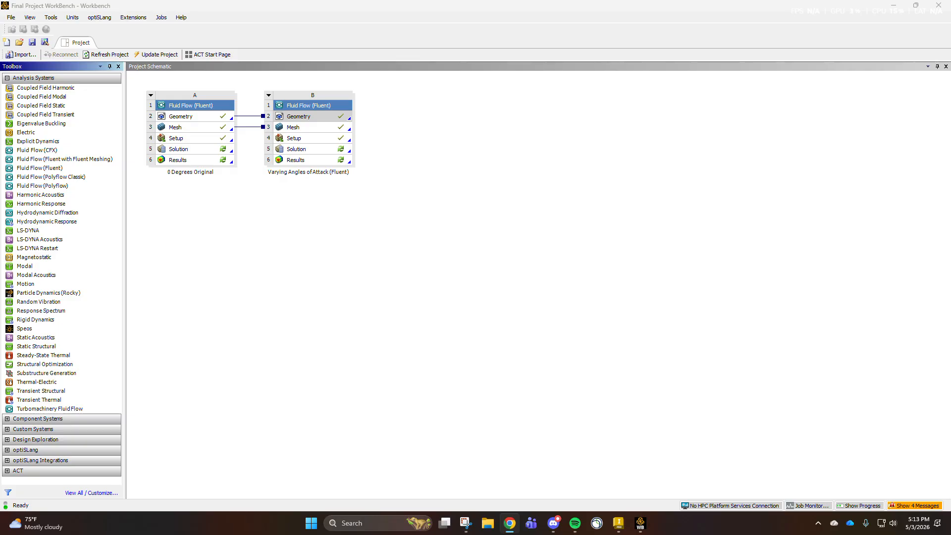
# - Review the NACA 2415 profile and its 1000 mm chord plotting settings on the Airfoil Tools plotter page in the browser
pyautogui.moveTo(950, 106); pyautogui.dragTo(764, 83)
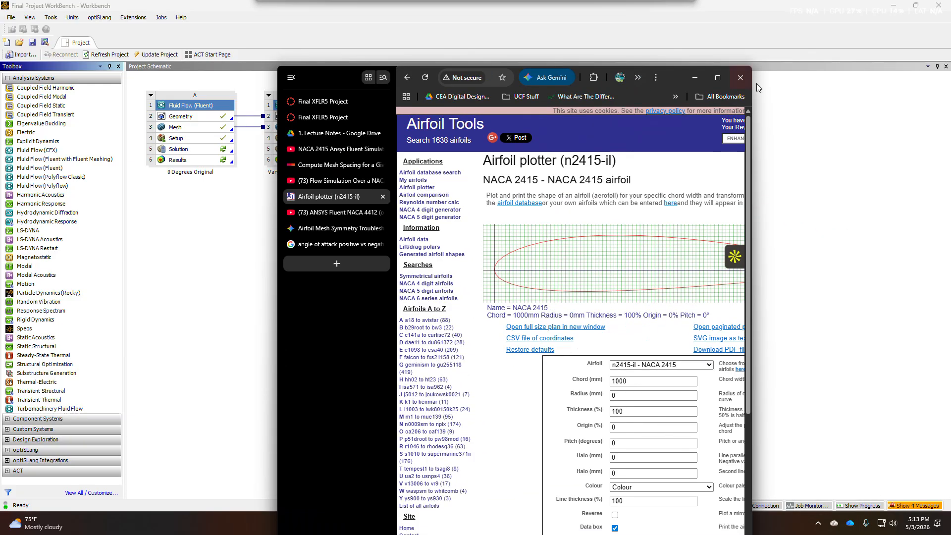
pyautogui.click(716, 79)
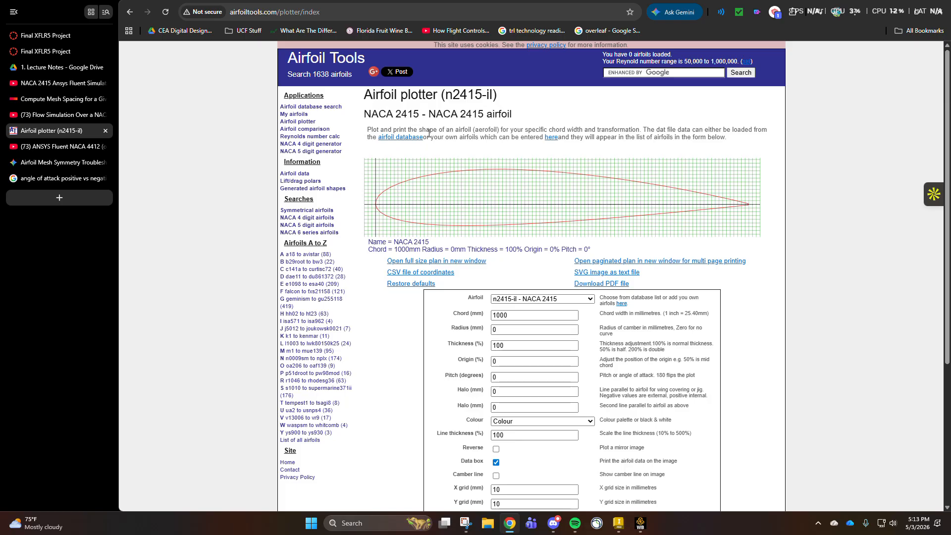
pyautogui.scroll(-2, 469, 149)
pyautogui.scroll(2, 471, 198)
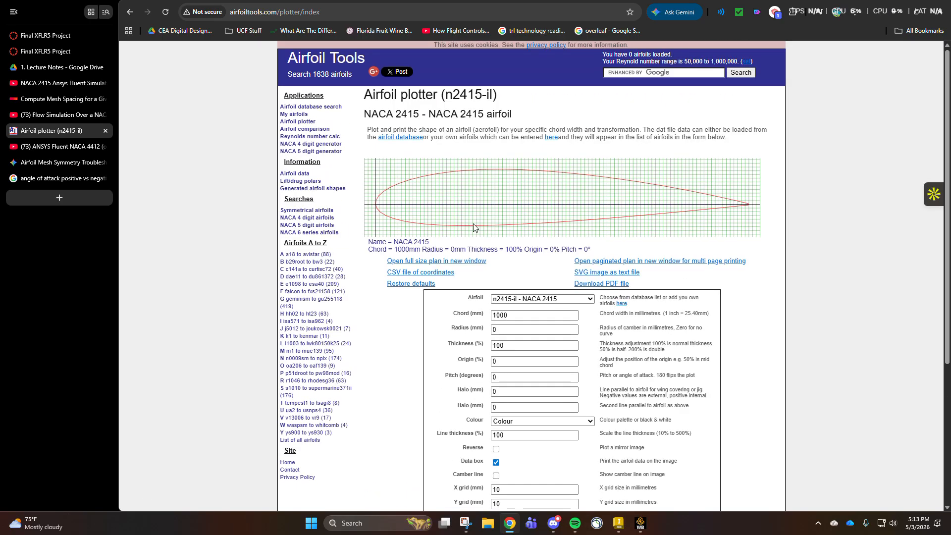
pyautogui.scroll(-3, 520, 190)
pyautogui.scroll(2, 502, 243)
pyautogui.scroll(-2, 495, 248)
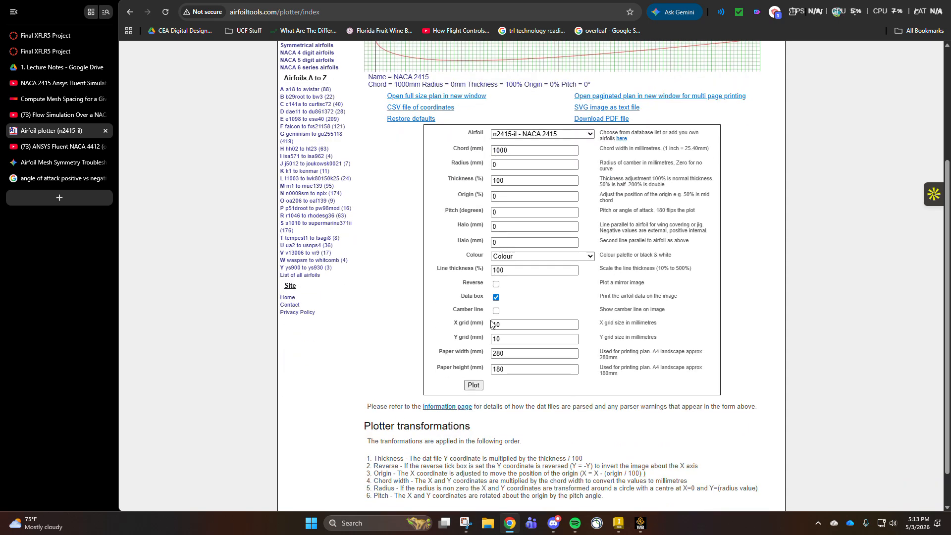
pyautogui.scroll(4, 468, 294)
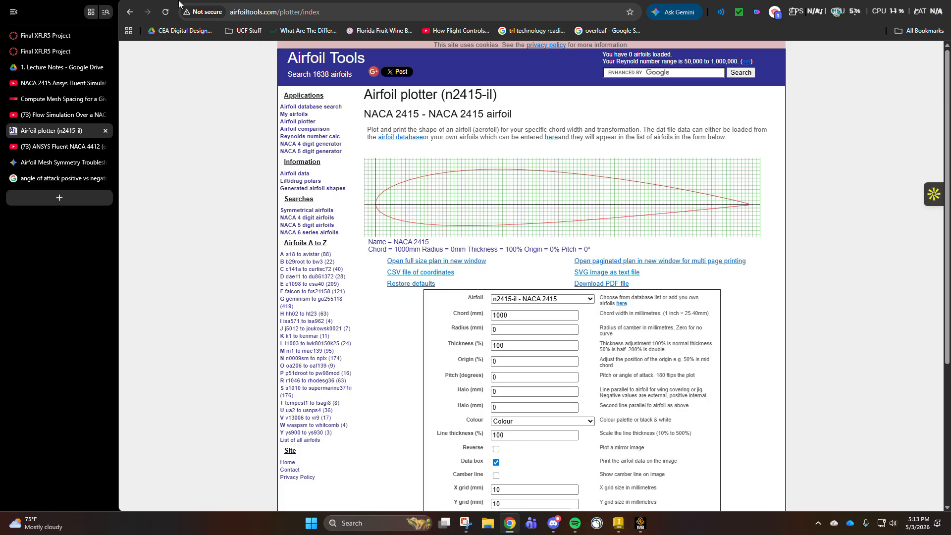
pyautogui.moveTo(130, 2); pyautogui.dragTo(950, 75)
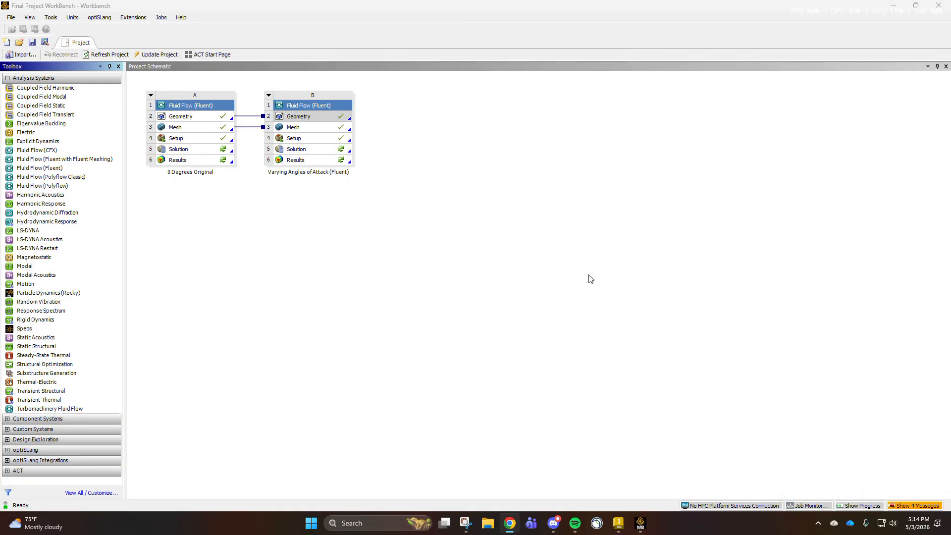
# - Switch to Inventor, open "NACA 2415 Airfoil 1m chord Surface Final.ipt" and examine the airfoil spline and points in its sketch
pyautogui.click(618, 523)
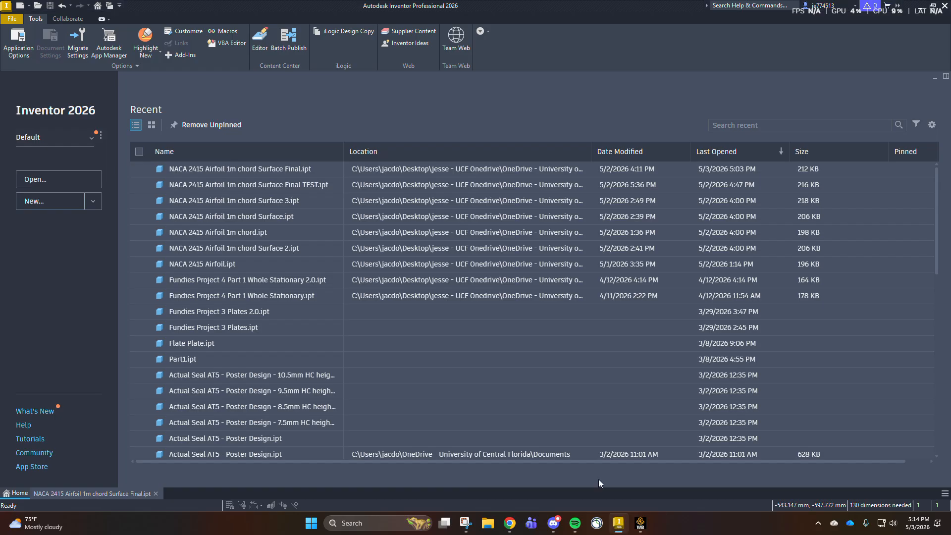
pyautogui.click(227, 172)
pyautogui.scroll(4, 559, 334)
pyautogui.scroll(-10, 560, 334)
pyautogui.scroll(3, 548, 332)
pyautogui.scroll(3, 548, 331)
pyautogui.scroll(3, 689, 323)
pyautogui.scroll(-2, 346, 282)
pyautogui.scroll(-2, 346, 285)
pyautogui.scroll(3, 277, 294)
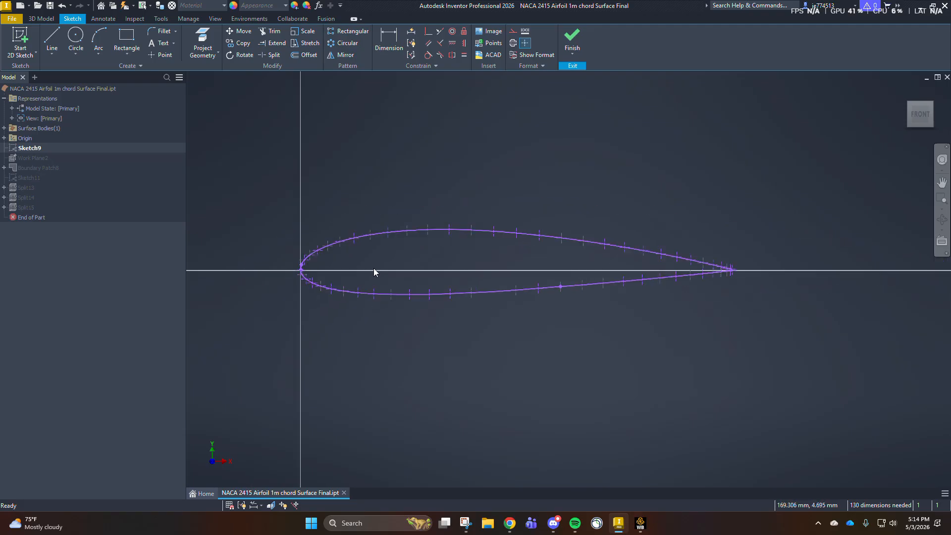
pyautogui.scroll(-2, 607, 264)
pyautogui.scroll(3, 621, 264)
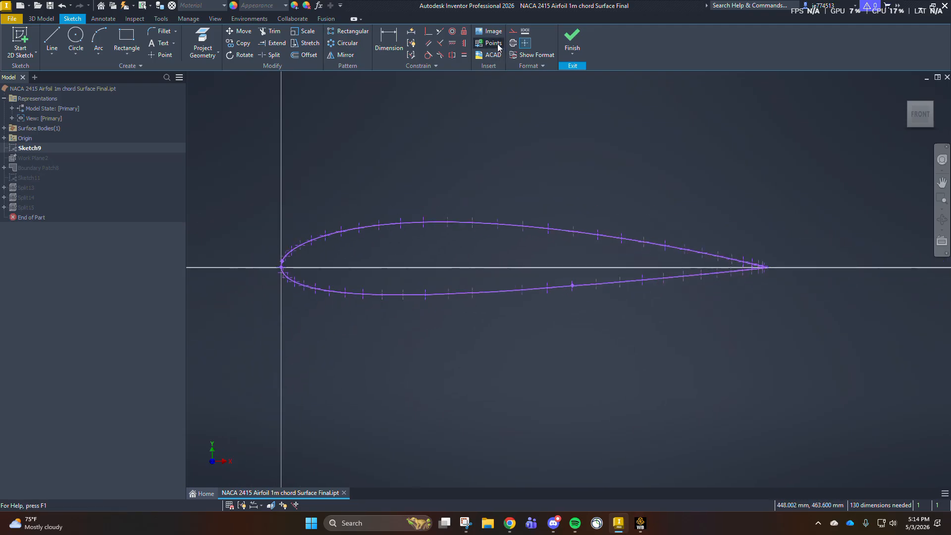
pyautogui.click(493, 44)
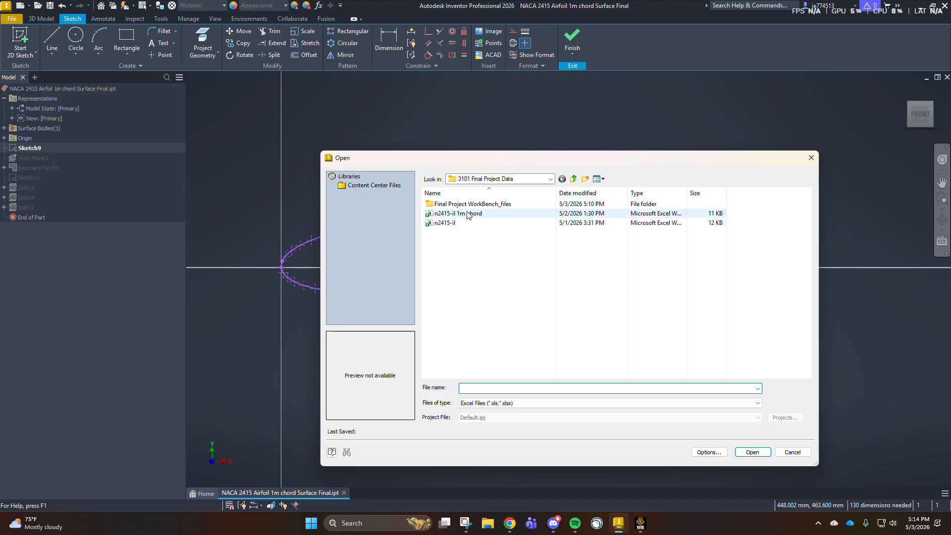
pyautogui.click(463, 223)
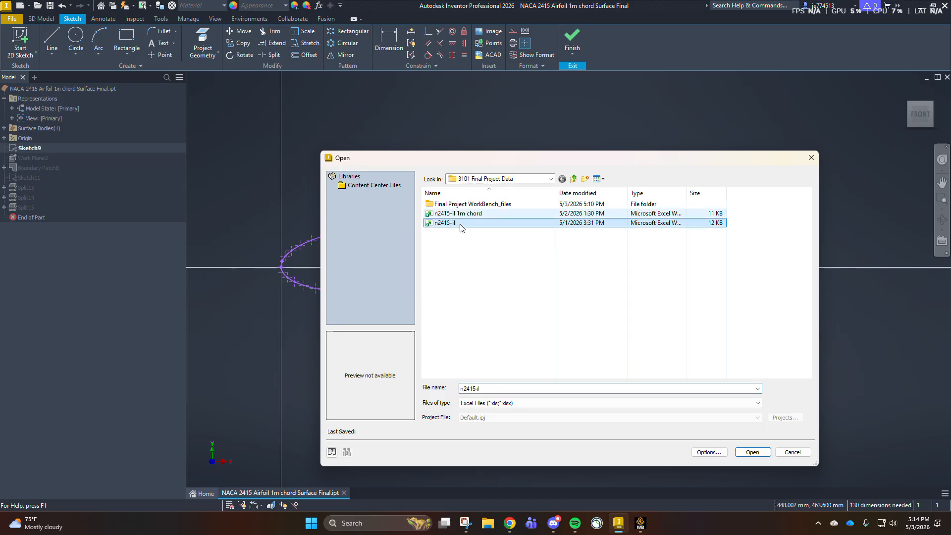
pyautogui.click(792, 452)
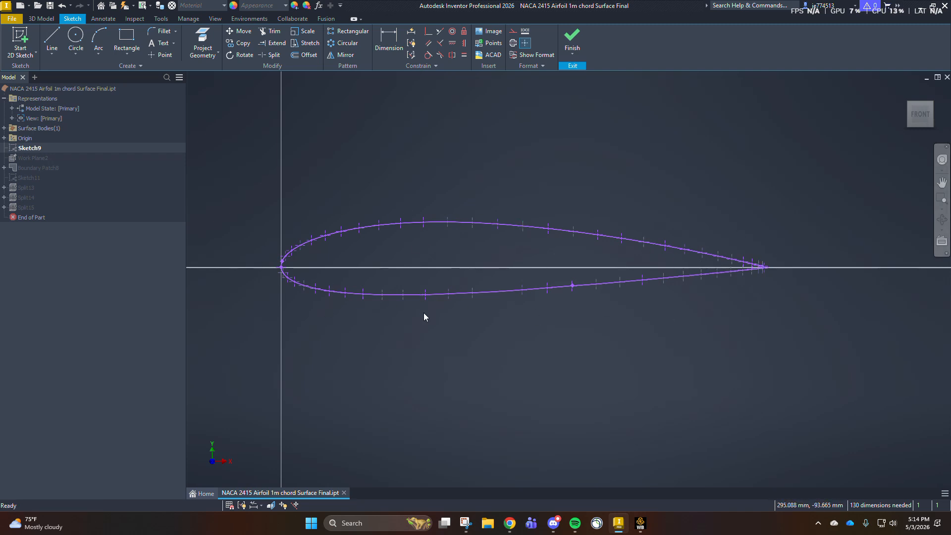
# - Check the rectangular domain drawn around the airfoil and finish the sketch
pyautogui.scroll(4, 297, 269)
pyautogui.scroll(-5, 365, 268)
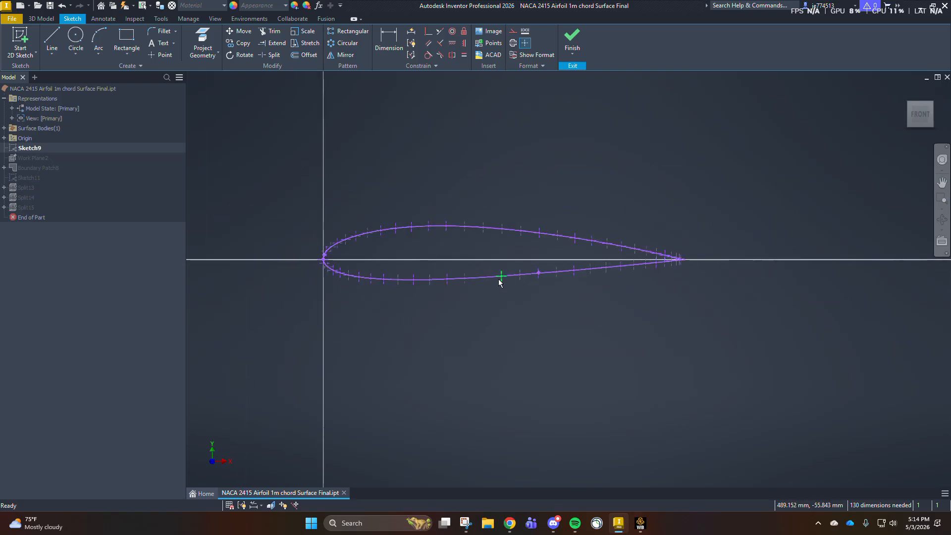
pyautogui.scroll(-7, 379, 260)
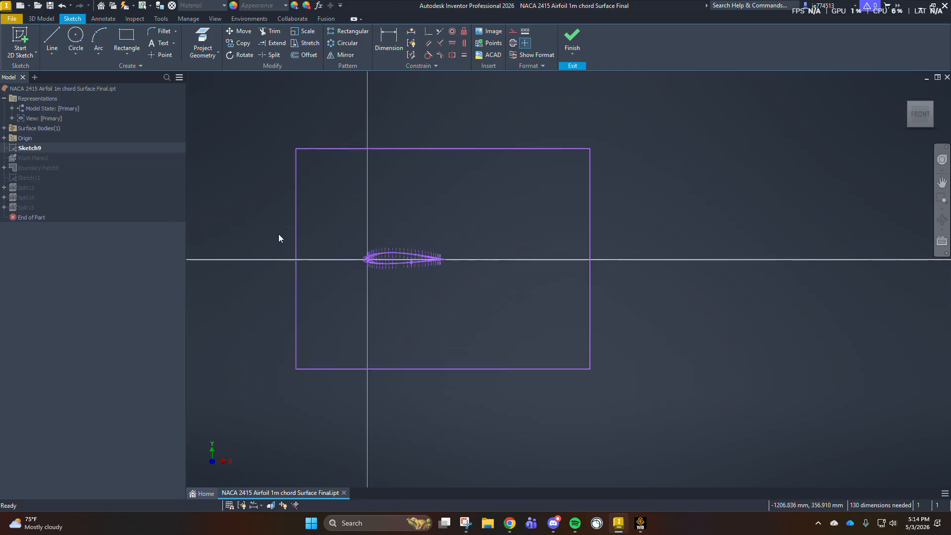
pyautogui.scroll(1, 278, 234)
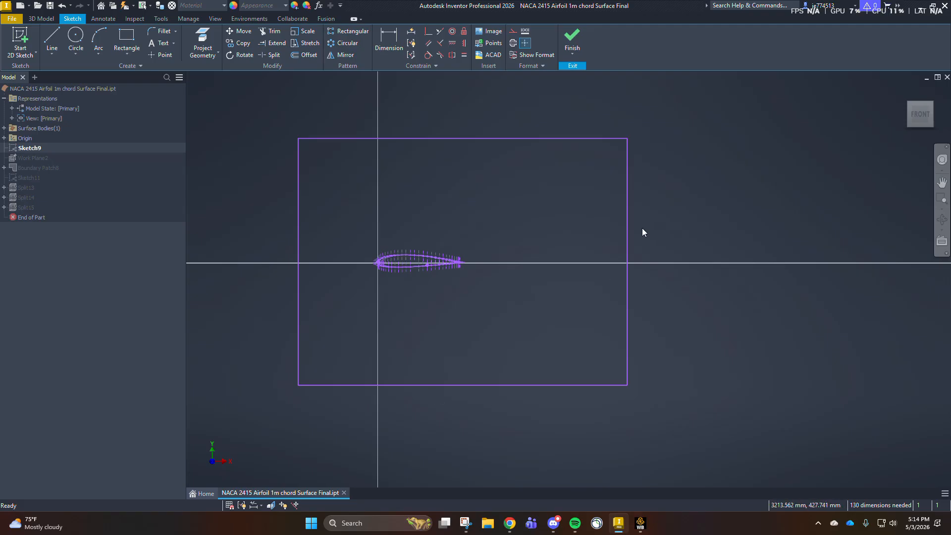
pyautogui.click(572, 35)
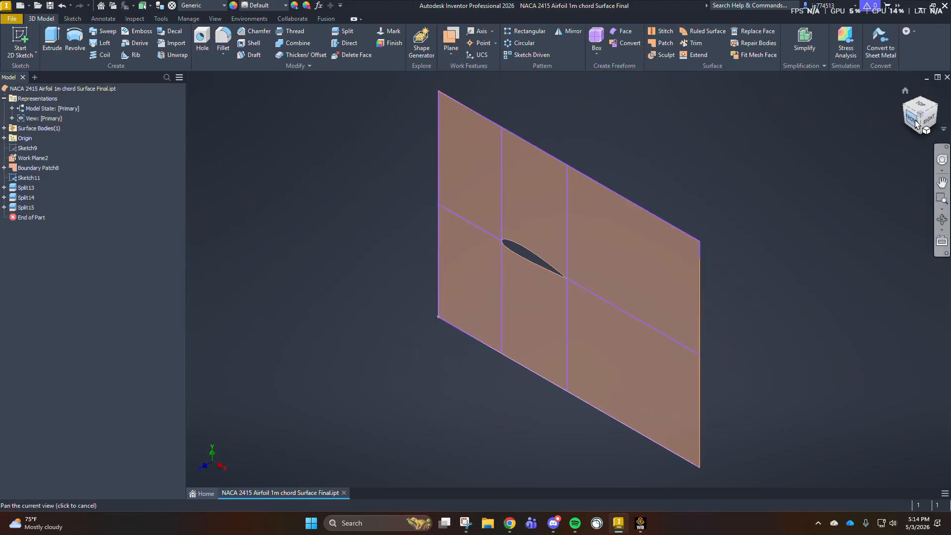
# - Examine the boundary patch from the front, including where the split lines meet the airfoil's leading edge
pyautogui.click(914, 121)
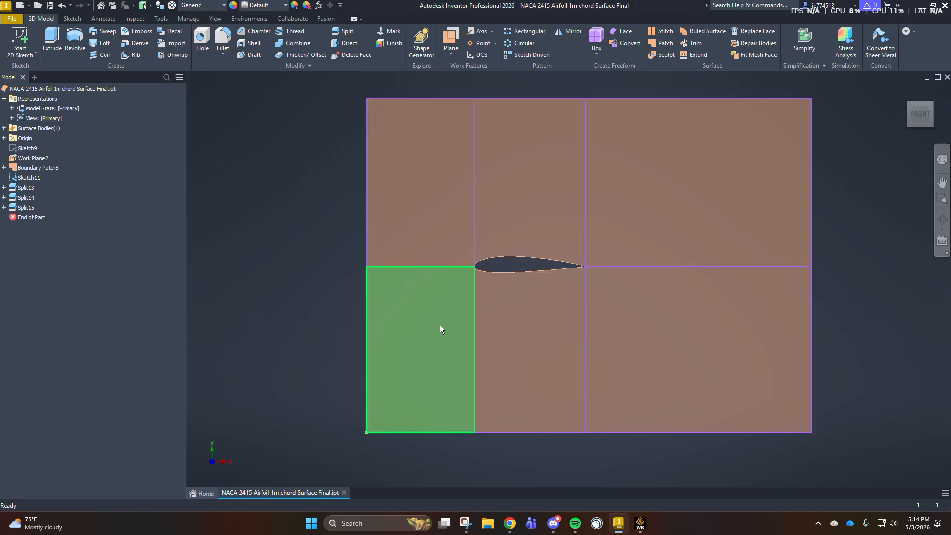
pyautogui.scroll(3, 518, 295)
pyautogui.scroll(10, 420, 240)
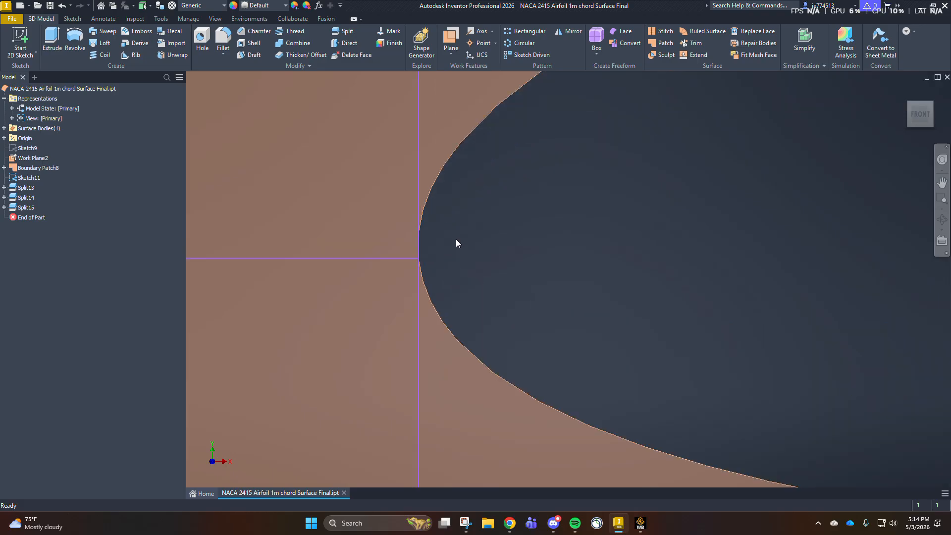
pyautogui.scroll(-10, 412, 258)
pyautogui.scroll(6, 414, 260)
pyautogui.scroll(-5, 555, 258)
pyautogui.scroll(2, 574, 255)
pyautogui.moveTo(518, 322); pyautogui.dragTo(506, 351, button='middle')
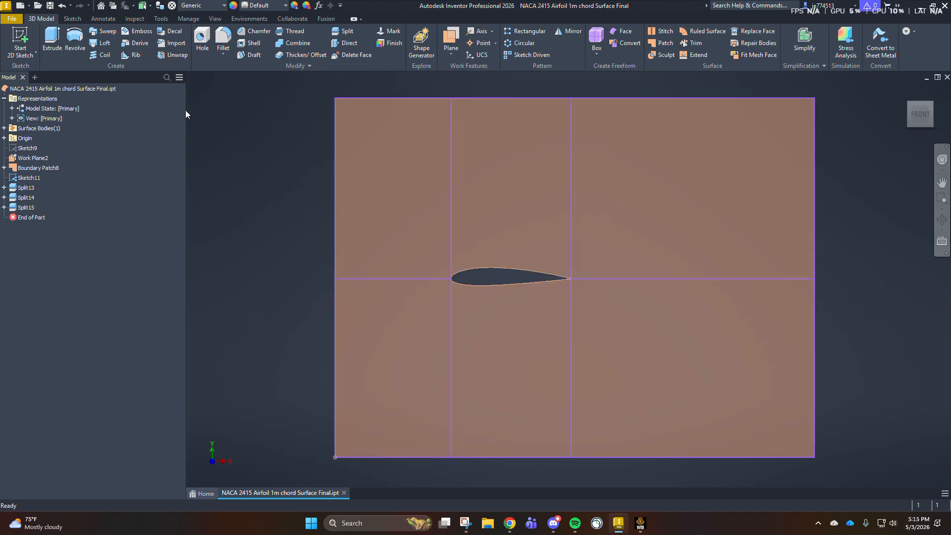
# - Switch to Workbench, add a standalone Fluid Flow (Fluent) system beside system B and name it "Video Tutorial"
pyautogui.click(640, 523)
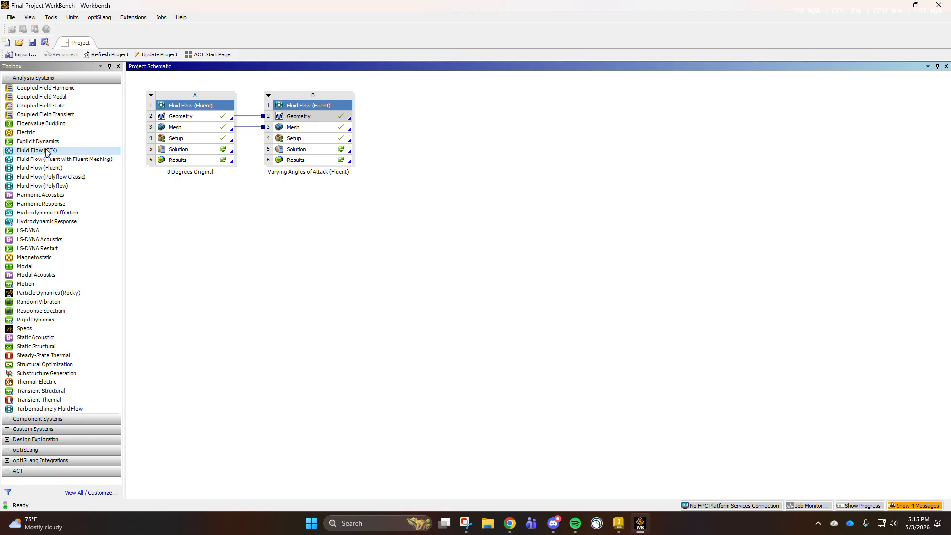
pyautogui.moveTo(39, 168); pyautogui.dragTo(428, 128)
pyautogui.doubleClick(424, 170)
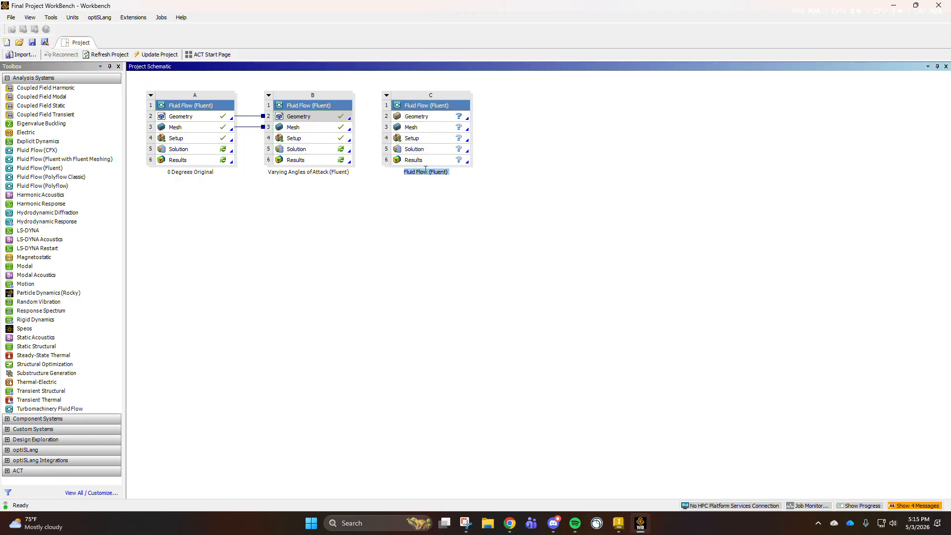
pyautogui.write('Video Turo')
pyautogui.write('orial')
pyautogui.click(442, 118)
pyautogui.rightClick(443, 119)
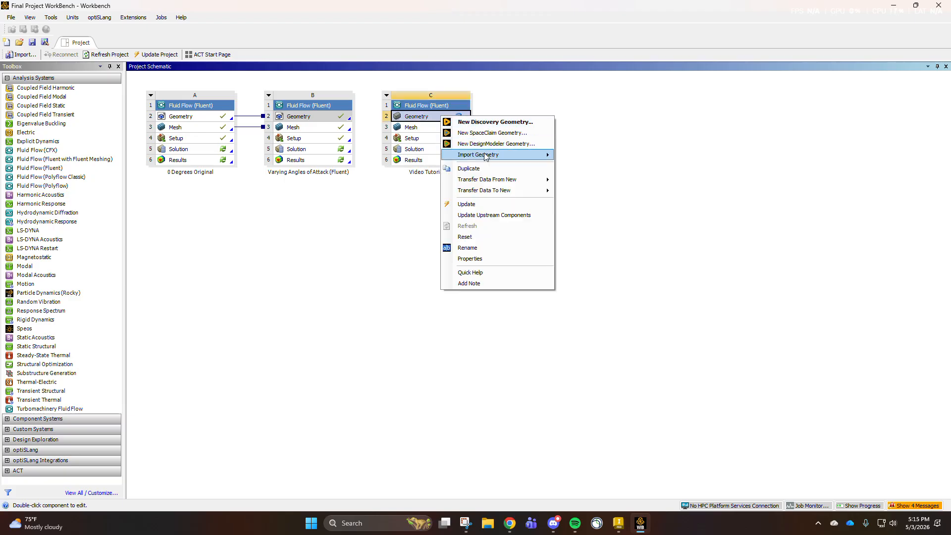
pyautogui.moveTo(486, 155)
pyautogui.click(581, 169)
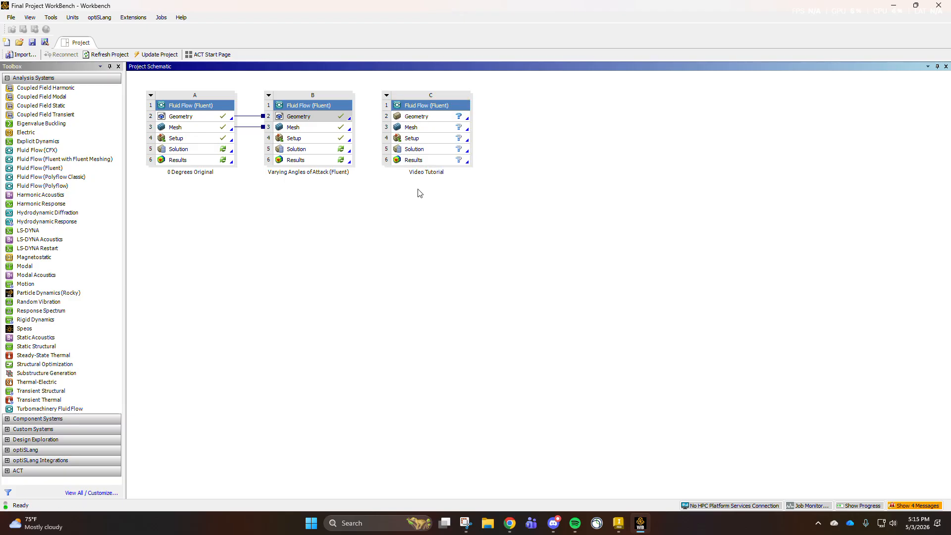
pyautogui.rightClick(346, 118)
pyautogui.moveTo(379, 158)
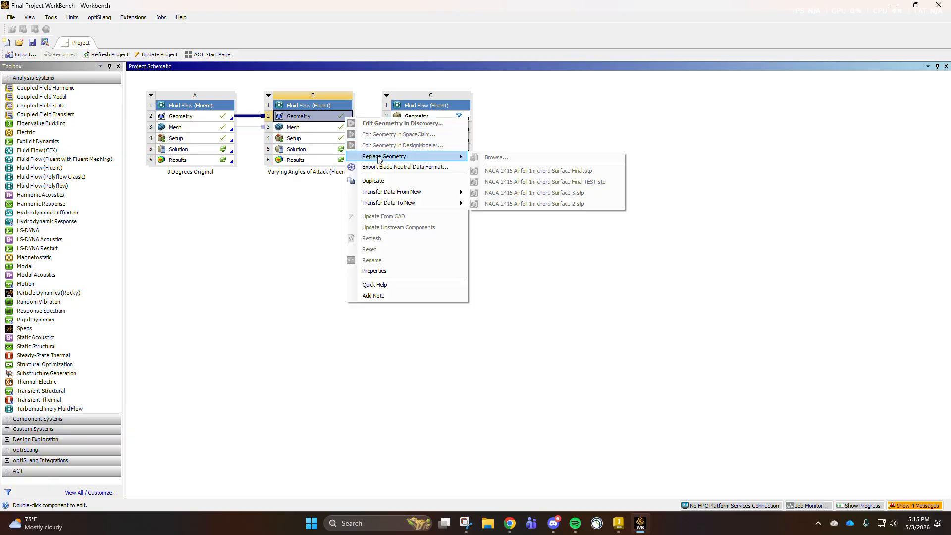
pyautogui.click(215, 118)
pyautogui.rightClick(215, 118)
pyautogui.moveTo(258, 157)
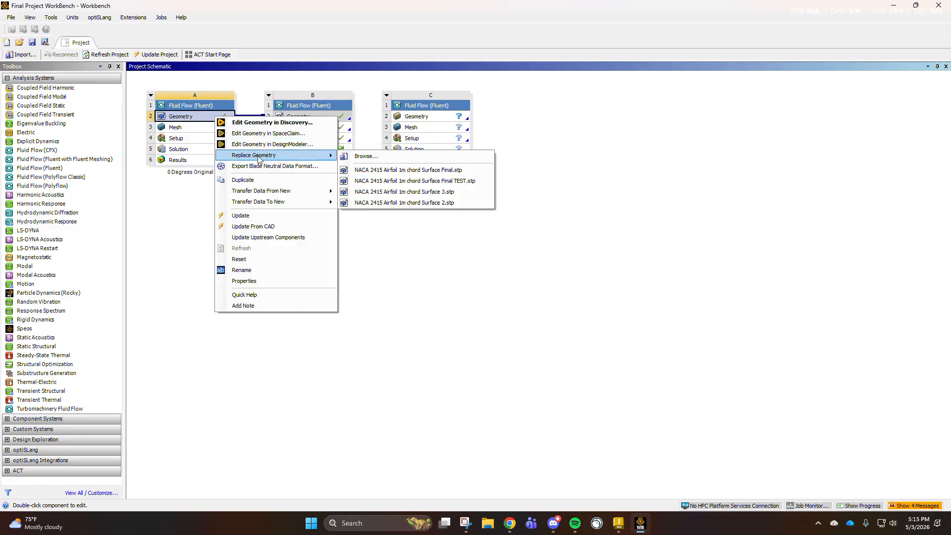
pyautogui.click(253, 106)
pyautogui.click(459, 119)
pyautogui.click(618, 528)
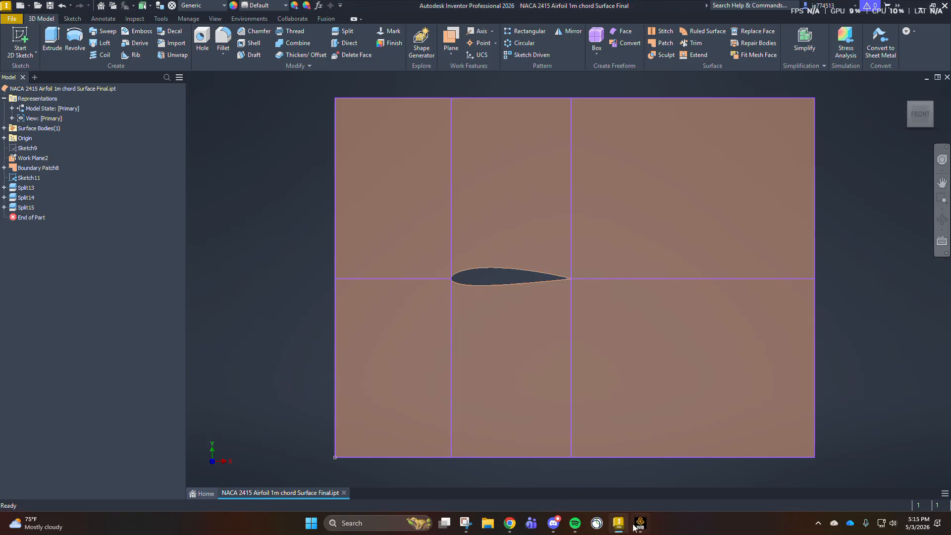
pyautogui.click(618, 528)
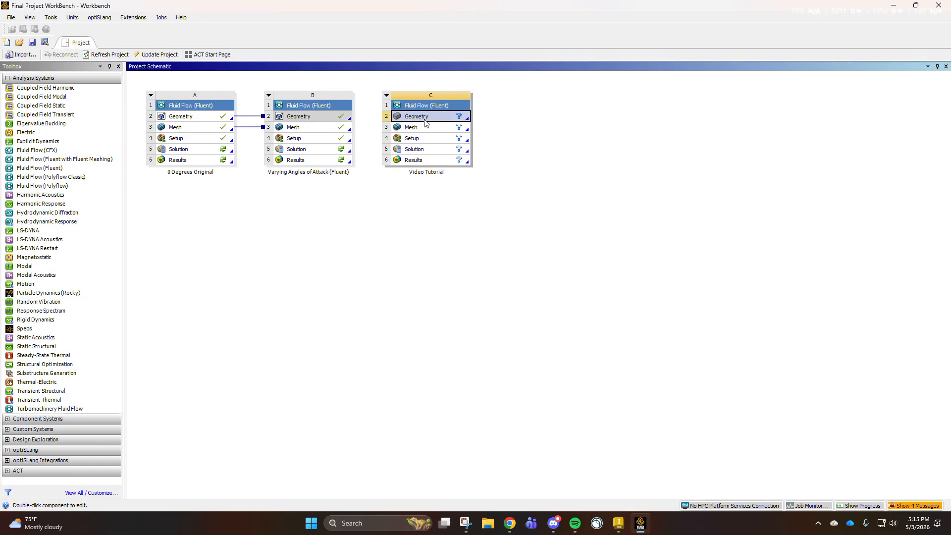
# - Import "NACA 2415 Airfoil 1m chord Surface Final.stp" as the geometry of the Video Tutorial system
pyautogui.rightClick(425, 119)
pyautogui.moveTo(483, 165)
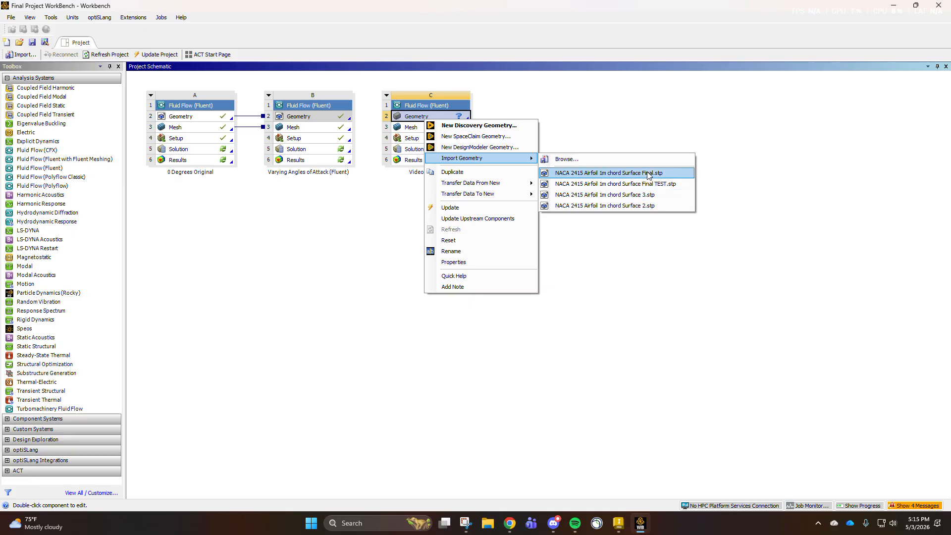
pyautogui.click(647, 174)
# - Open the Video Tutorial system's mesh in the Meshing application and select the Mesh object
pyautogui.doubleClick(450, 130)
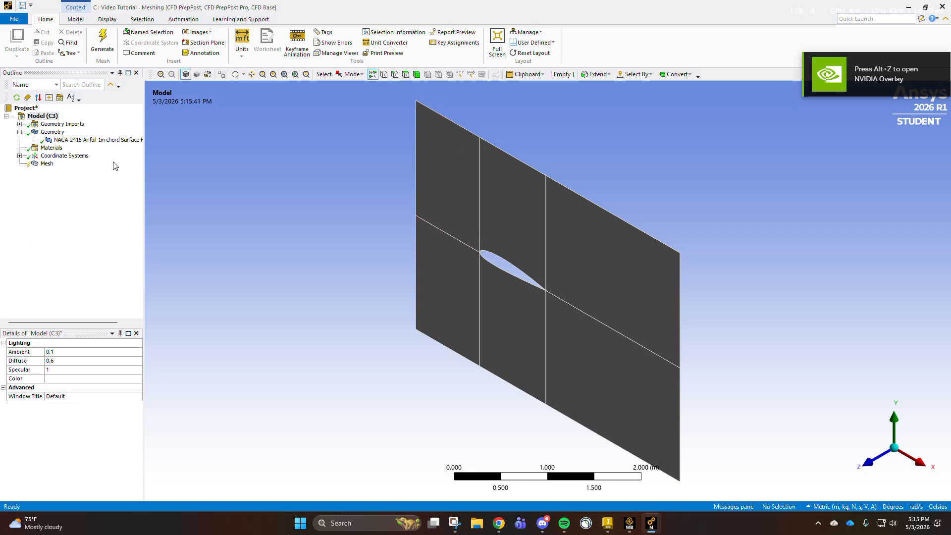
pyautogui.click(867, 461)
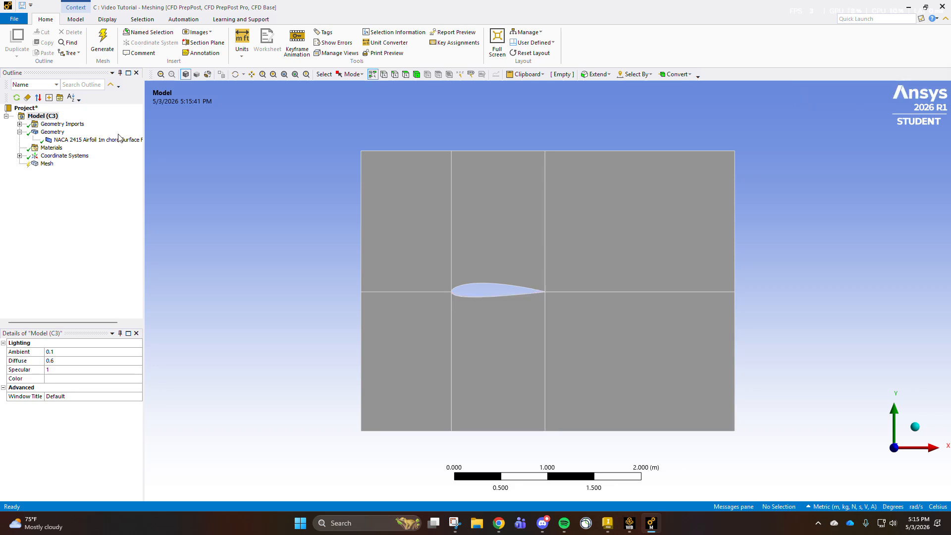
pyautogui.click(44, 164)
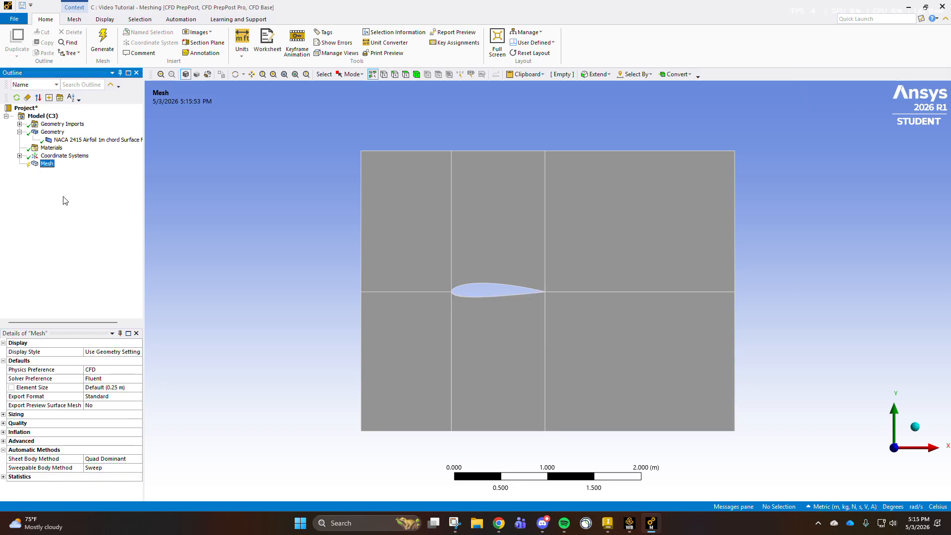
# - Create a named selection "inlet" from the two vertical edges on the domain's upstream side, ahead of the airfoil's leading edge
pyautogui.rightClick(303, 185)
pyautogui.click(294, 213)
pyautogui.click(396, 76)
pyautogui.click(363, 184)
pyautogui.keyDown('ctrl'); pyautogui.click(364, 324); pyautogui.keyUp('ctrl')
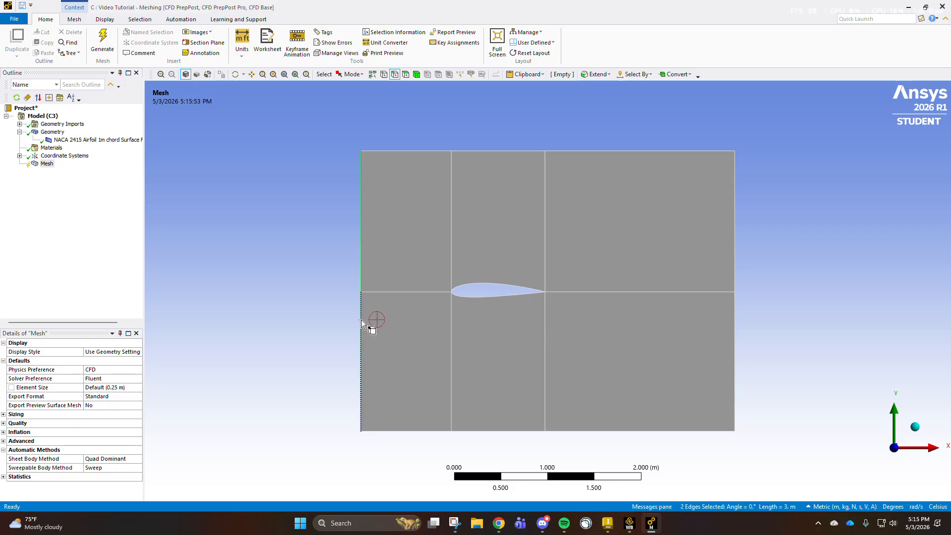
pyautogui.rightClick(299, 253)
pyautogui.click(341, 451)
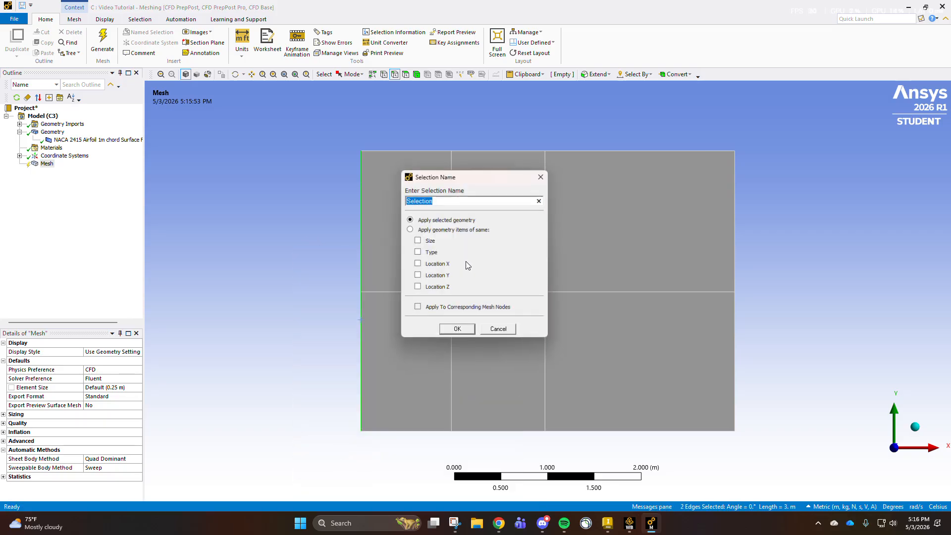
pyautogui.write('inlet')
pyautogui.press('Return')
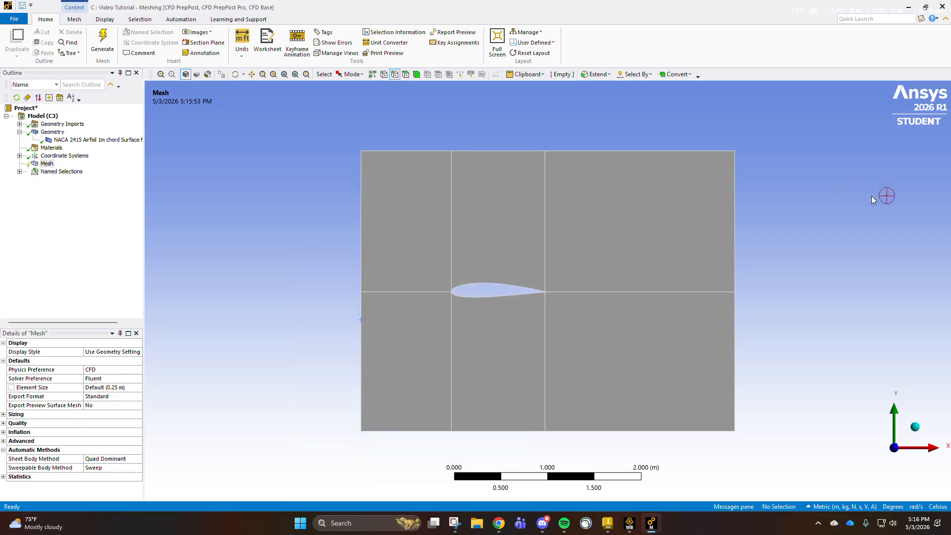
# - Create a named selection "outlet" from the two vertical edges on the domain's downstream side, behind the airfoil's trailing edge
pyautogui.click(734, 218)
pyautogui.keyDown('ctrl'); pyautogui.click(735, 337); pyautogui.keyUp('ctrl')
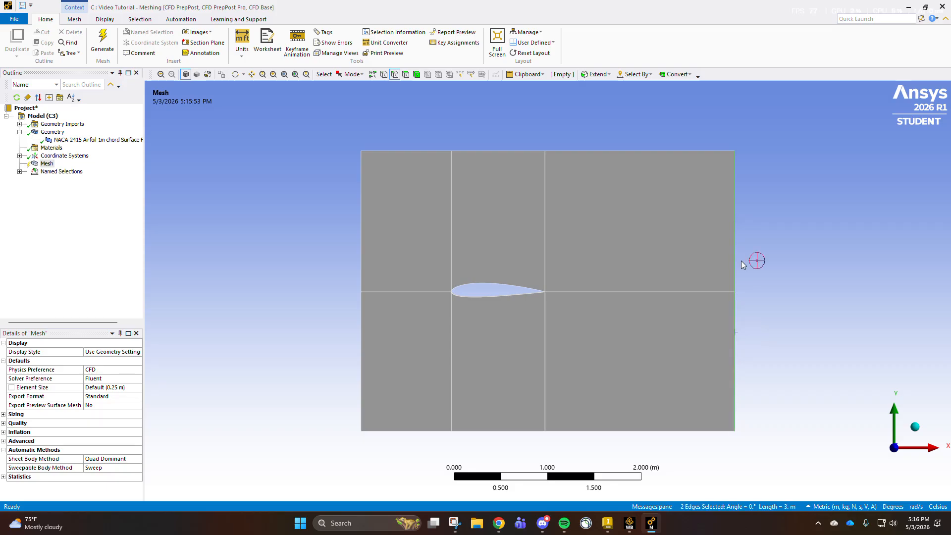
pyautogui.rightClick(742, 265)
pyautogui.click(784, 464)
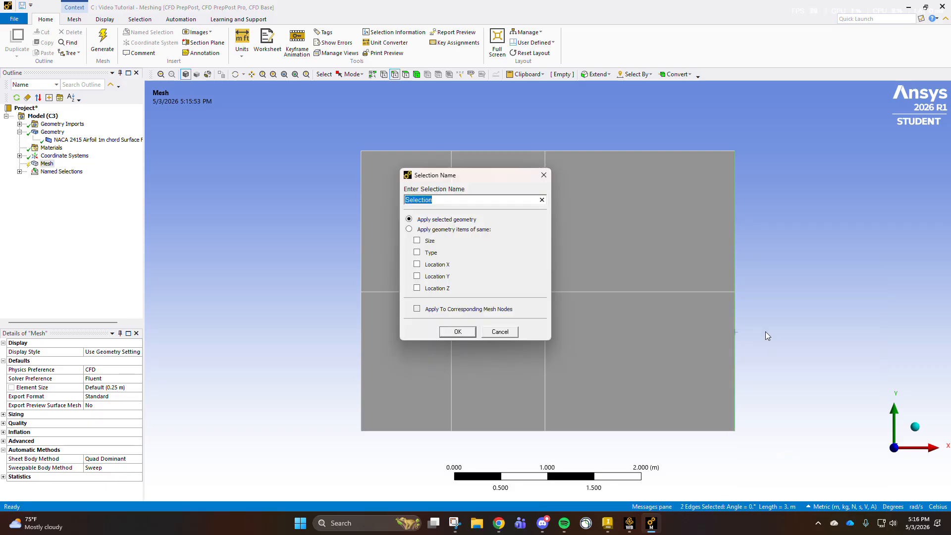
pyautogui.write('outlet')
pyautogui.press('Return')
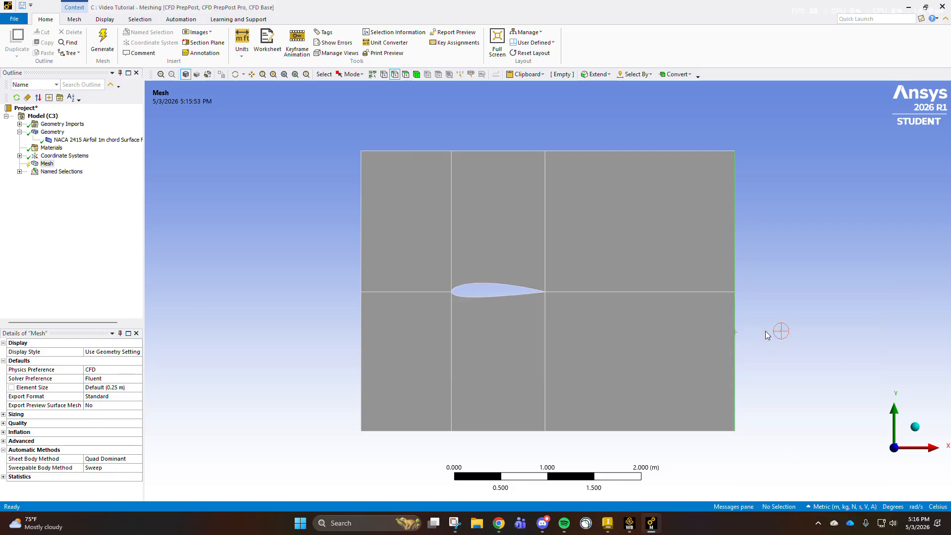
# - Create a named selection "Symmetry" from the three upper and three lower horizontal boundary edges of the domain
pyautogui.click(574, 151)
pyautogui.keyDown('ctrl'); pyautogui.click(515, 151); pyautogui.keyUp('ctrl')
pyautogui.keyDown('ctrl'); pyautogui.click(435, 151); pyautogui.keyUp('ctrl')
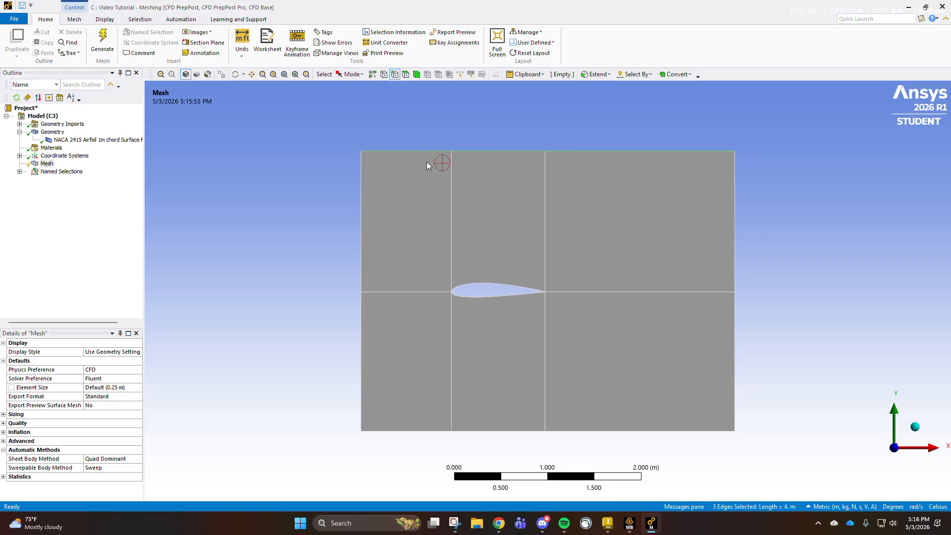
pyautogui.keyDown('ctrl'); pyautogui.click(421, 431); pyautogui.keyUp('ctrl')
pyautogui.keyDown('ctrl'); pyautogui.click(490, 431); pyautogui.keyUp('ctrl')
pyautogui.keyDown('ctrl'); pyautogui.click(575, 431); pyautogui.keyUp('ctrl')
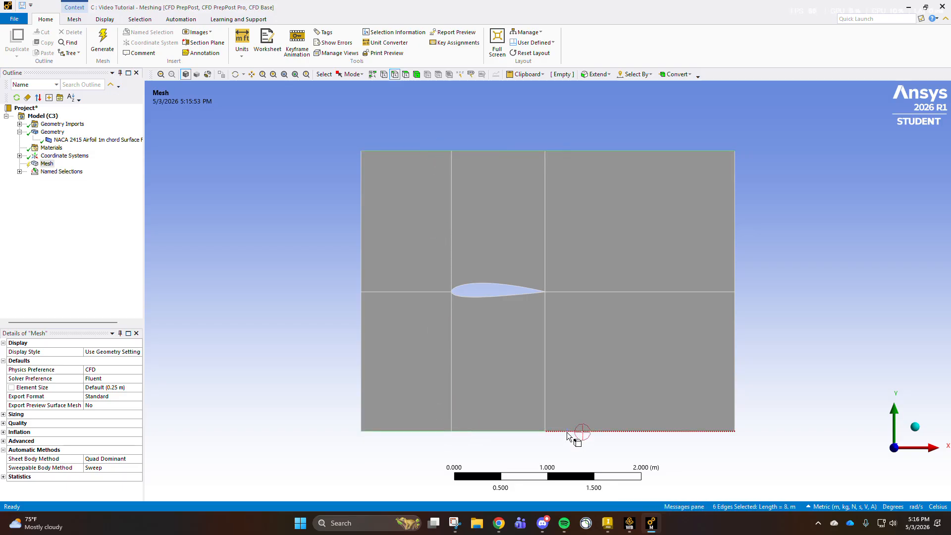
pyautogui.rightClick(290, 331)
pyautogui.click(338, 294)
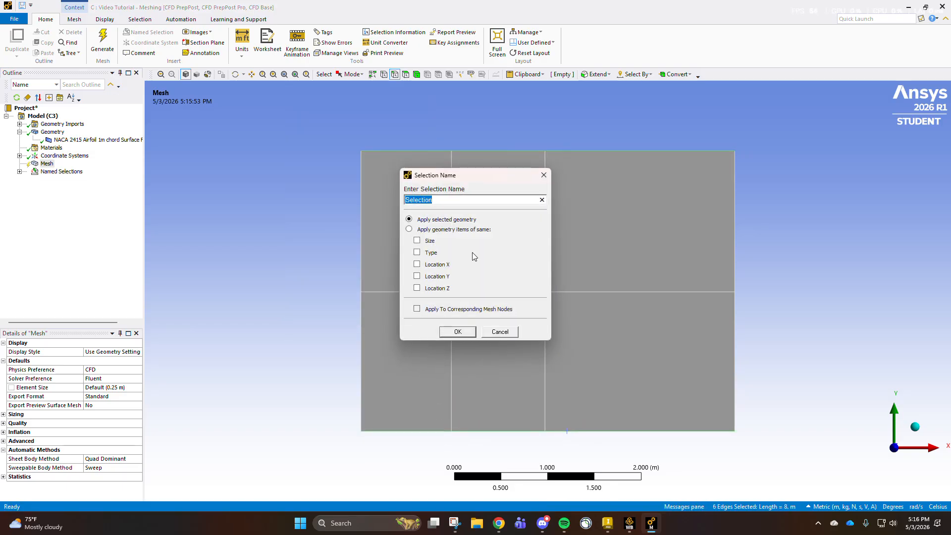
pyautogui.write('Symmetry')
pyautogui.press('Return')
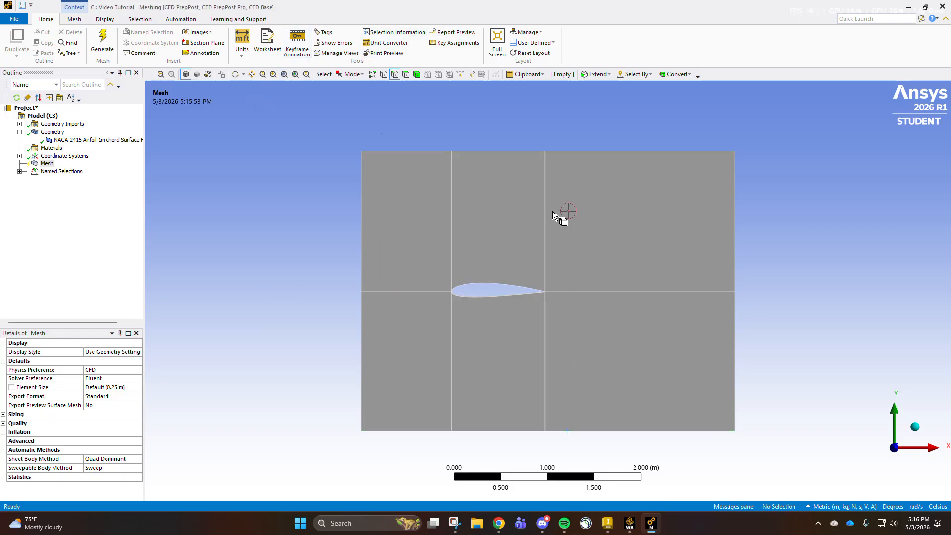
# - Select the airfoil's upper and lower surface edges
pyautogui.scroll(3, 481, 297)
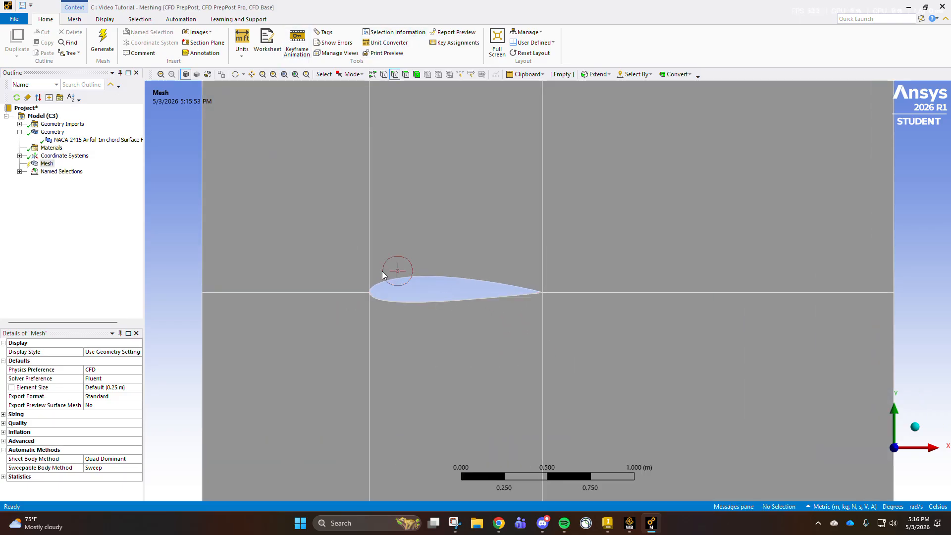
pyautogui.click(382, 276)
pyautogui.keyDown('ctrl'); pyautogui.click(393, 301); pyautogui.keyUp('ctrl')
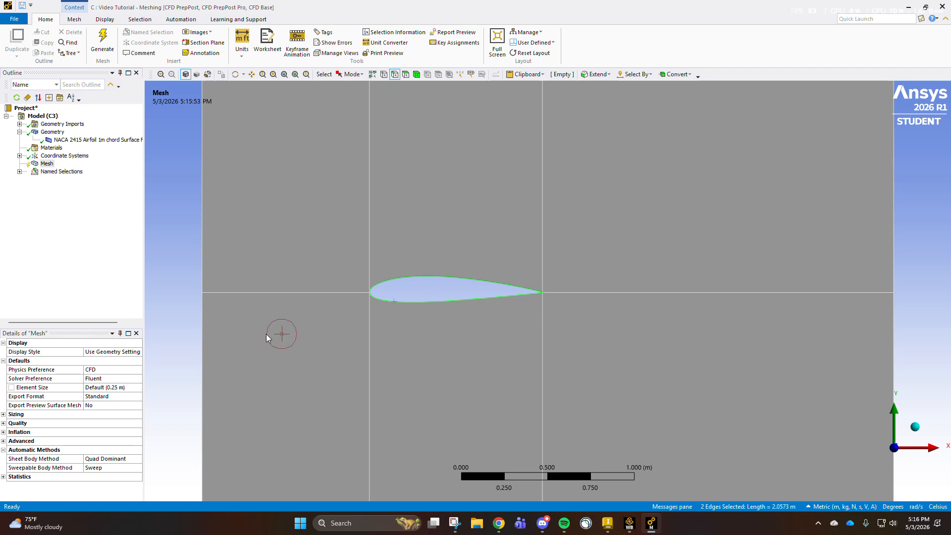
pyautogui.moveTo(381, 309); pyautogui.dragTo(387, 312, button='middle')
pyautogui.click(895, 447)
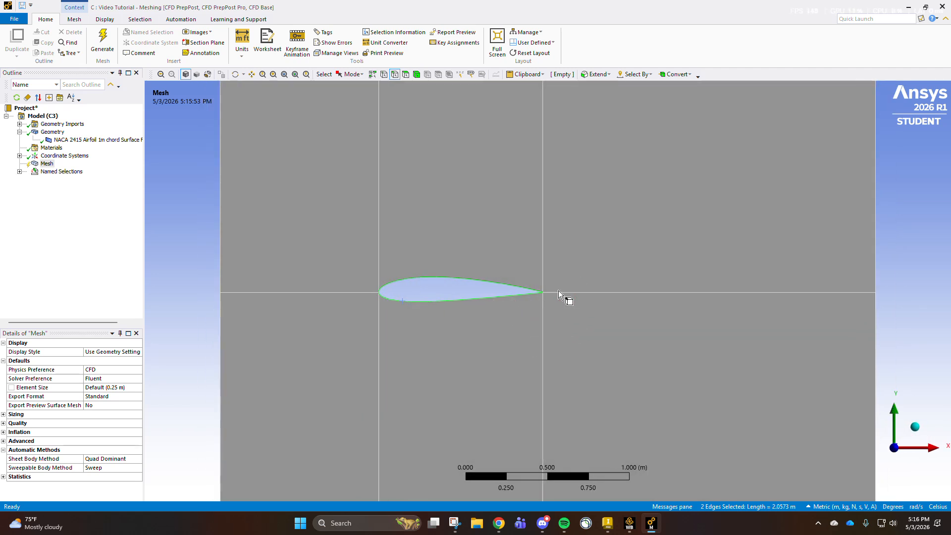
# - Add the tiny vertical edge at the airfoil's trailing edge to the edge selection
pyautogui.scroll(10, 558, 291)
pyautogui.scroll(3, 416, 346)
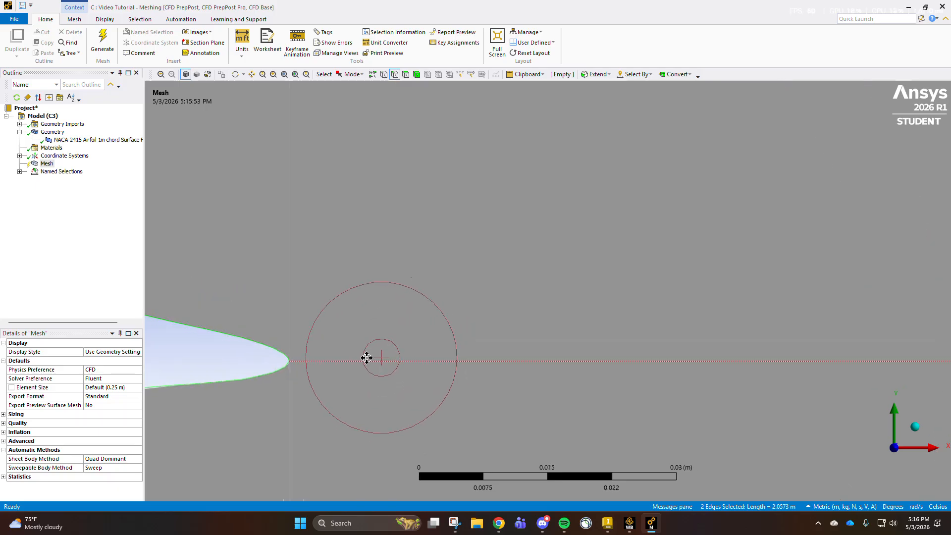
pyautogui.keyDown('ctrl'); pyautogui.moveTo(360, 360); pyautogui.dragTo(691, 243, button='middle'); pyautogui.keyUp('ctrl')
pyautogui.scroll(6, 660, 223)
pyautogui.keyDown('ctrl'); pyautogui.moveTo(736, 176); pyautogui.dragTo(538, 261, button='middle'); pyautogui.keyUp('ctrl')
pyautogui.scroll(6, 558, 239)
pyautogui.keyDown('ctrl'); pyautogui.moveTo(542, 149); pyautogui.dragTo(509, 305, button='middle'); pyautogui.keyUp('ctrl')
pyautogui.scroll(5, 510, 305)
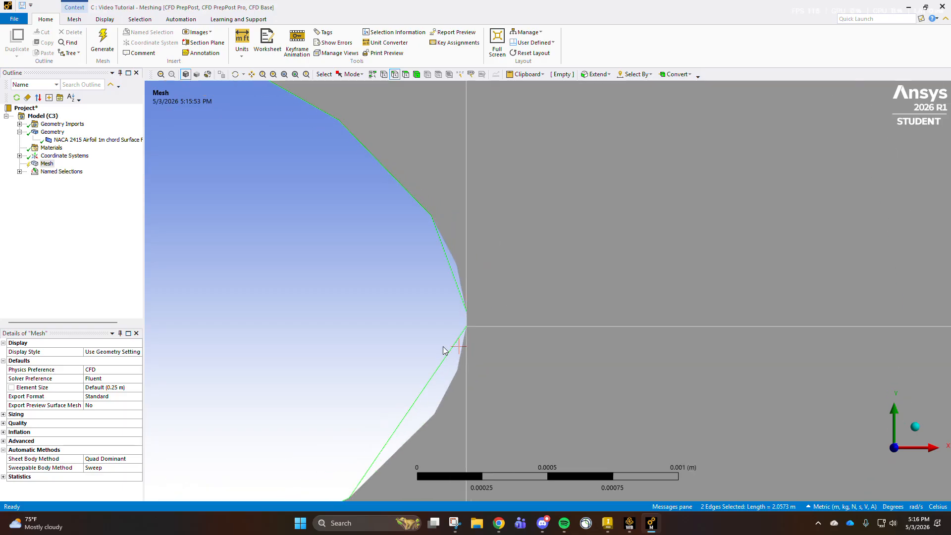
pyautogui.keyDown('ctrl'); pyautogui.click(423, 335); pyautogui.keyUp('ctrl')
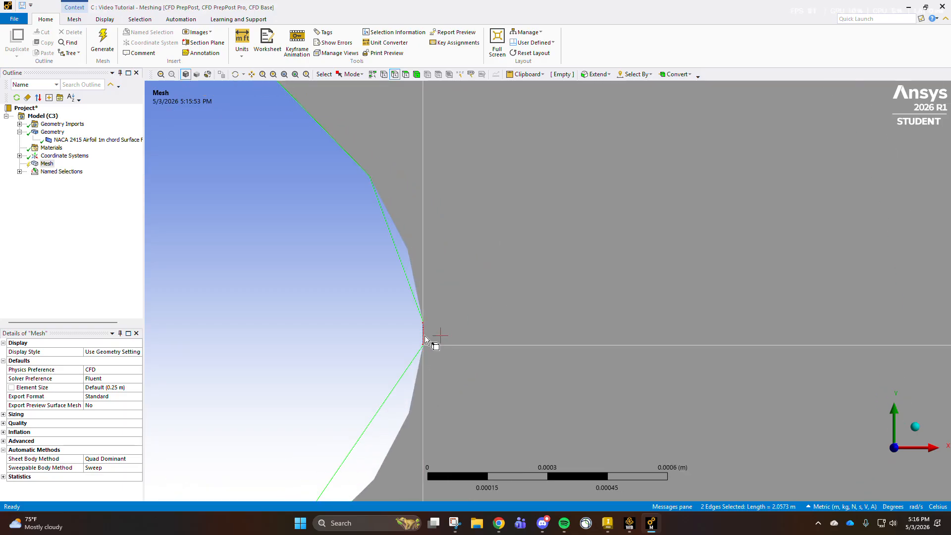
pyautogui.scroll(-15, 424, 334)
pyautogui.scroll(-13, 549, 341)
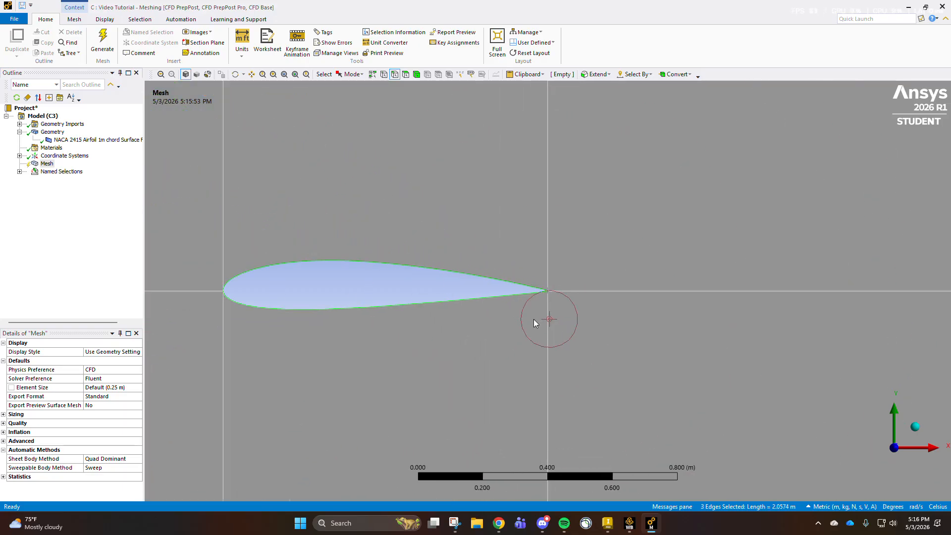
# - Add the short vertical edge at the airfoil's nose to the edge selection
pyautogui.scroll(2, 382, 296)
pyautogui.keyDown('ctrl'); pyautogui.moveTo(382, 296); pyautogui.dragTo(587, 257, button='middle'); pyautogui.keyUp('ctrl')
pyautogui.scroll(9, 551, 193)
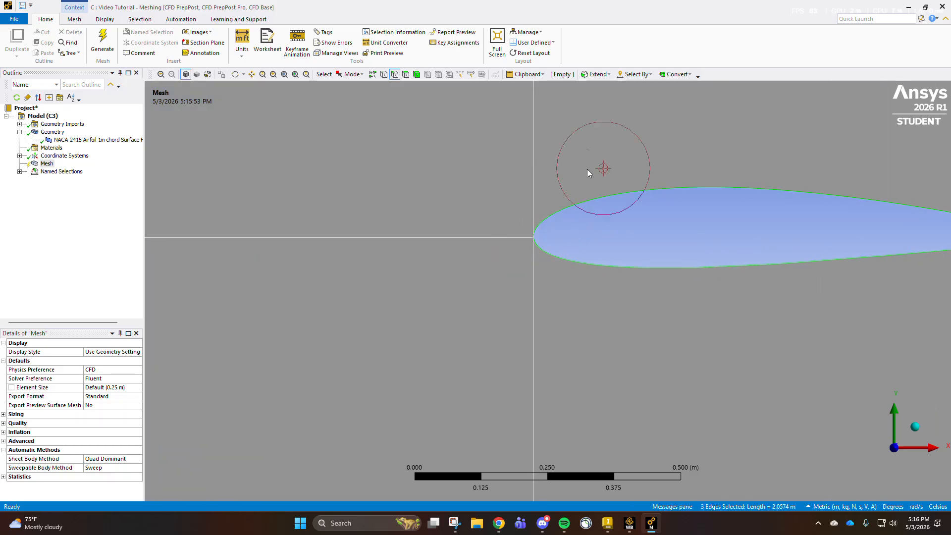
pyautogui.scroll(4, 477, 290)
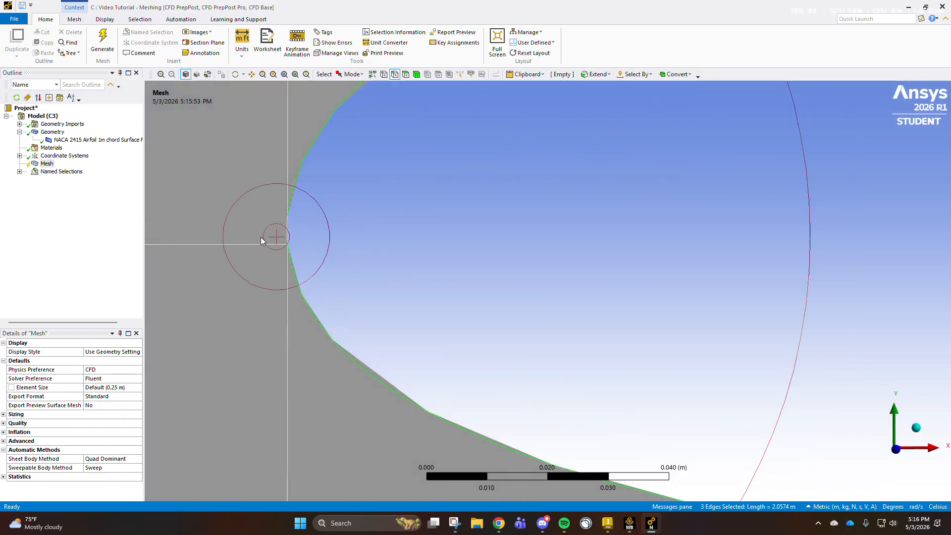
pyautogui.scroll(6, 317, 239)
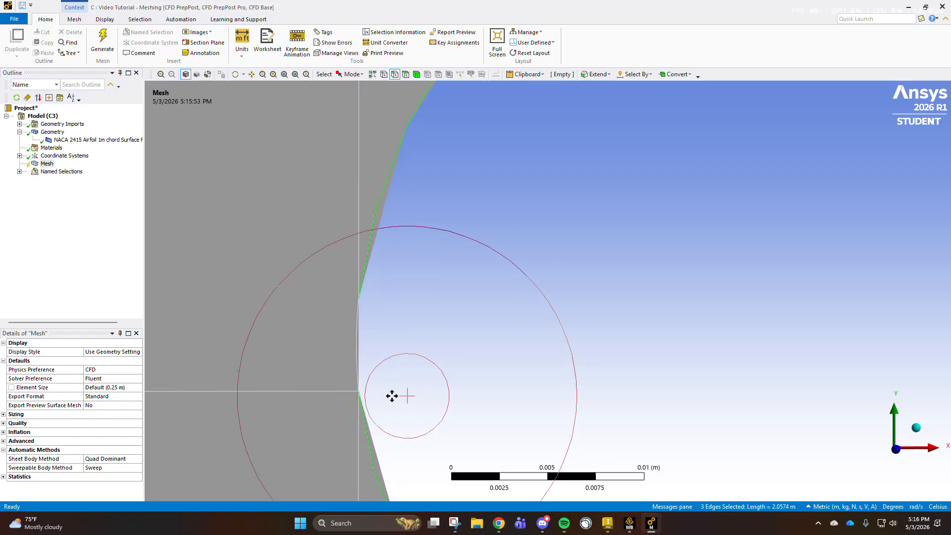
pyautogui.scroll(2, 456, 266)
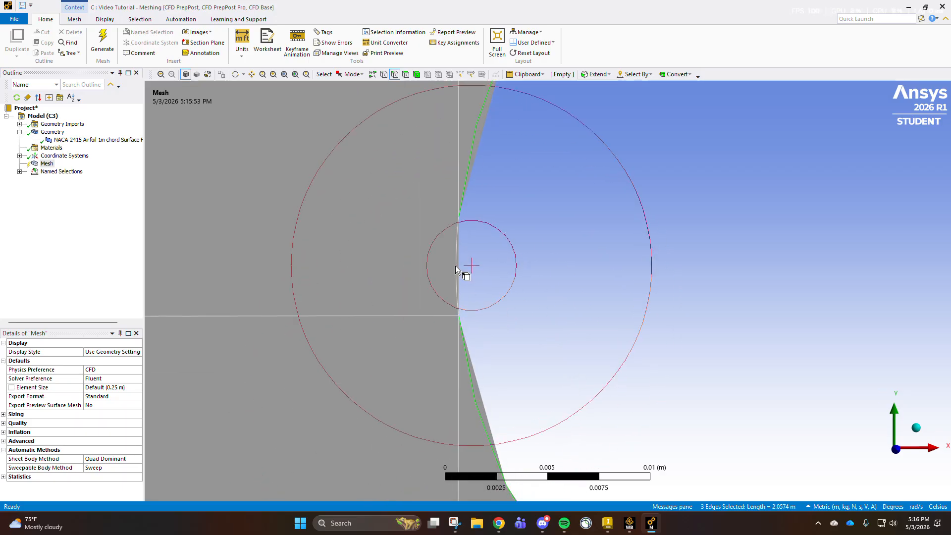
pyautogui.scroll(2, 455, 266)
pyautogui.keyDown('ctrl'); pyautogui.click(393, 278); pyautogui.keyUp('ctrl')
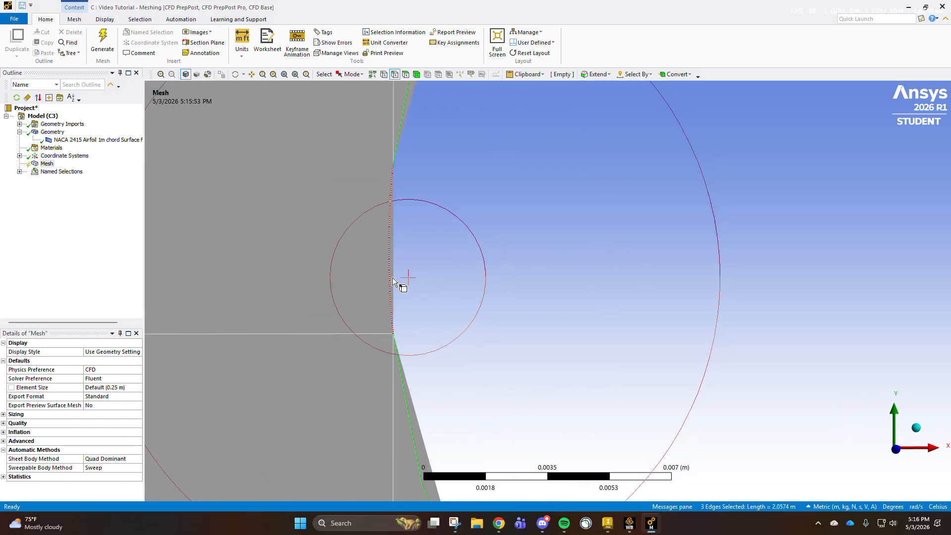
pyautogui.scroll(-5, 496, 203)
pyautogui.scroll(-15, 510, 257)
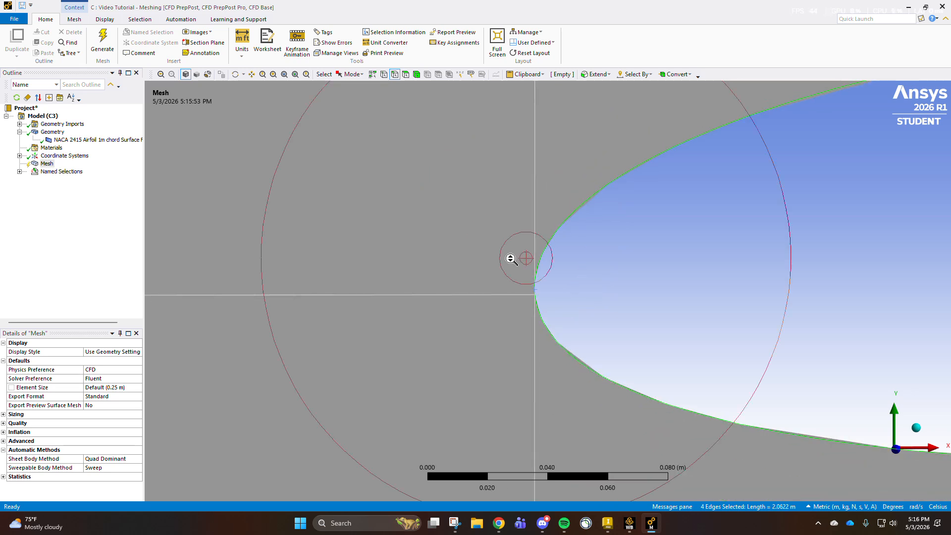
# - Create a named selection for the airfoil from its four selected edges
pyautogui.keyDown('ctrl'); pyautogui.moveTo(634, 313); pyautogui.dragTo(535, 321, button='middle'); pyautogui.keyUp('ctrl')
pyautogui.scroll(2, 535, 321)
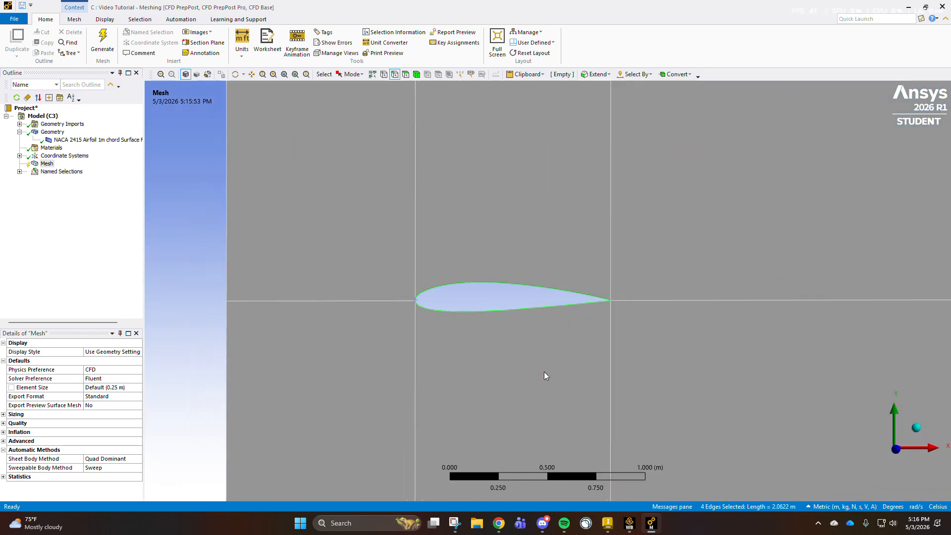
pyautogui.scroll(-3, 543, 372)
pyautogui.scroll(2, 561, 299)
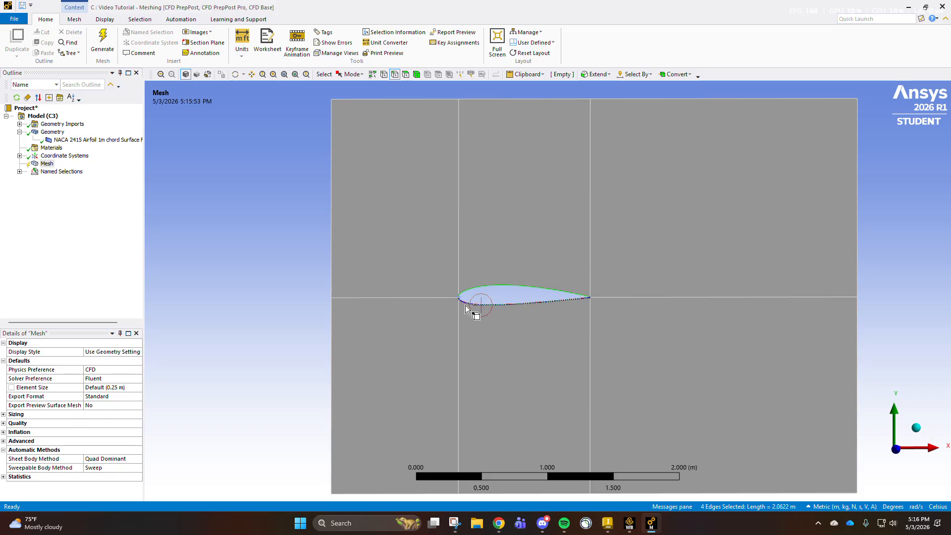
pyautogui.scroll(-1, 365, 158)
pyautogui.scroll(-1, 370, 128)
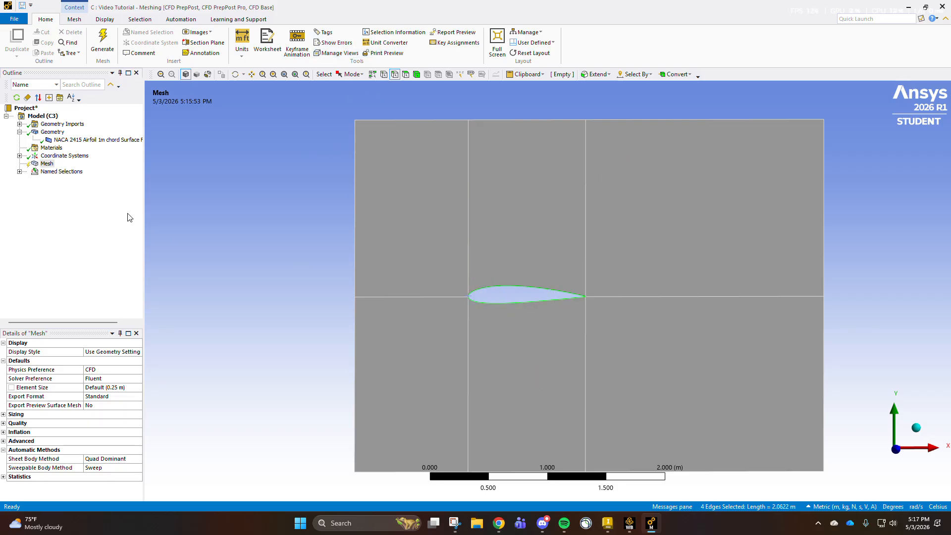
pyautogui.rightClick(191, 186)
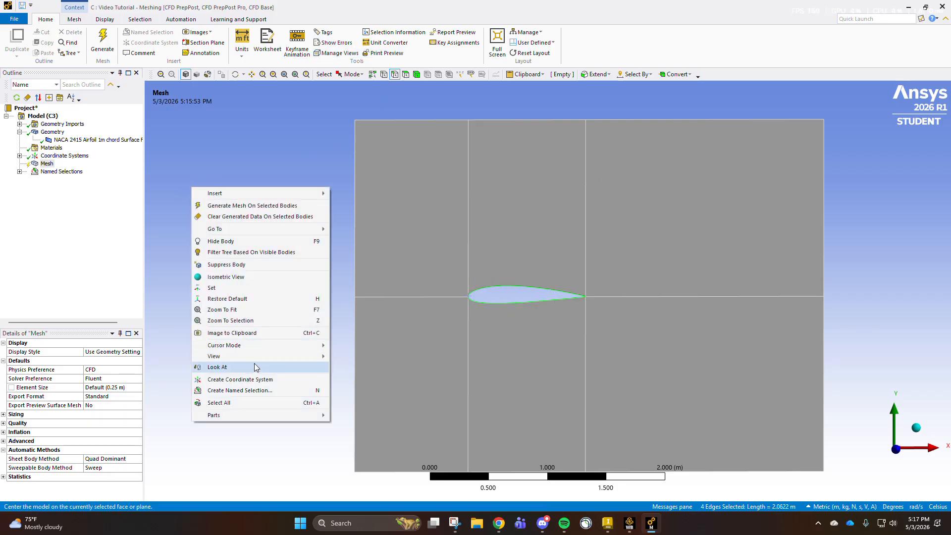
pyautogui.click(249, 387)
pyautogui.write('Airf')
pyautogui.press('Return')
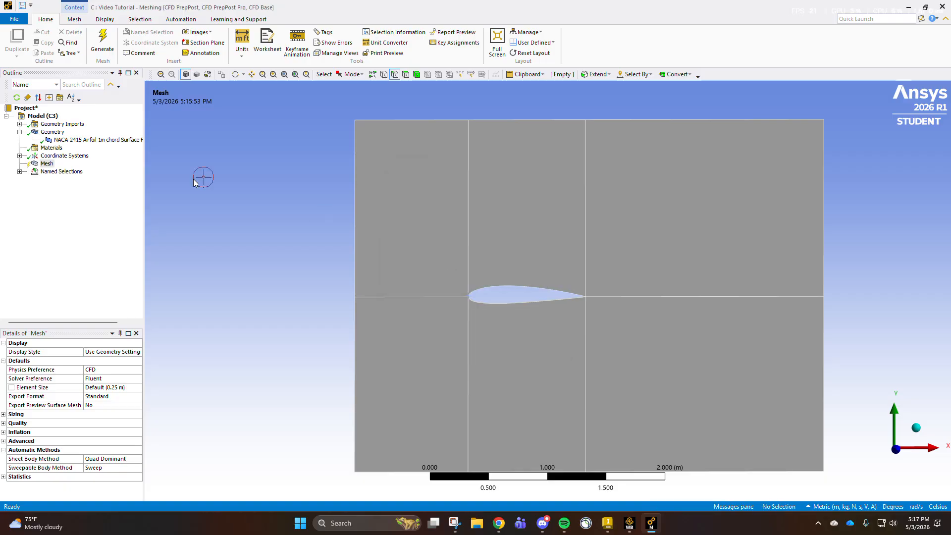
# - Insert a Method control under the Mesh object
pyautogui.click(20, 171)
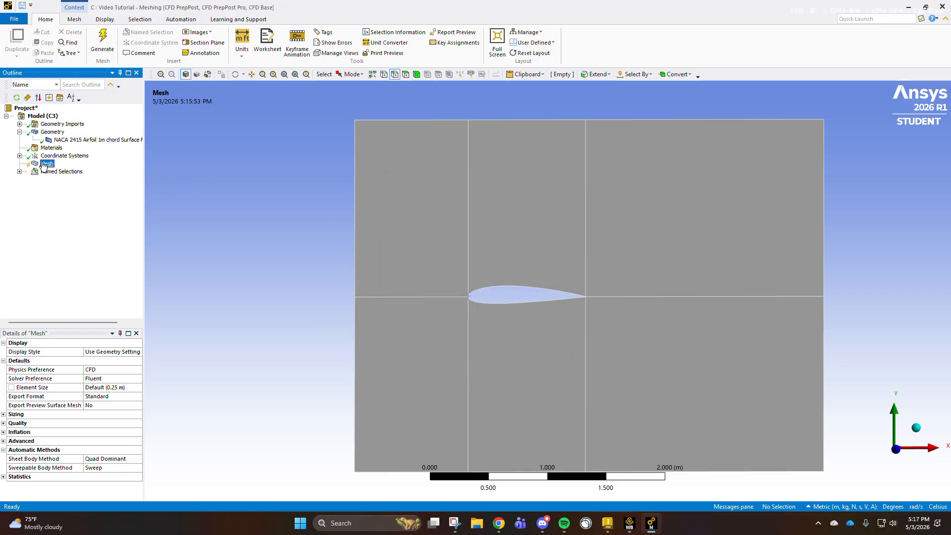
pyautogui.rightClick(44, 166)
pyautogui.moveTo(69, 168)
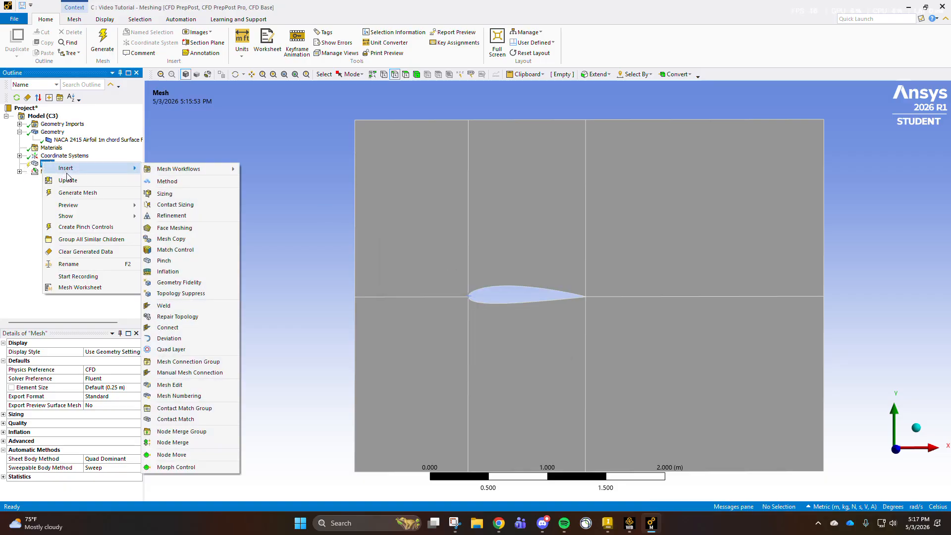
pyautogui.click(164, 181)
pyautogui.click(556, 229)
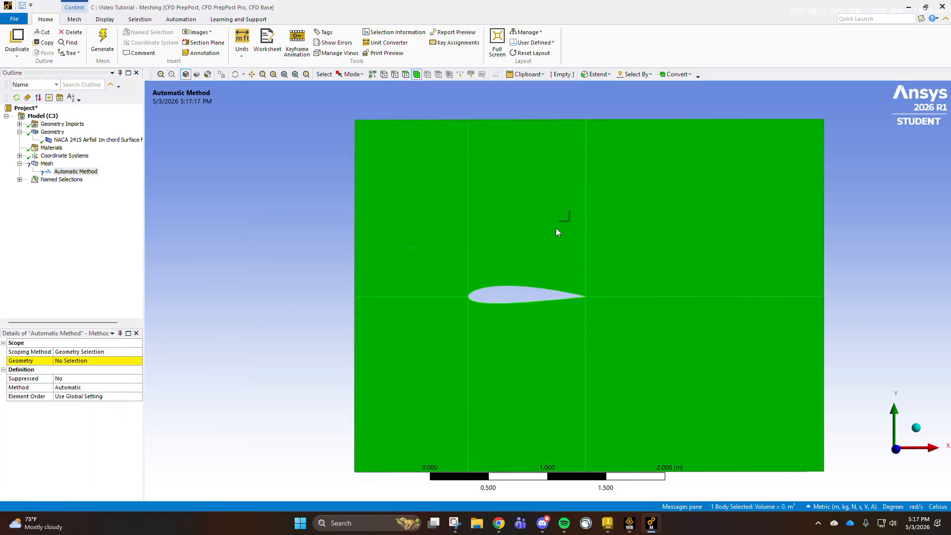
pyautogui.click(76, 172)
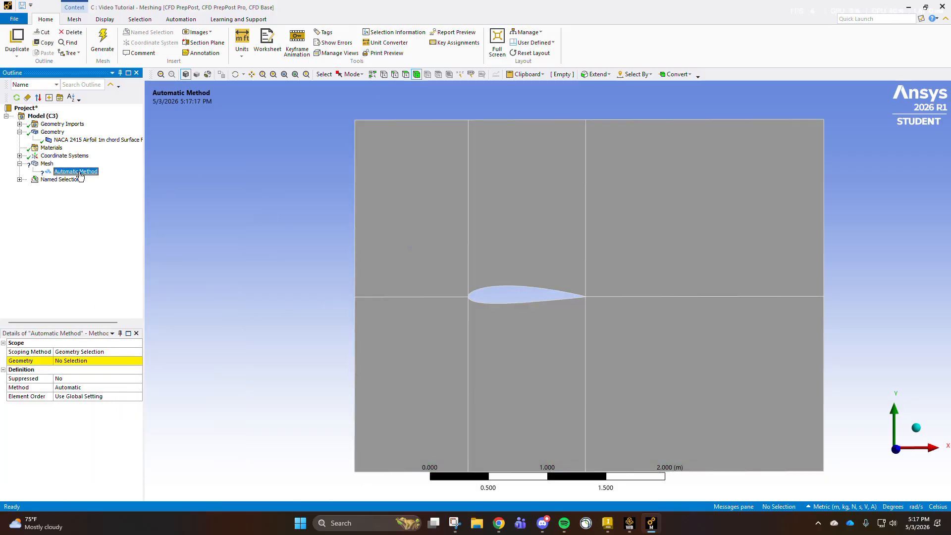
# - Try to scope the method to the six faces of the domain
pyautogui.click(310, 255)
pyautogui.click(405, 74)
pyautogui.moveTo(401, 133)
pyautogui.mouseDown()
pyautogui.moveTo(399, 150)
pyautogui.moveTo(644, 189)
pyautogui.moveTo(527, 369)
pyautogui.moveTo(415, 354)
pyautogui.mouseUp()
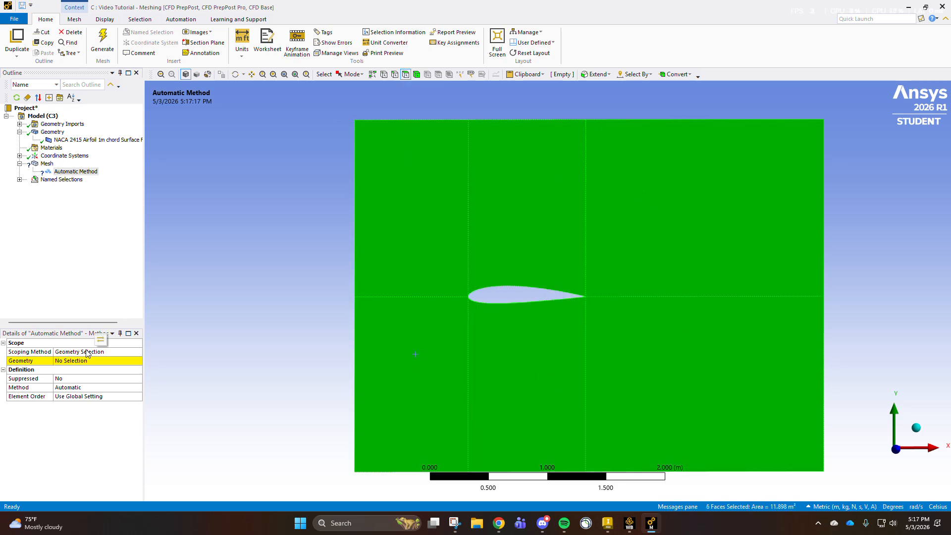
pyautogui.click(80, 360)
pyautogui.click(81, 360)
pyautogui.click(113, 360)
pyautogui.click(132, 361)
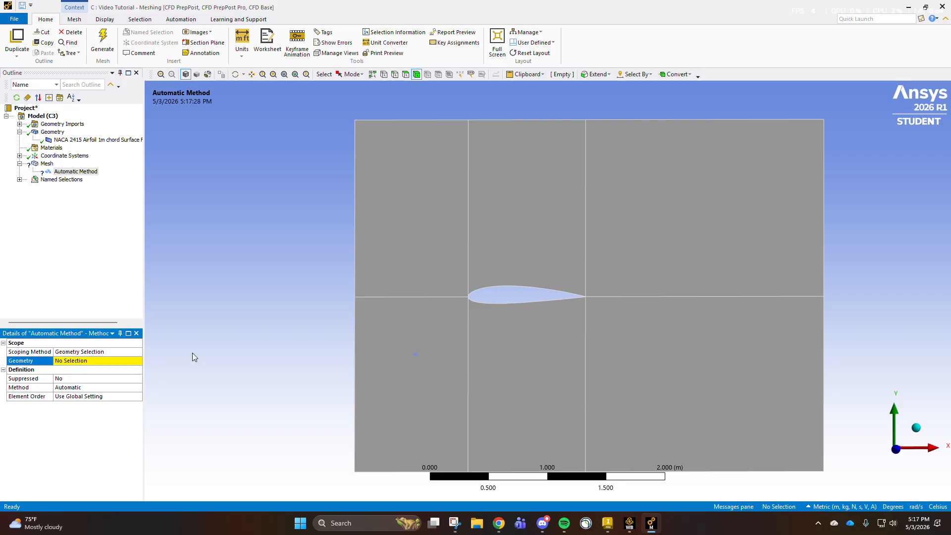
# - Scope the method to the domain's surface body and generate the mesh
pyautogui.click(440, 234)
pyautogui.click(79, 361)
pyautogui.click(58, 361)
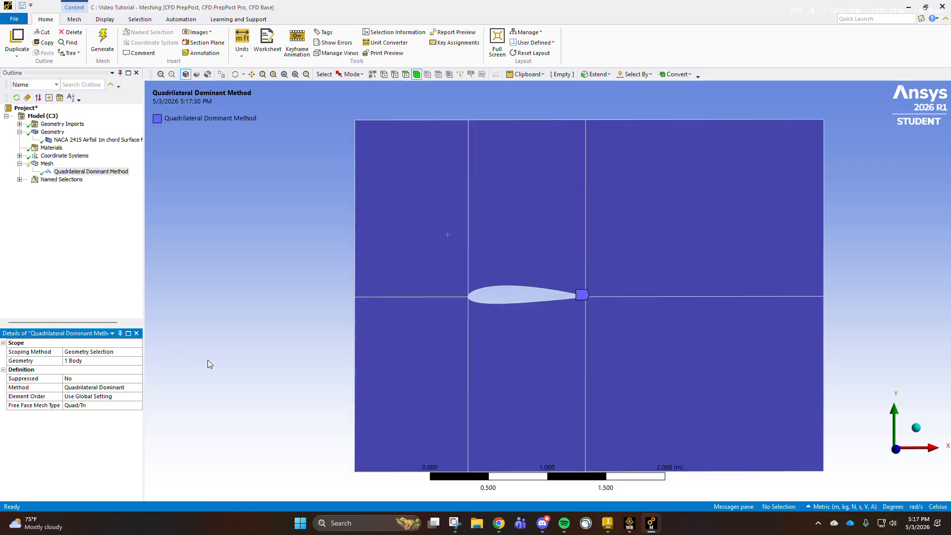
pyautogui.click(103, 42)
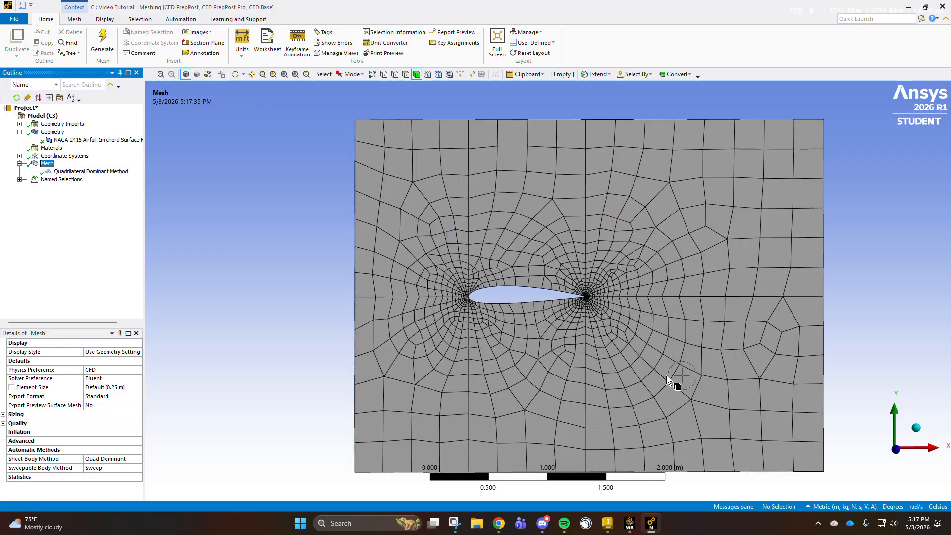
pyautogui.click(69, 171)
pyautogui.rightClick(47, 164)
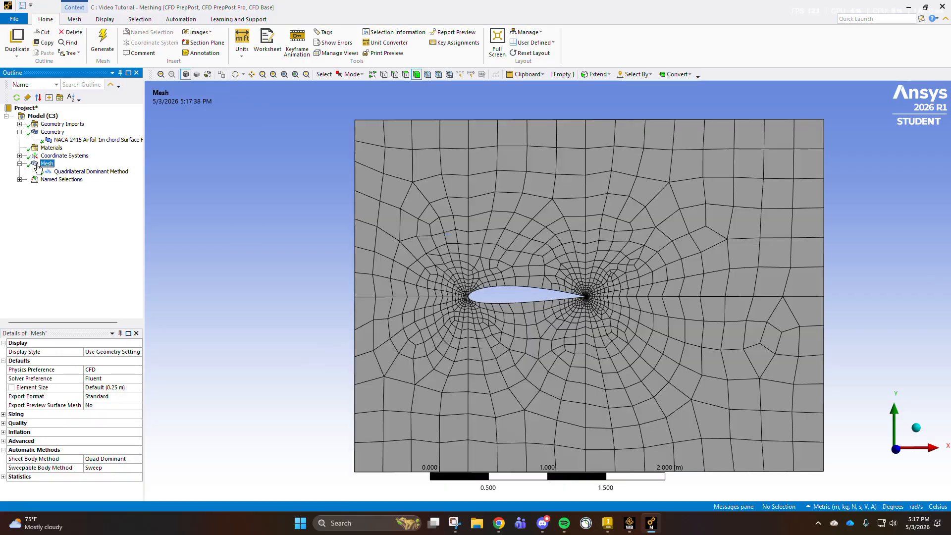
pyautogui.click(279, 176)
pyautogui.click(49, 180)
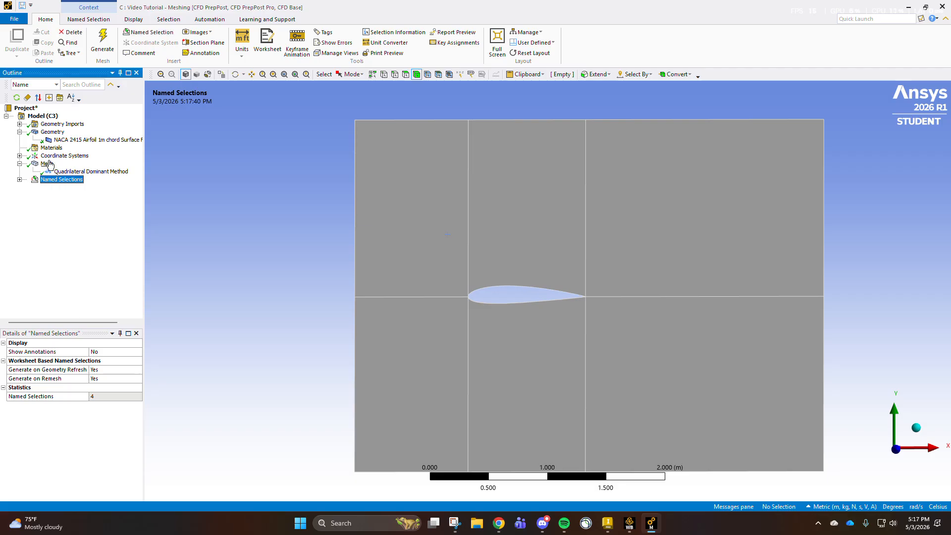
# - Insert a mesh sizing scoped to the four vertical edges at the airfoil's leading and trailing edges and the horizontal edge ahead of the airfoil
pyautogui.rightClick(47, 164)
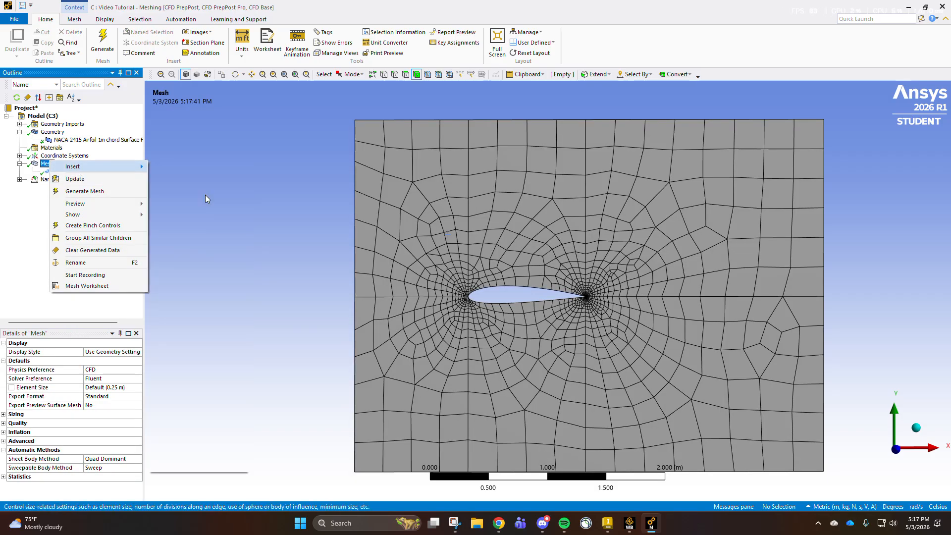
pyautogui.click(205, 195)
pyautogui.click(394, 74)
pyautogui.click(468, 203)
pyautogui.keyDown('ctrl'); pyautogui.click(452, 297); pyautogui.keyUp('ctrl')
pyautogui.keyDown('ctrl'); pyautogui.click(469, 312); pyautogui.keyUp('ctrl')
pyautogui.keyDown('ctrl'); pyautogui.click(584, 261); pyautogui.keyUp('ctrl')
pyautogui.click(101, 360)
# - Define the five-edge sizing by Number of Divisions, with 150 divisions
pyautogui.click(110, 387)
pyautogui.click(138, 387)
pyautogui.click(113, 402)
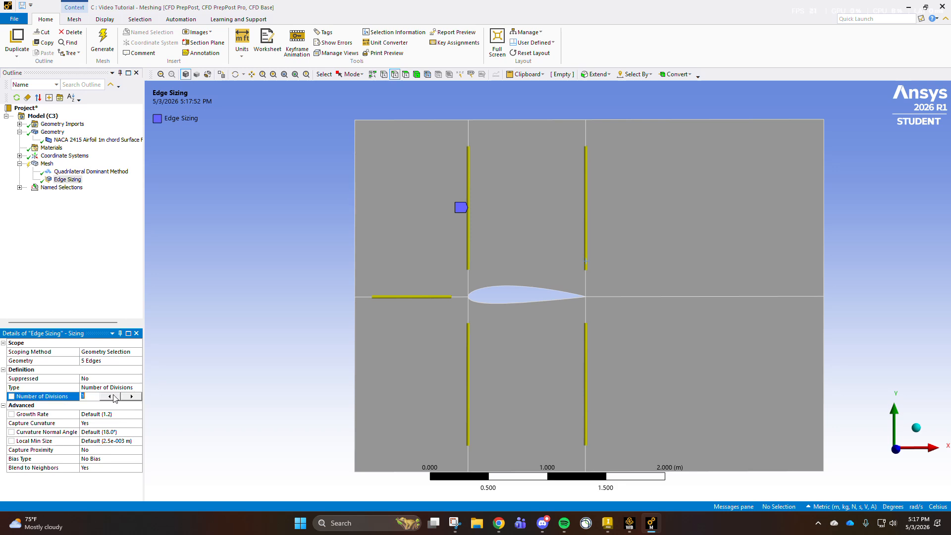
pyautogui.write('150')
pyautogui.press('Return')
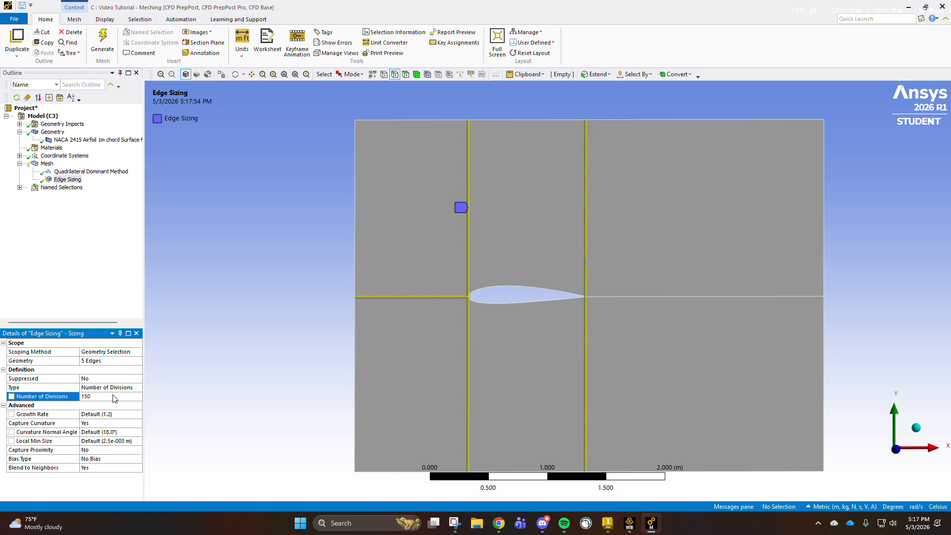
# - Turn off Capture Curvature and Blend to Neighbors for the first edge sizing
pyautogui.click(130, 423)
pyautogui.click(138, 424)
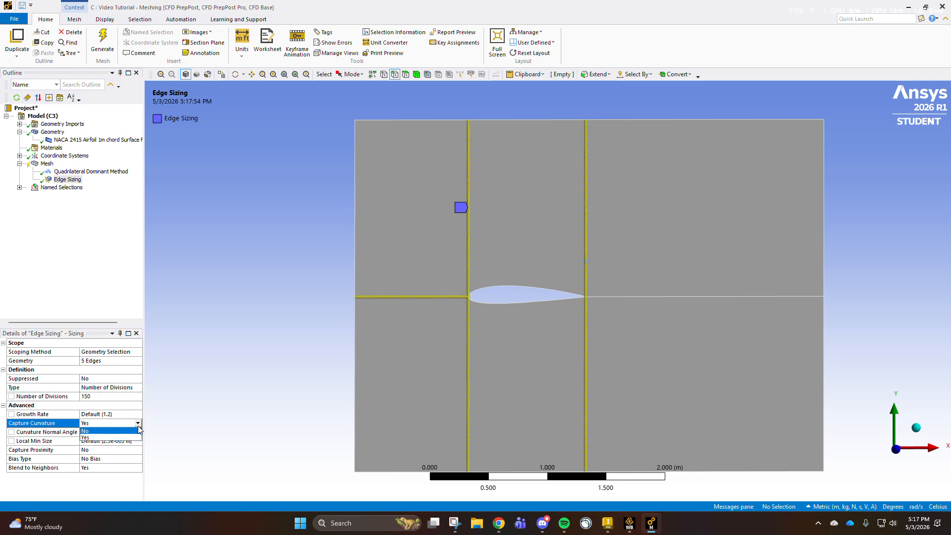
pyautogui.click(128, 434)
pyautogui.click(138, 415)
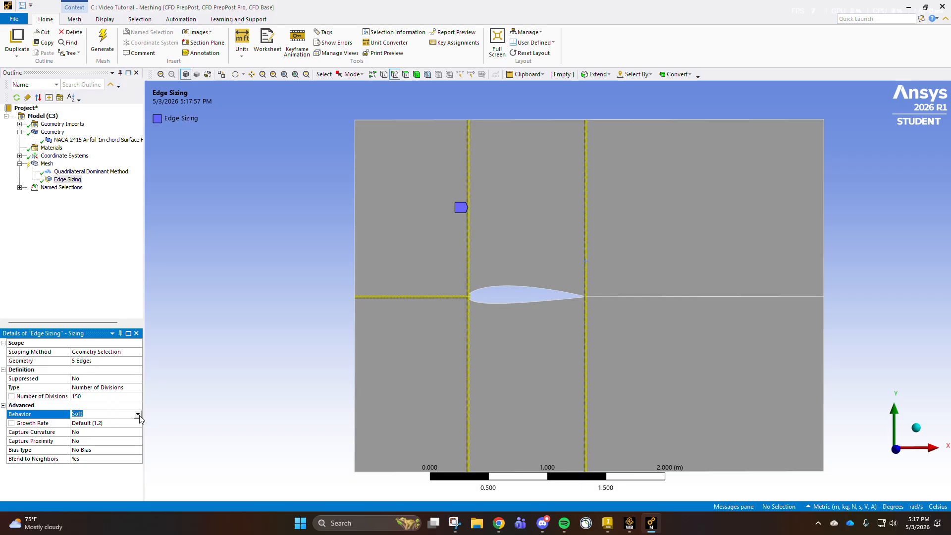
pyautogui.click(133, 458)
pyautogui.click(139, 458)
pyautogui.click(120, 474)
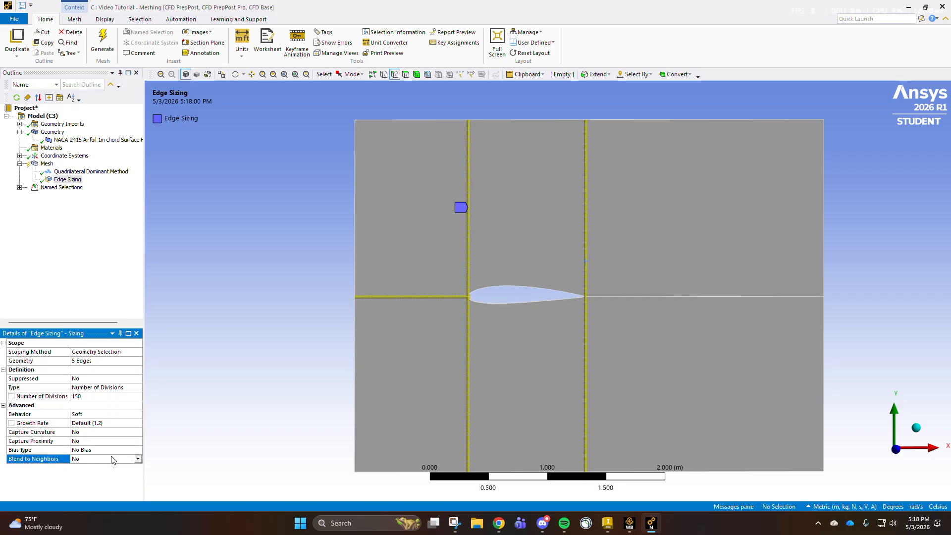
# - Give the first edge sizing 250 divisions and a short-to-long bias with a bias factor of 100
pyautogui.click(134, 450)
pyautogui.click(133, 451)
pyautogui.click(111, 470)
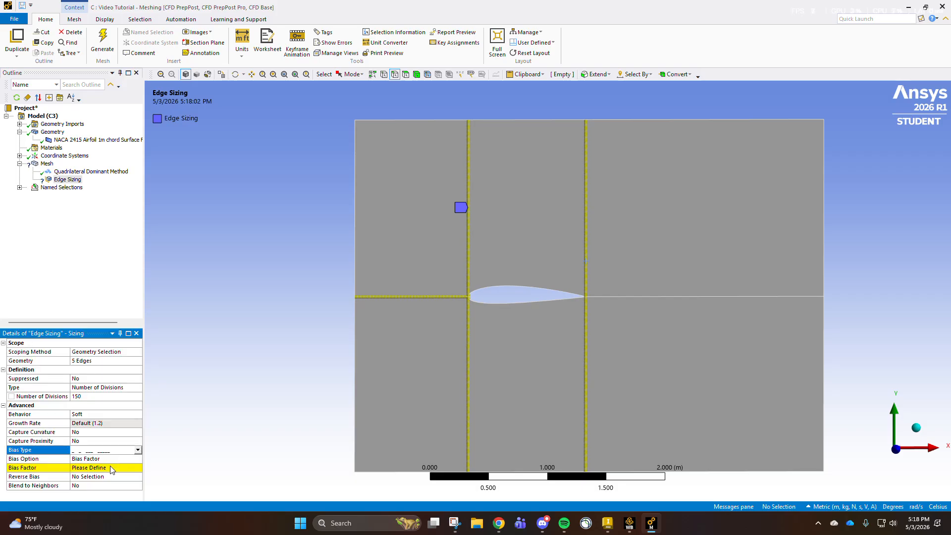
pyautogui.click(103, 467)
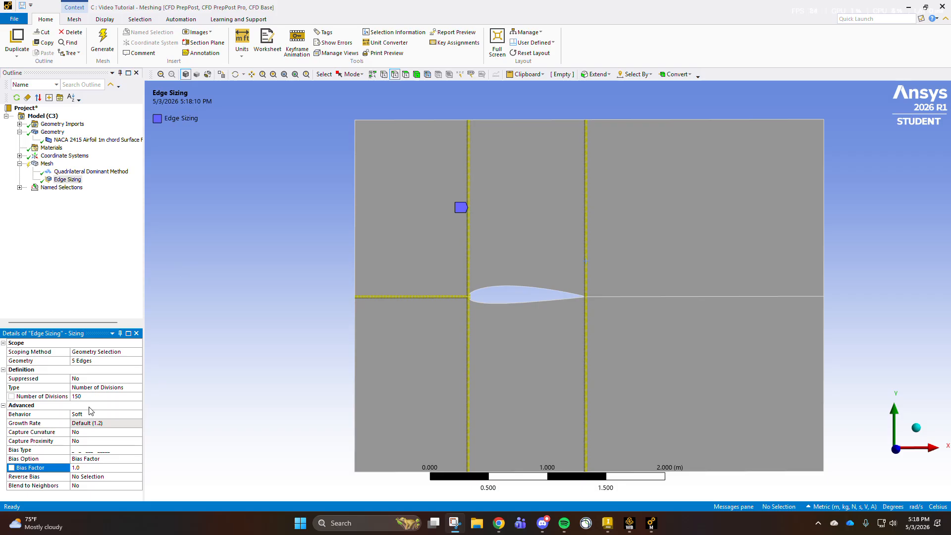
pyautogui.click(91, 397)
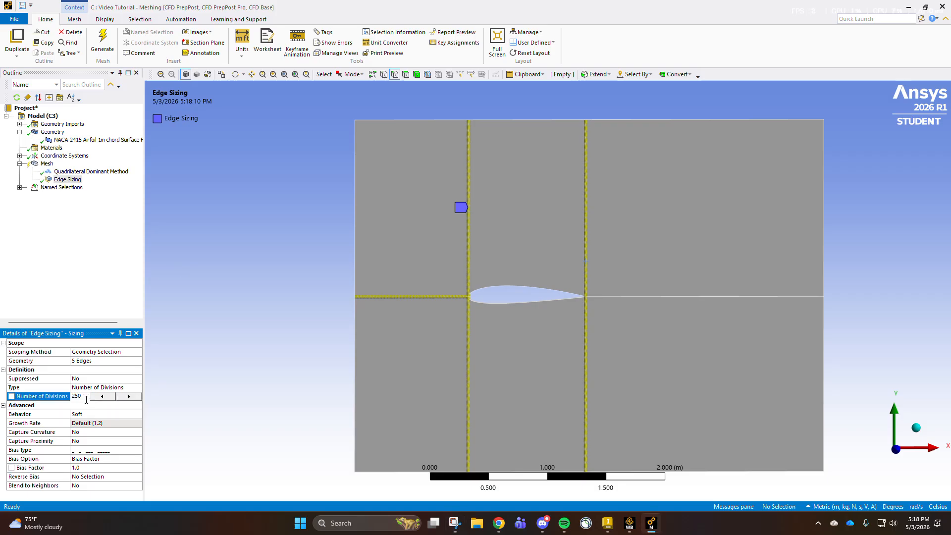
pyautogui.click(101, 468)
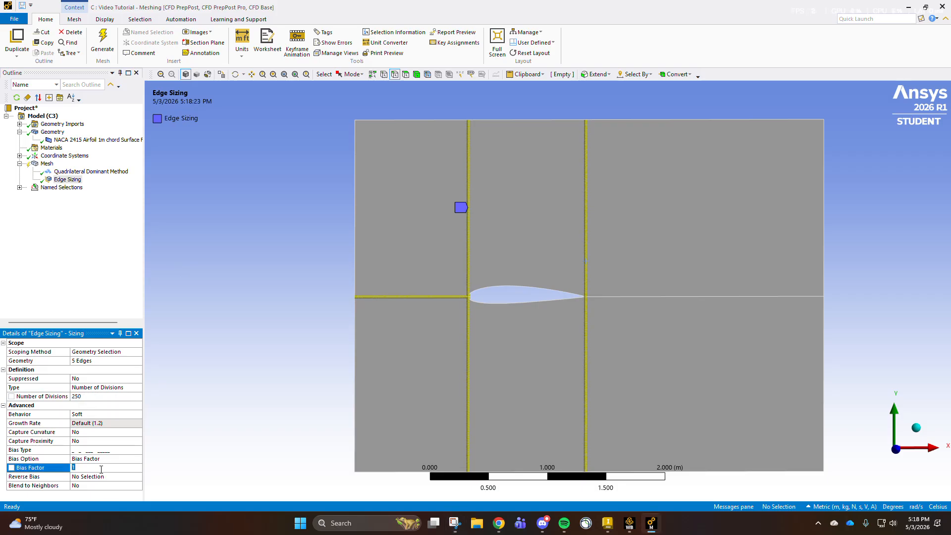
pyautogui.write('100')
pyautogui.press('Return')
# - Reverse the bias on the horizontal edge ahead of the airfoil and the two vertical edges above it
pyautogui.scroll(-1, 498, 299)
pyautogui.scroll(2, 459, 356)
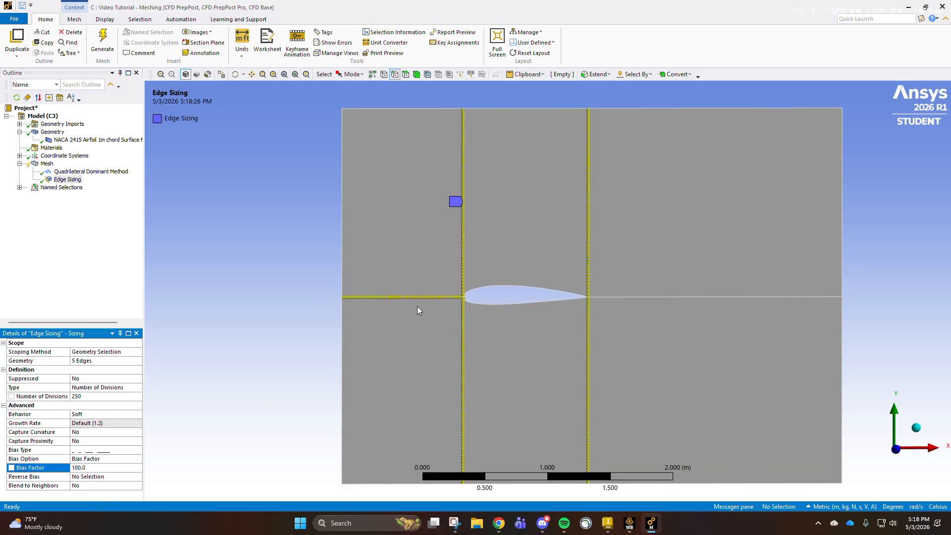
pyautogui.scroll(2, 458, 303)
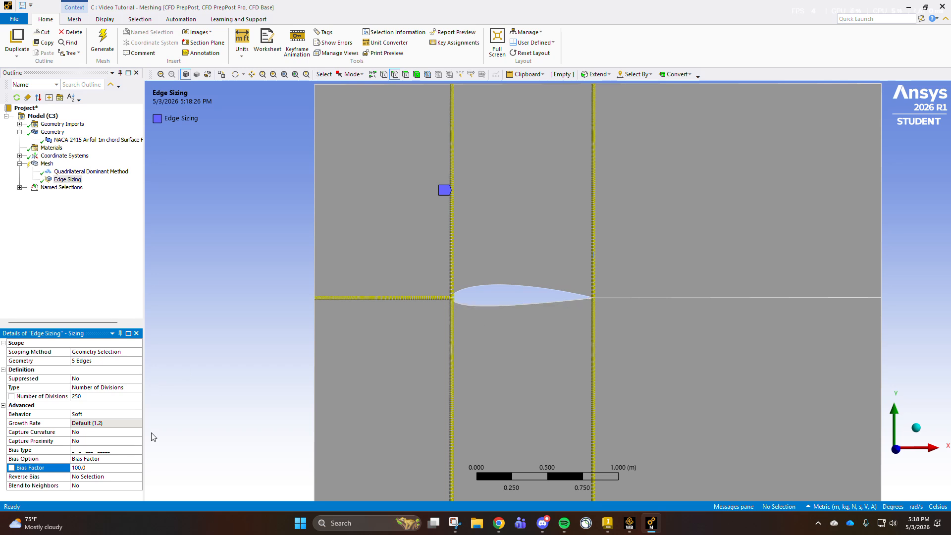
pyautogui.click(101, 476)
pyautogui.click(433, 298)
pyautogui.keyDown('ctrl'); pyautogui.click(451, 277); pyautogui.keyUp('ctrl')
pyautogui.keyDown('ctrl'); pyautogui.click(593, 269); pyautogui.keyUp('ctrl')
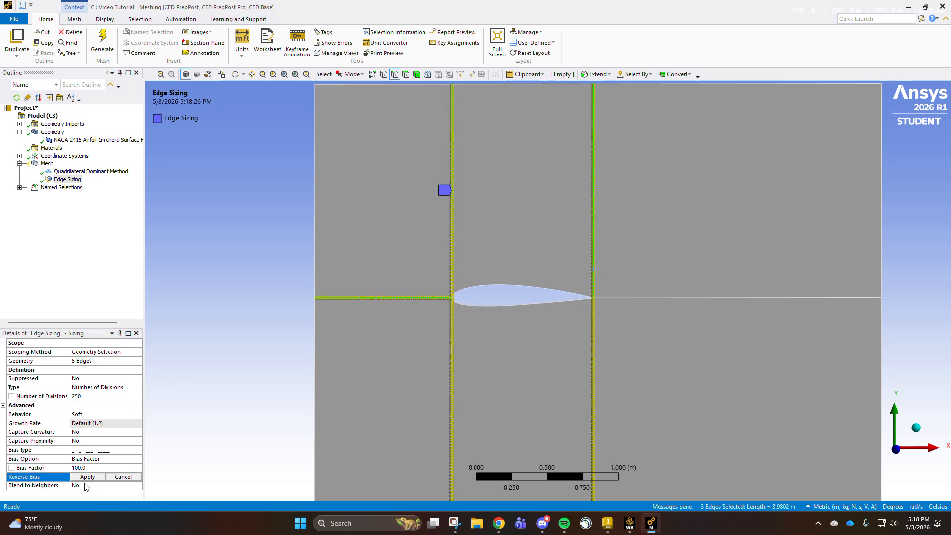
pyautogui.click(88, 477)
pyautogui.click(492, 260)
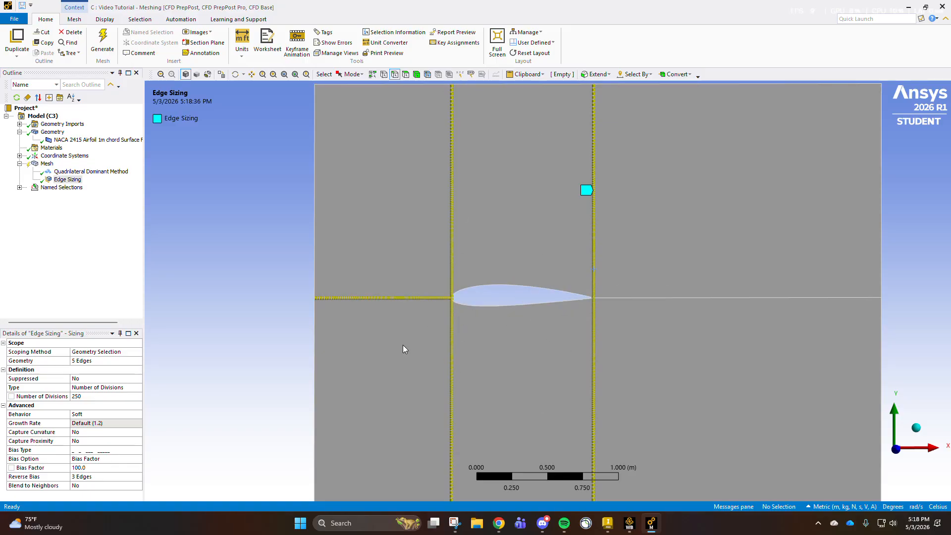
# - Insert a second mesh sizing scoped to the three horizontal edges downstream of the airfoil: centre, lower and upper
pyautogui.rightClick(48, 165)
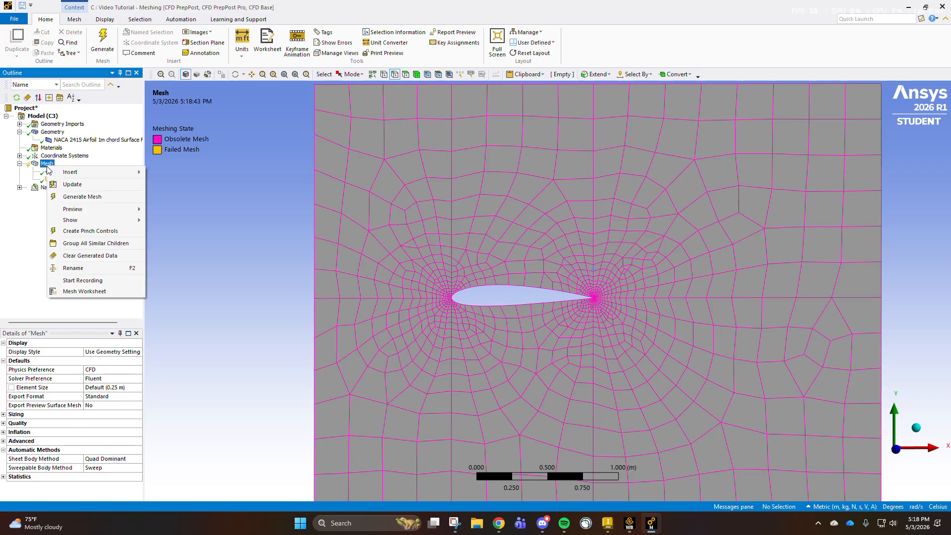
pyautogui.moveTo(66, 173)
pyautogui.click(169, 197)
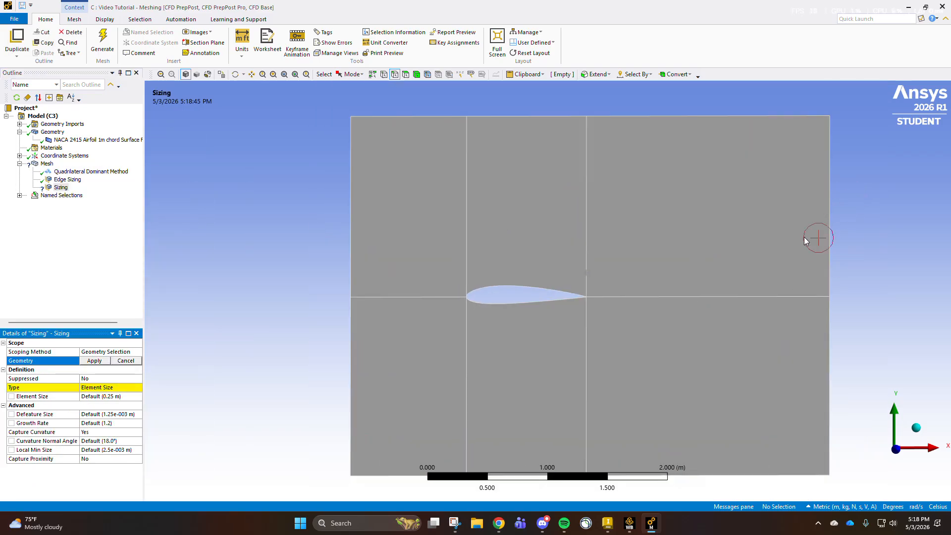
pyautogui.click(717, 297)
pyautogui.keyDown('ctrl'); pyautogui.click(735, 475); pyautogui.keyUp('ctrl')
pyautogui.keyDown('ctrl'); pyautogui.click(694, 117); pyautogui.keyUp('ctrl')
pyautogui.click(94, 360)
# - Set the downstream edge sizing to 150 divisions by Number of Divisions and turn off Capture Curvature
pyautogui.click(109, 388)
pyautogui.click(138, 387)
pyautogui.click(103, 401)
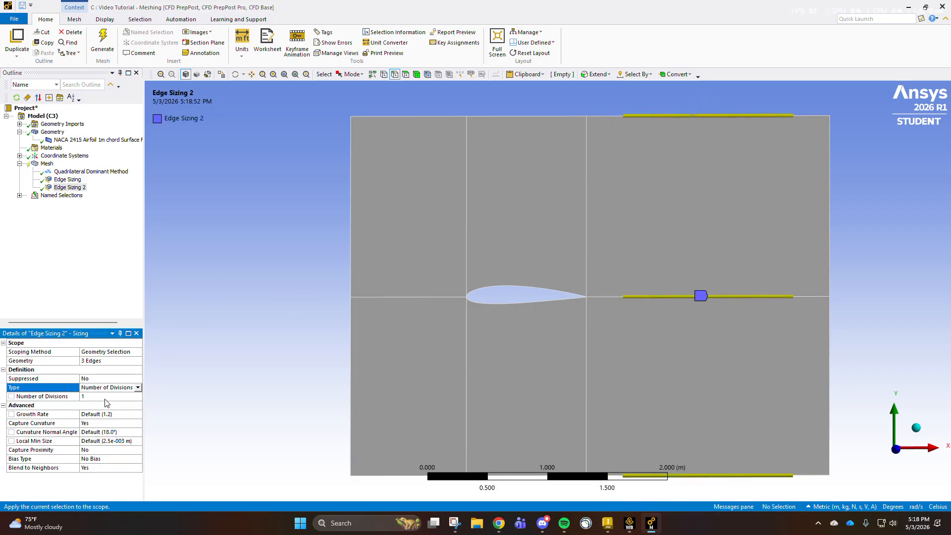
pyautogui.click(104, 397)
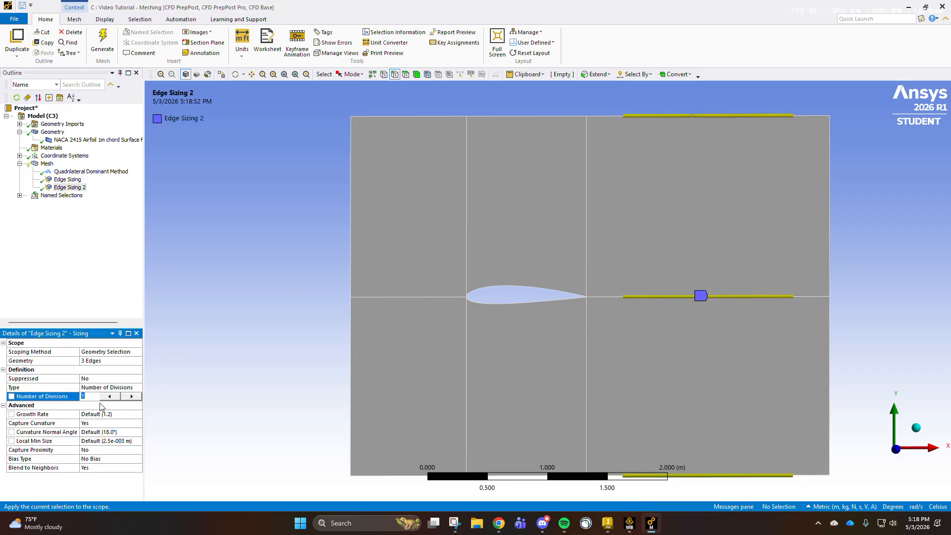
pyautogui.press('Return')
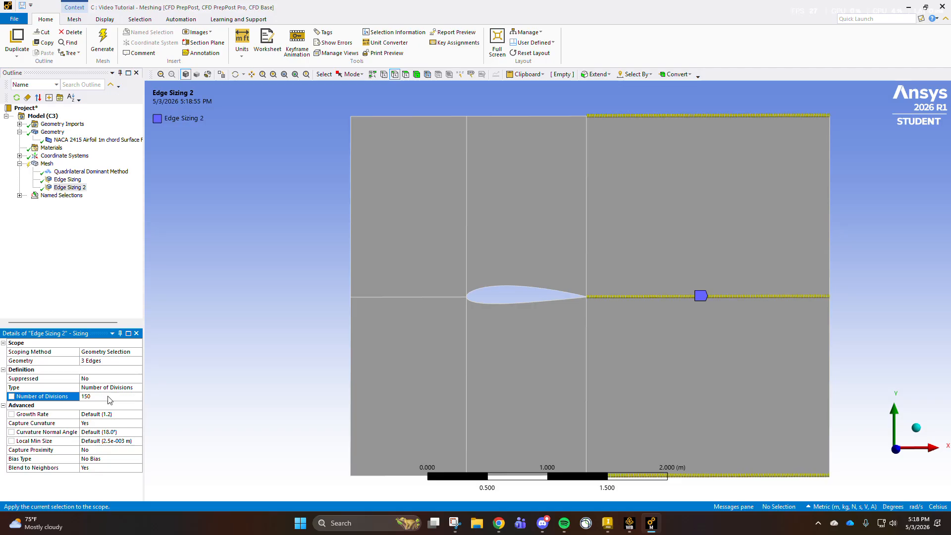
pyautogui.click(137, 423)
pyautogui.click(138, 423)
pyautogui.click(119, 440)
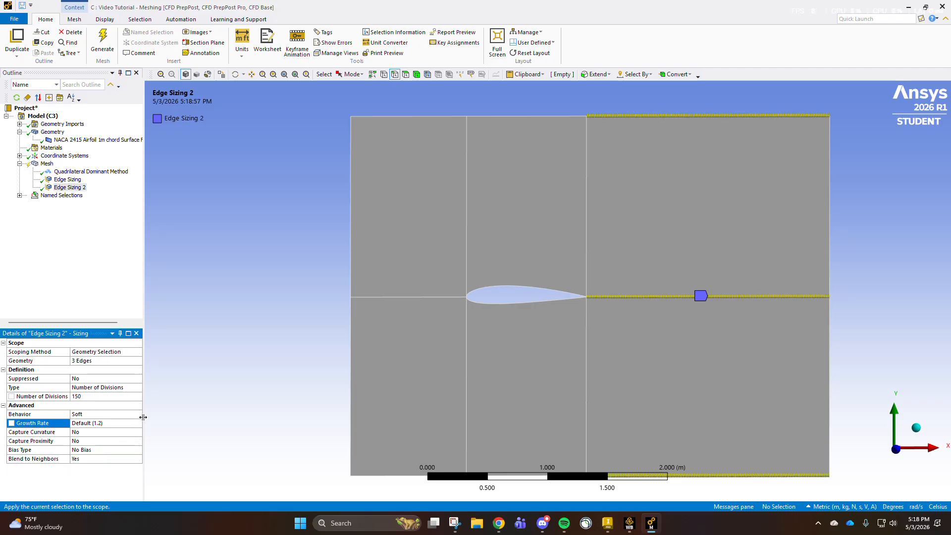
# - Set the downstream edge sizing's Behavior to Hard and its Blend to Neighbors to No
pyautogui.click(138, 416)
pyautogui.click(138, 415)
pyautogui.click(128, 422)
pyautogui.click(136, 414)
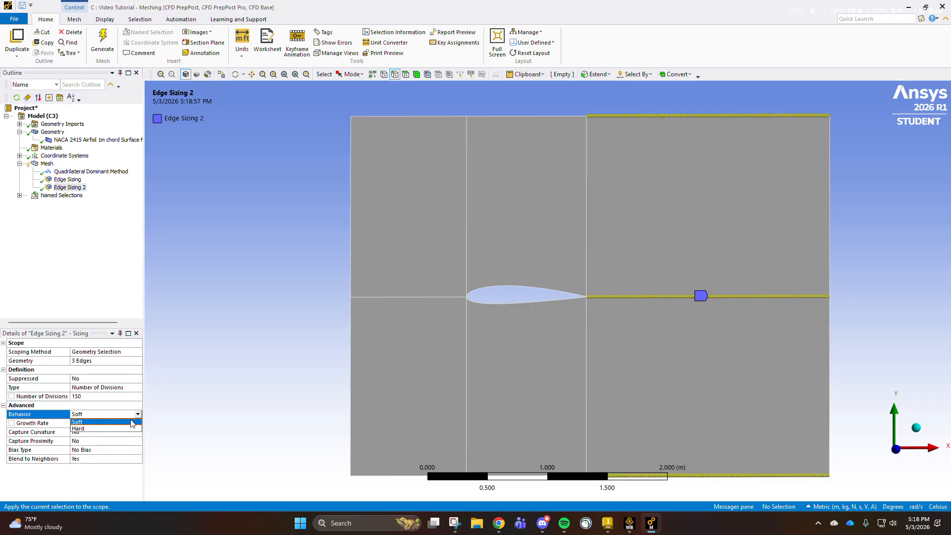
pyautogui.click(122, 426)
pyautogui.click(124, 449)
pyautogui.click(137, 449)
pyautogui.click(124, 456)
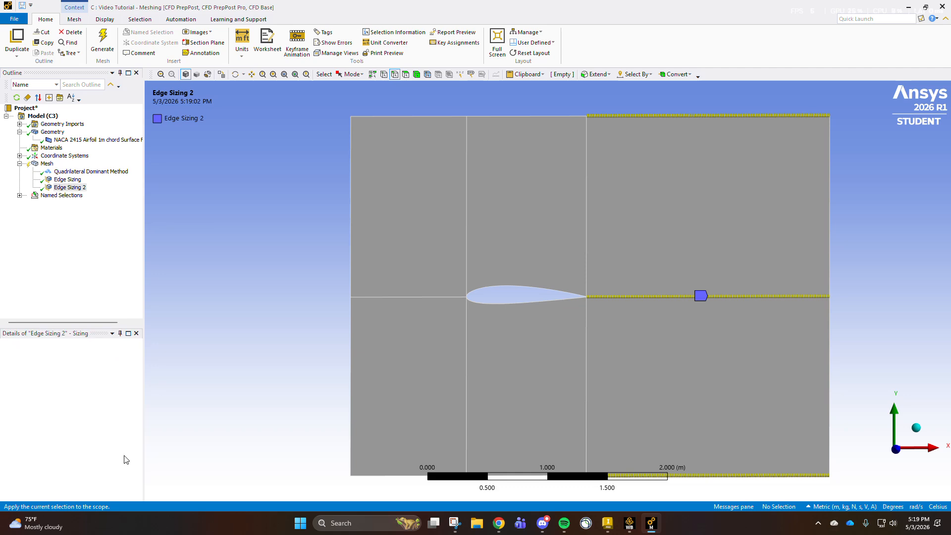
# - Insert a third mesh sizing scoped to the four outer edges upstream of the airfoil: two vertical inlet edges and the upper and lower horizontals
pyautogui.rightClick(45, 163)
pyautogui.moveTo(67, 170)
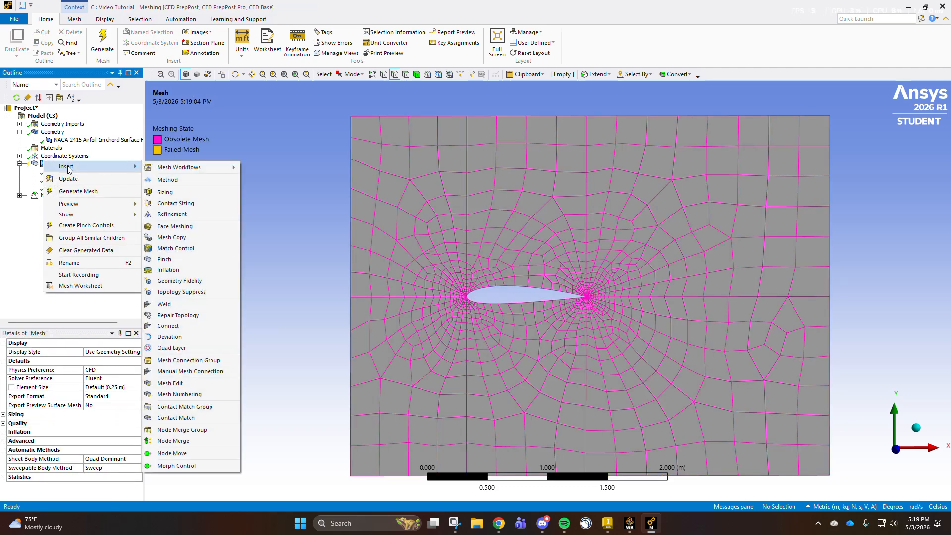
pyautogui.click(183, 194)
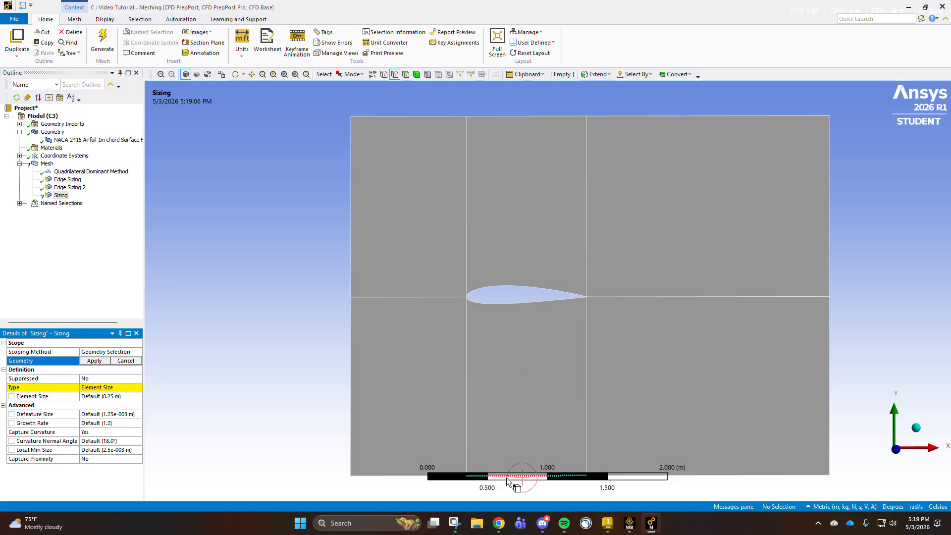
pyautogui.click(388, 115)
pyautogui.keyDown('ctrl'); pyautogui.click(351, 240); pyautogui.keyUp('ctrl')
pyautogui.keyDown('ctrl'); pyautogui.click(352, 378); pyautogui.keyUp('ctrl')
pyautogui.keyDown('ctrl'); pyautogui.click(374, 476); pyautogui.keyUp('ctrl')
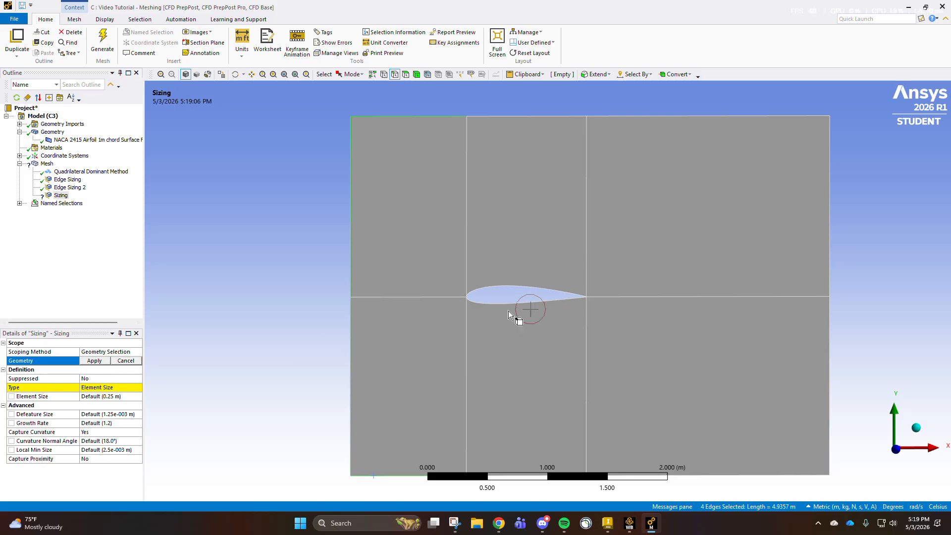
pyautogui.click(107, 388)
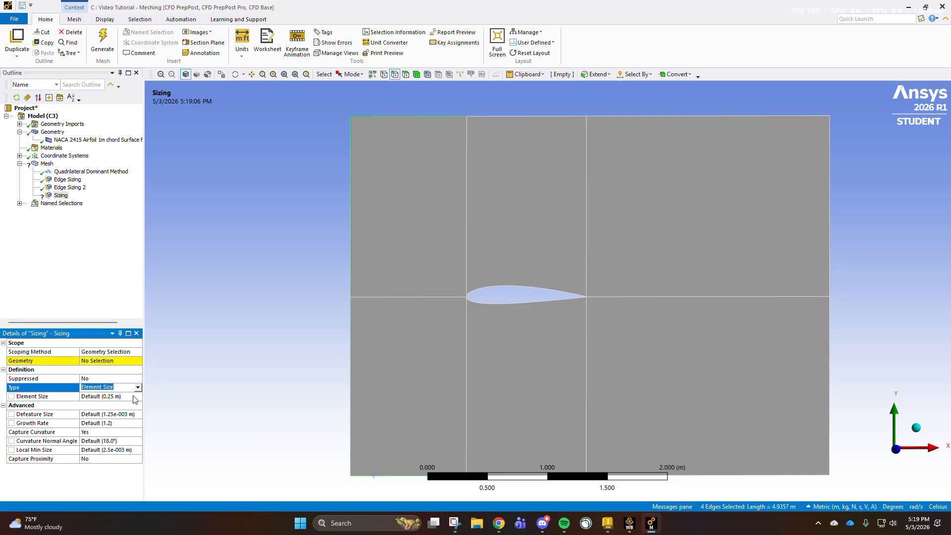
pyautogui.click(117, 361)
pyautogui.click(94, 362)
# - Define the upstream outer edge sizing by Number of Divisions, with 150 divisions
pyautogui.click(139, 388)
pyautogui.click(139, 388)
pyautogui.click(106, 401)
pyautogui.click(100, 396)
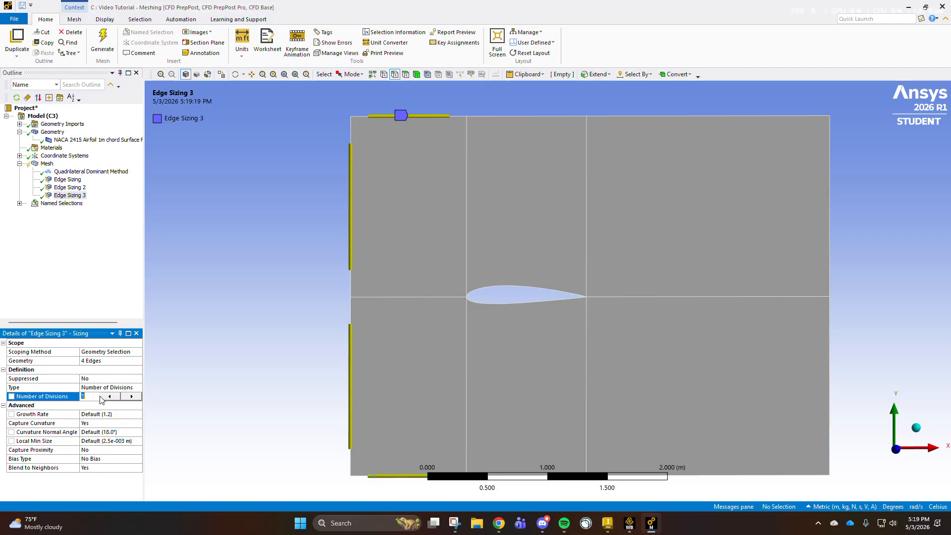
pyautogui.write('150')
pyautogui.press('Return')
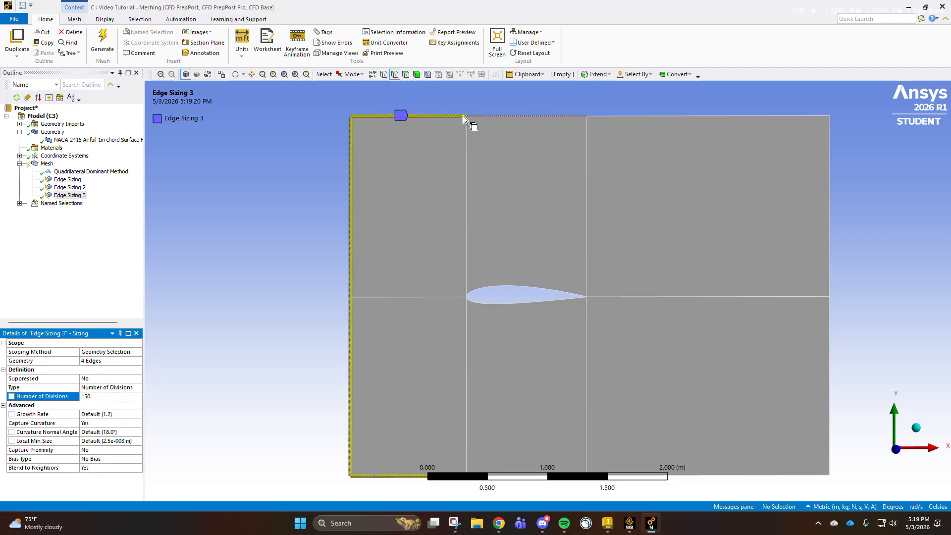
# - Turn off Capture Curvature and Blend to Neighbors for the upstream edge sizing and choose its Behavior
pyautogui.click(121, 469)
pyautogui.click(118, 481)
pyautogui.click(138, 459)
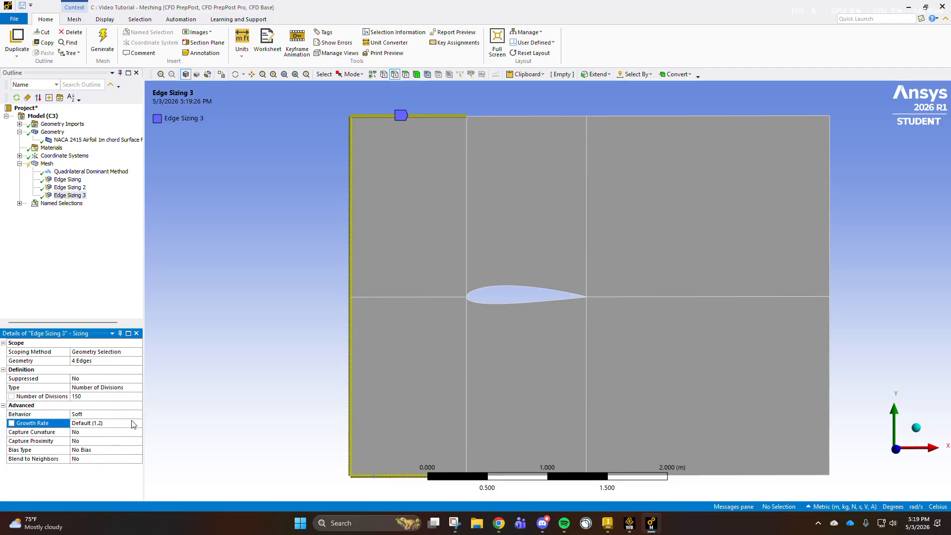
pyautogui.click(138, 414)
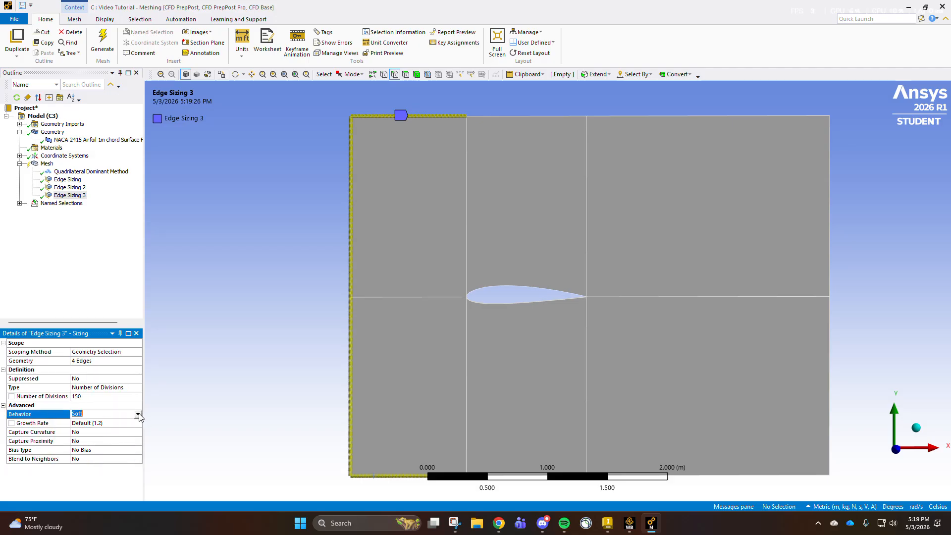
pyautogui.click(139, 414)
pyautogui.click(116, 426)
pyautogui.click(137, 414)
pyautogui.click(109, 424)
# - Insert a fourth mesh sizing scoped to the airfoil's upper and lower edges and the outer domain edges directly above and below it
pyautogui.click(48, 164)
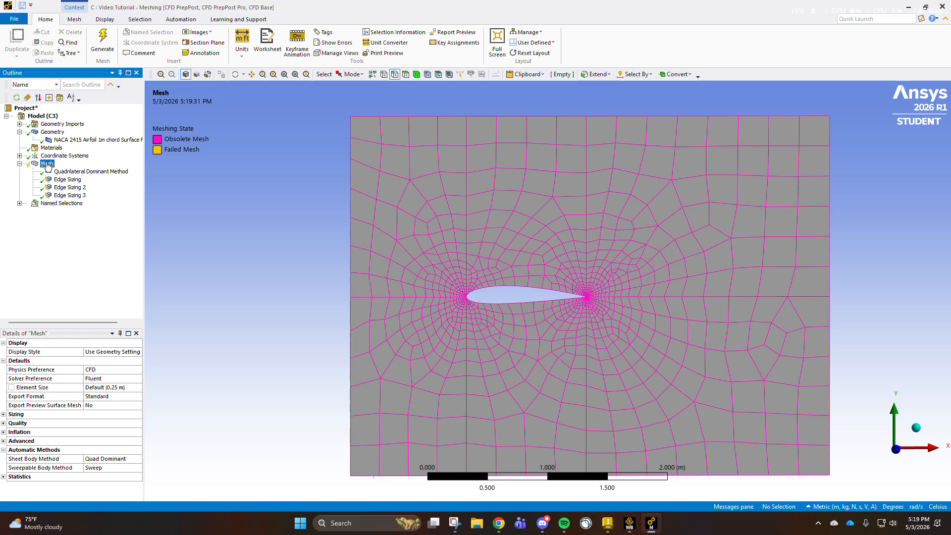
pyautogui.rightClick(47, 166)
pyautogui.moveTo(68, 172)
pyautogui.click(169, 193)
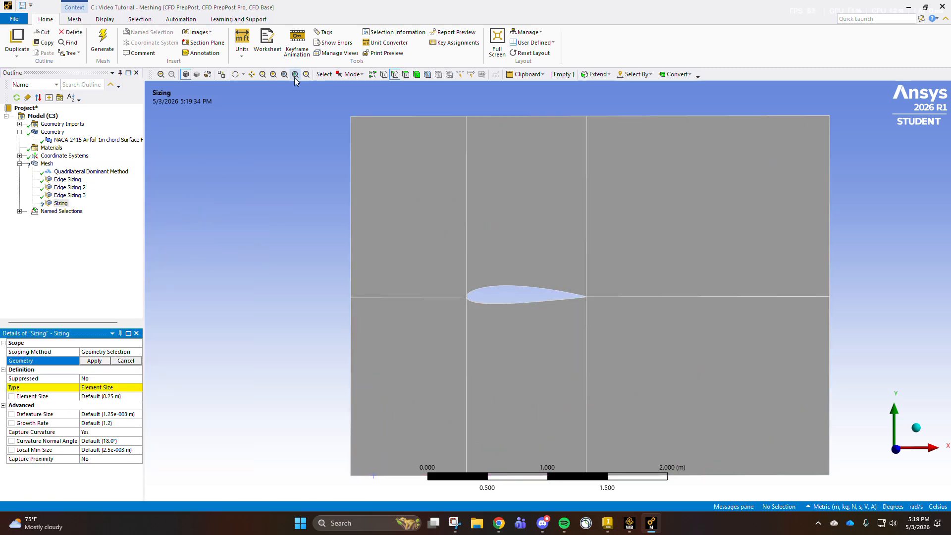
pyautogui.click(498, 301)
pyautogui.keyDown('ctrl'); pyautogui.click(497, 286); pyautogui.keyUp('ctrl')
pyautogui.keyDown('ctrl'); pyautogui.click(495, 302); pyautogui.keyUp('ctrl')
pyautogui.scroll(2, 500, 376)
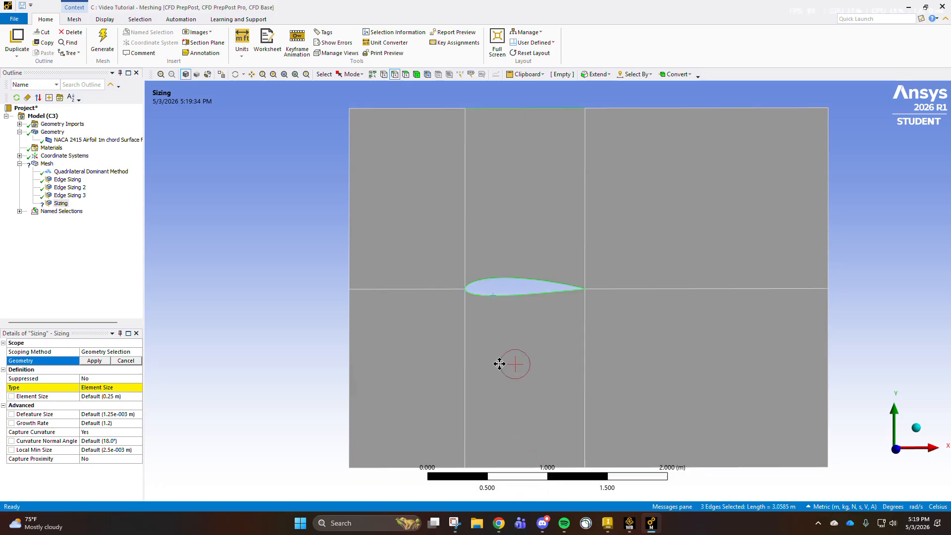
pyautogui.keyDown('ctrl'); pyautogui.click(498, 433); pyautogui.keyUp('ctrl')
pyautogui.scroll(-1, 456, 193)
pyautogui.scroll(1, 453, 218)
pyautogui.keyDown('ctrl'); pyautogui.moveTo(458, 229); pyautogui.dragTo(459, 250, button='middle'); pyautogui.keyUp('ctrl')
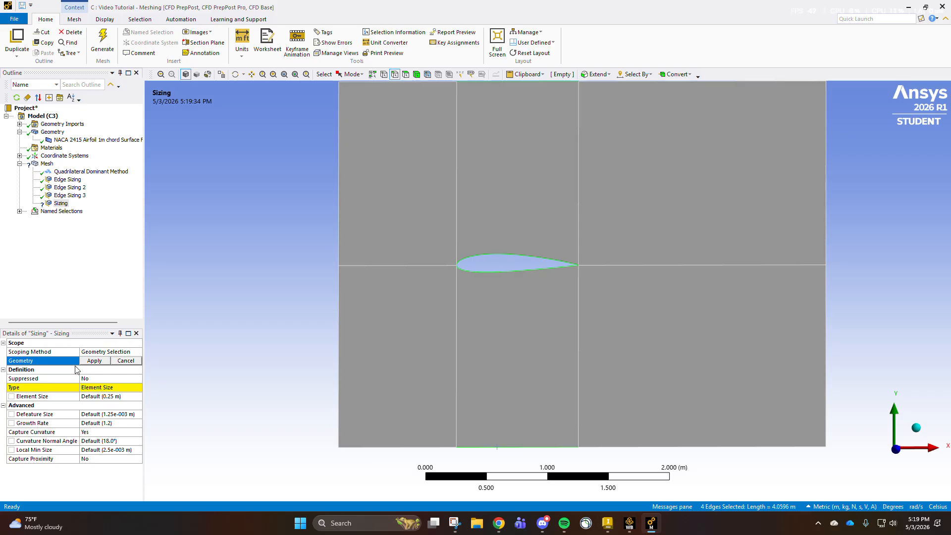
pyautogui.click(92, 362)
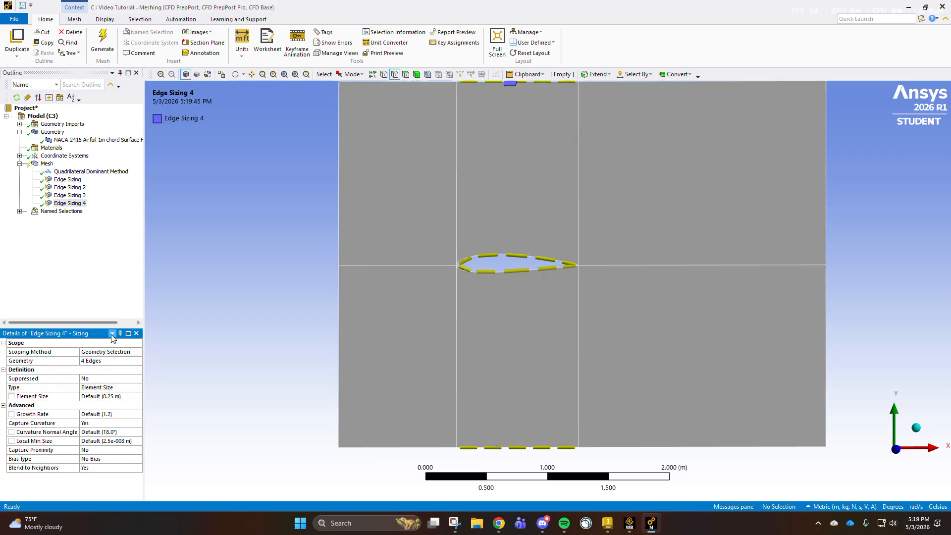
# - Define the fourth edge sizing, on the airfoil surfaces and adjacent outer edges, by Number of Divisions with 150 divisions
pyautogui.click(133, 389)
pyautogui.click(138, 388)
pyautogui.click(131, 402)
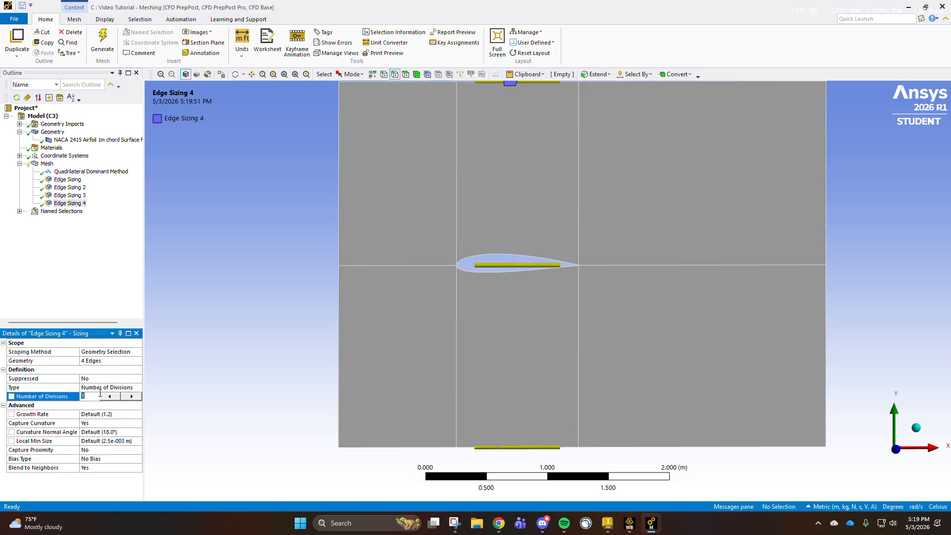
pyautogui.press('Return')
pyautogui.scroll(5, 456, 278)
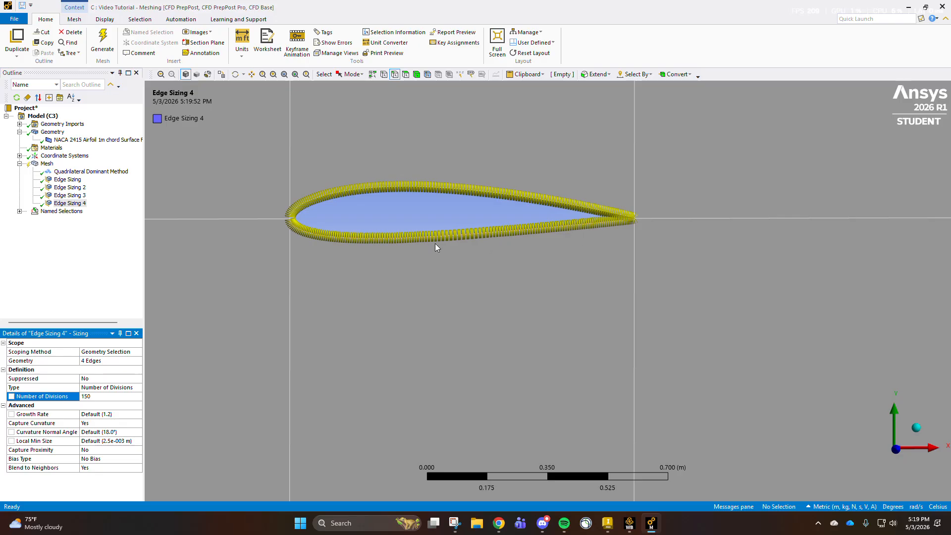
pyautogui.scroll(-5, 345, 200)
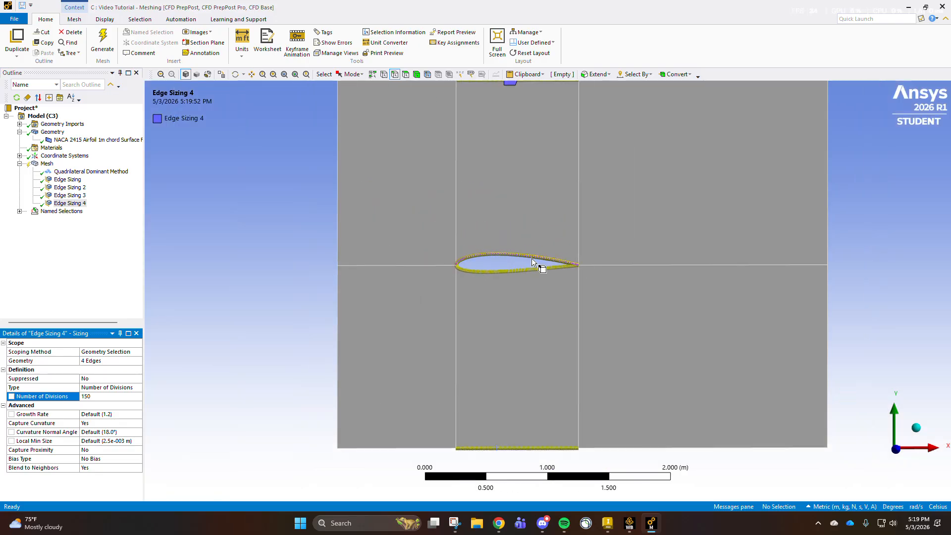
# - Turn off Capture Curvature and Blend to Neighbors for the airfoil surface edge sizing and set its Behavior to Hard
pyautogui.click(137, 425)
pyautogui.click(139, 425)
pyautogui.click(102, 436)
pyautogui.click(111, 415)
pyautogui.click(115, 429)
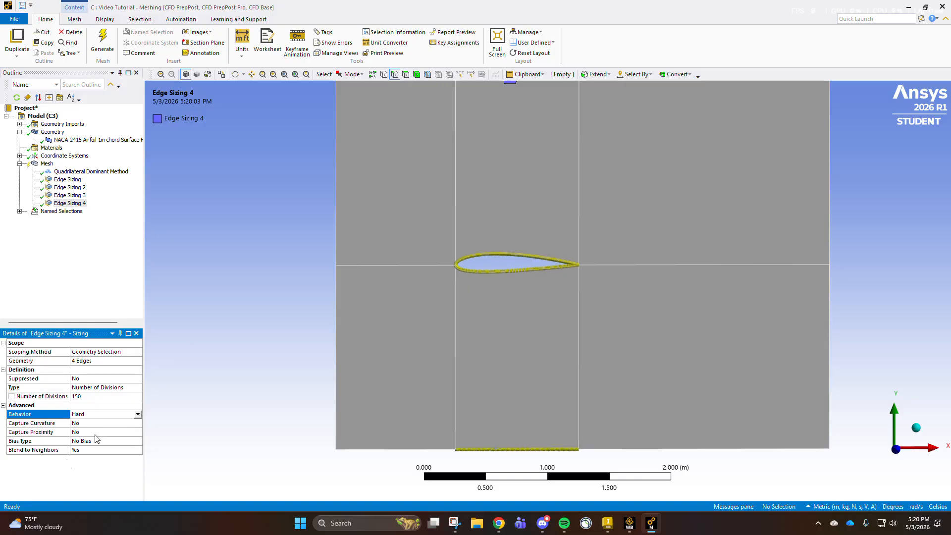
pyautogui.click(108, 449)
pyautogui.click(110, 461)
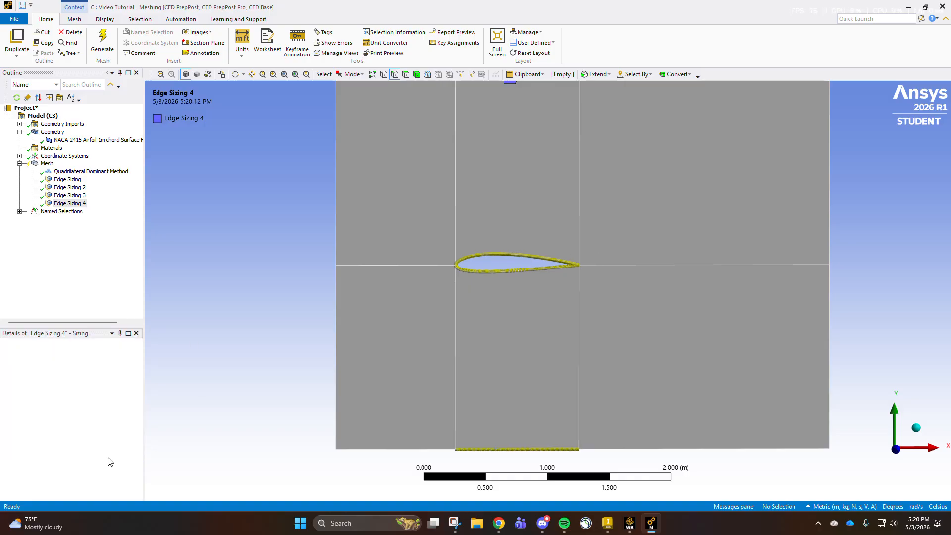
pyautogui.click(189, 265)
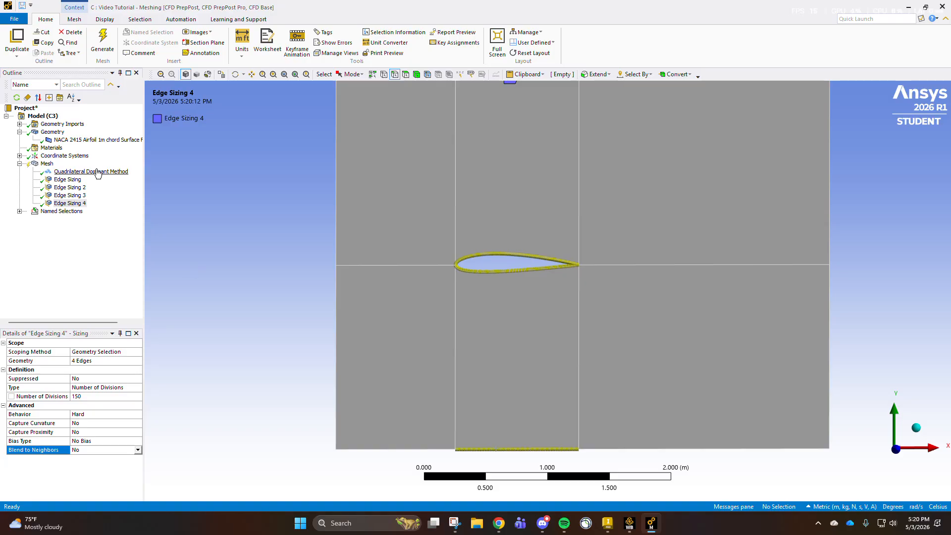
# - Insert a fifth mesh sizing scoped to the tiny vertical edge at the airfoil's leading edge, just above the horizontal dividing line
pyautogui.click(55, 163)
pyautogui.rightClick(55, 164)
pyautogui.moveTo(99, 171)
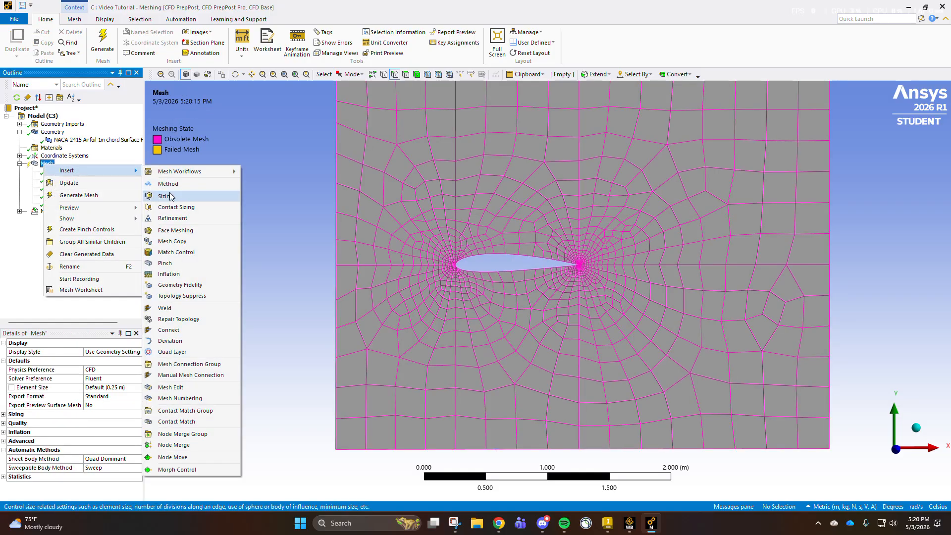
pyautogui.click(170, 196)
pyautogui.scroll(4, 582, 255)
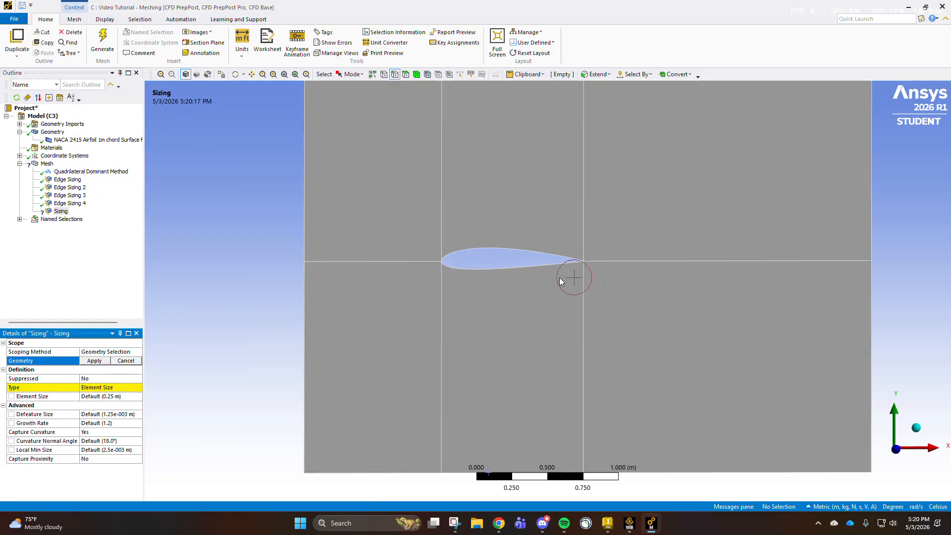
pyautogui.keyDown('ctrl'); pyautogui.moveTo(389, 239); pyautogui.dragTo(539, 248, button='middle'); pyautogui.keyUp('ctrl')
pyautogui.scroll(8, 525, 213)
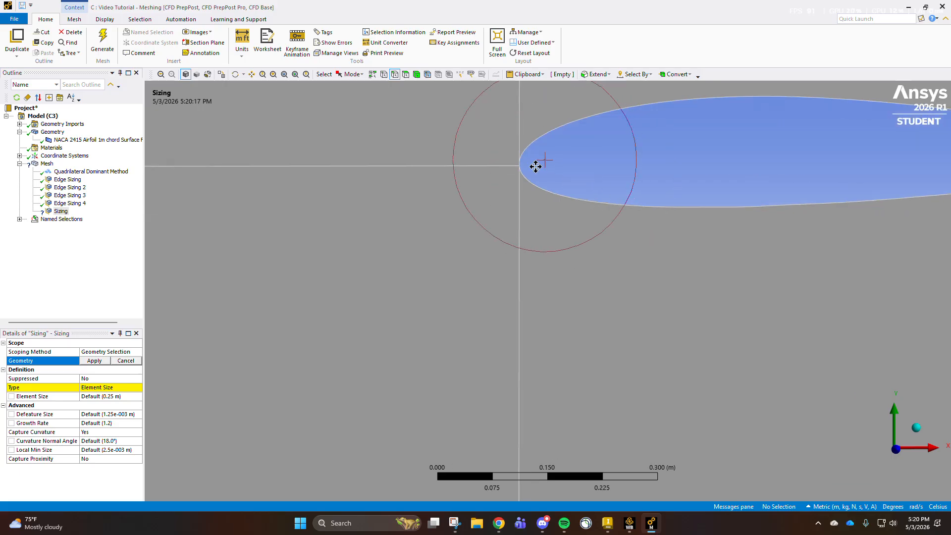
pyautogui.keyDown('ctrl'); pyautogui.moveTo(531, 161); pyautogui.dragTo(526, 238, button='middle'); pyautogui.keyUp('ctrl')
pyautogui.scroll(2, 526, 237)
pyautogui.scroll(7, 525, 240)
pyautogui.keyDown('ctrl'); pyautogui.moveTo(389, 154); pyautogui.dragTo(436, 325, button='middle'); pyautogui.keyUp('ctrl')
pyautogui.scroll(2, 428, 178)
pyautogui.scroll(3, 425, 184)
pyautogui.keyDown('ctrl'); pyautogui.moveTo(423, 185); pyautogui.dragTo(596, 348, button='middle'); pyautogui.keyUp('ctrl')
pyautogui.scroll(2, 589, 341)
pyautogui.scroll(4, 527, 307)
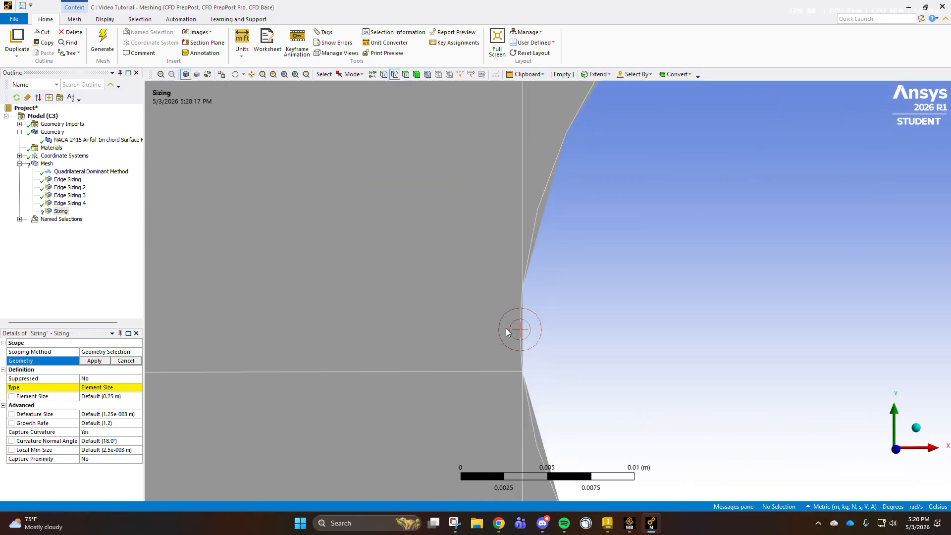
pyautogui.click(513, 359)
pyautogui.click(94, 360)
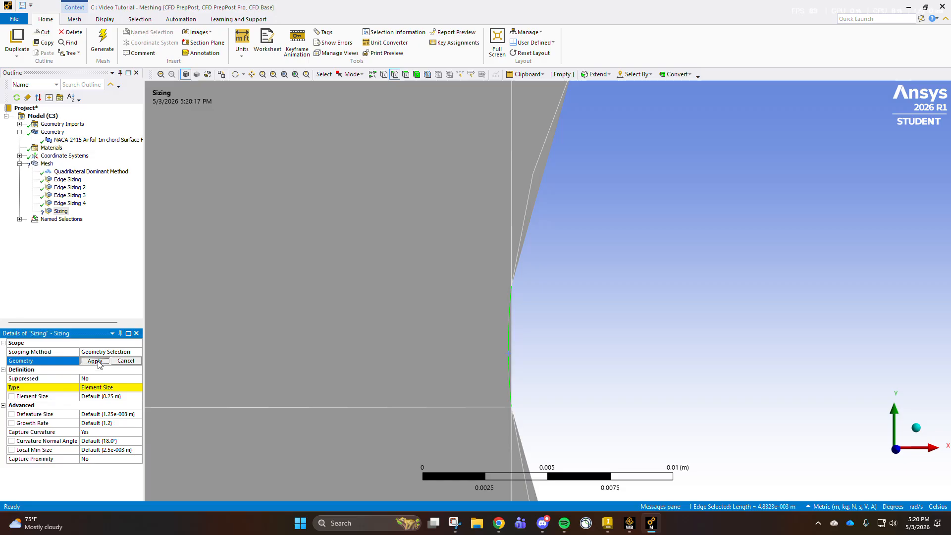
# - Define the leading-edge sizing by Number of Divisions, with 10 divisions
pyautogui.click(130, 387)
pyautogui.click(138, 387)
pyautogui.click(110, 400)
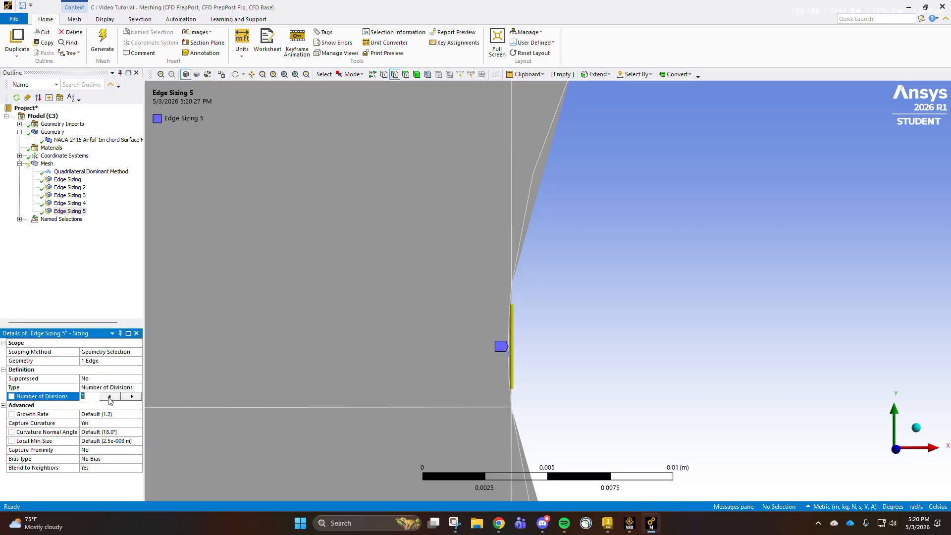
pyautogui.write('10')
pyautogui.press('Return')
pyautogui.scroll(2, 520, 303)
pyautogui.scroll(-8, 536, 182)
pyautogui.scroll(2, 560, 375)
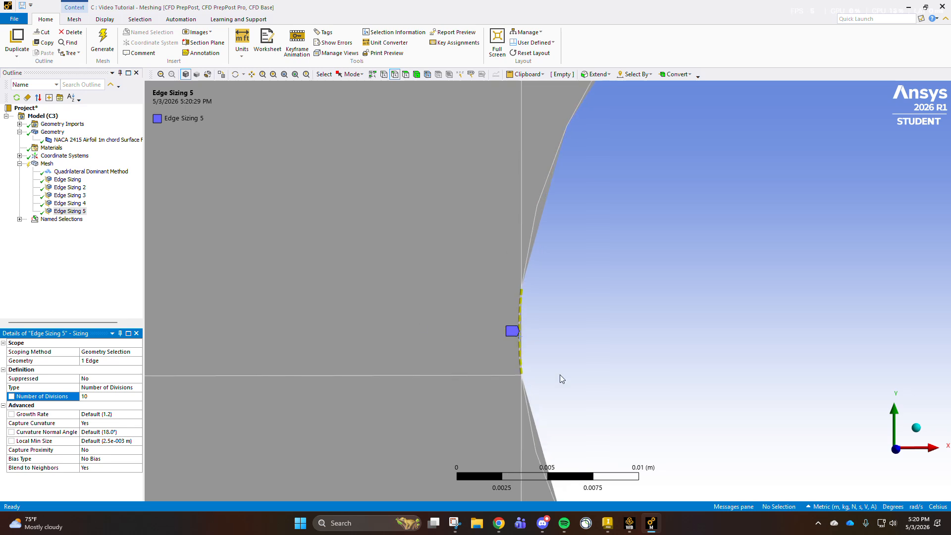
pyautogui.scroll(1, 504, 361)
pyautogui.scroll(-2, 586, 324)
pyautogui.scroll(2, 522, 376)
# - Turn off Blend to Neighbors and Capture Curvature for the leading-edge sizing and set its Behavior to Hard
pyautogui.click(109, 467)
pyautogui.click(138, 468)
pyautogui.click(99, 483)
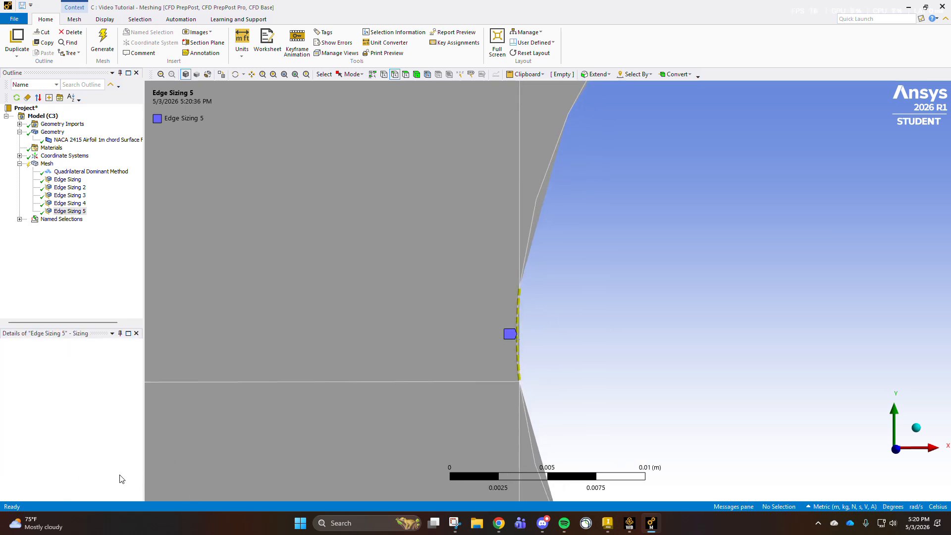
pyautogui.click(129, 423)
pyautogui.click(129, 423)
pyautogui.click(124, 434)
pyautogui.click(128, 414)
pyautogui.click(112, 428)
# - Insert a sixth mesh sizing scoped to the tiny vertical edge at the airfoil's trailing edge, just above the horizontal dividing line
pyautogui.scroll(-10, 719, 339)
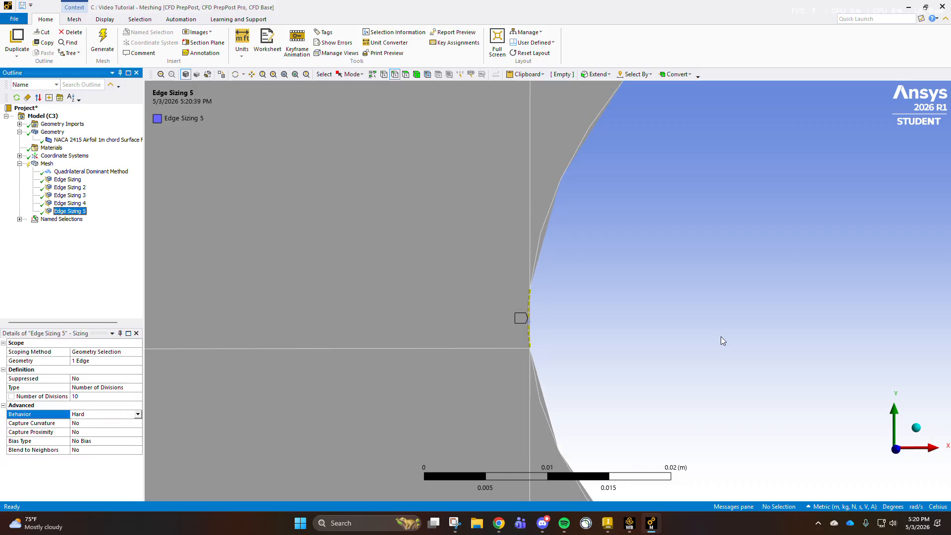
pyautogui.scroll(-8, 644, 334)
pyautogui.scroll(4, 651, 311)
pyautogui.keyDown('ctrl'); pyautogui.moveTo(655, 309); pyautogui.dragTo(413, 314, button='middle'); pyautogui.keyUp('ctrl')
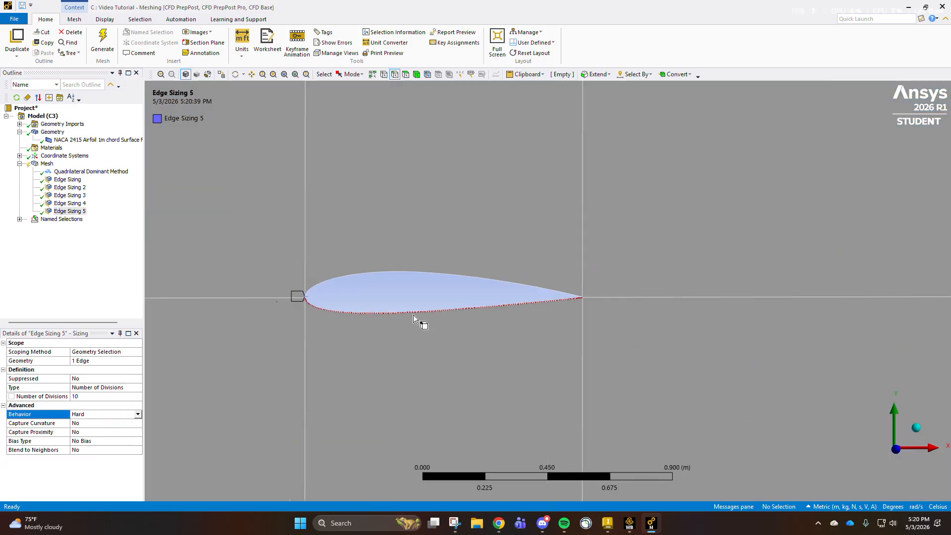
pyautogui.scroll(2, 589, 301)
pyautogui.scroll(6, 593, 300)
pyautogui.keyDown('ctrl'); pyautogui.moveTo(706, 345); pyautogui.dragTo(372, 344, button='middle'); pyautogui.keyUp('ctrl')
pyautogui.scroll(4, 424, 342)
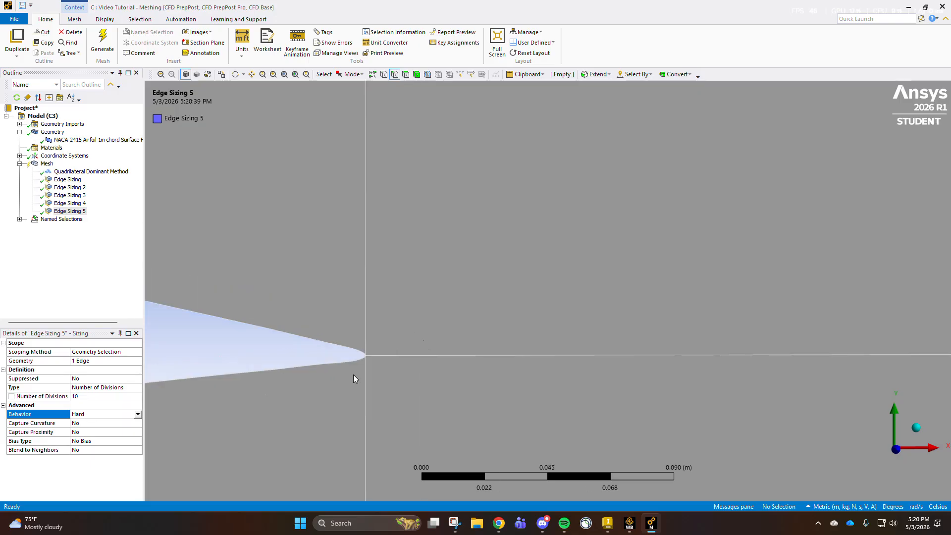
pyautogui.keyDown('ctrl'); pyautogui.moveTo(313, 383); pyautogui.dragTo(589, 253, button='middle'); pyautogui.keyUp('ctrl')
pyautogui.scroll(8, 585, 208)
pyautogui.keyDown('ctrl'); pyautogui.moveTo(586, 187); pyautogui.dragTo(456, 341, button='middle'); pyautogui.keyUp('ctrl')
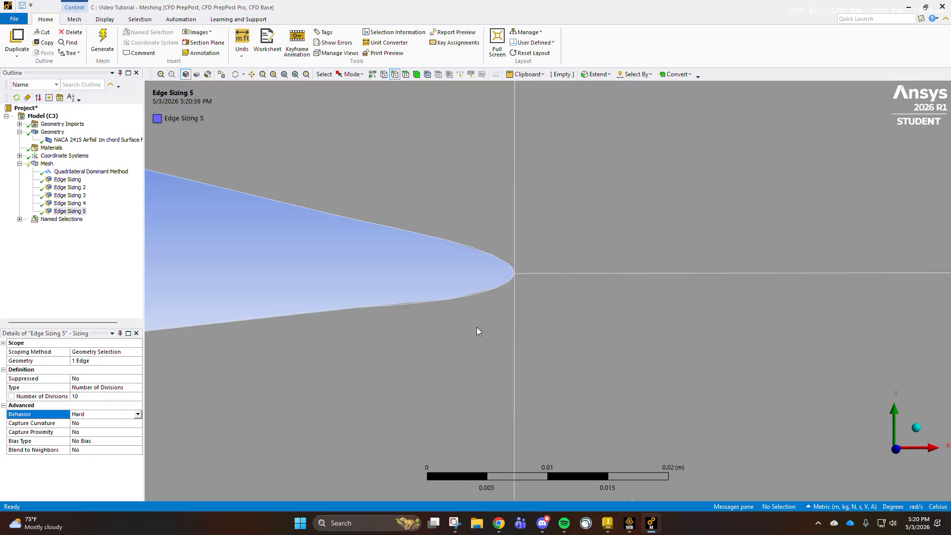
pyautogui.scroll(8, 514, 250)
pyautogui.keyDown('ctrl'); pyautogui.moveTo(348, 204); pyautogui.dragTo(432, 295, button='middle'); pyautogui.keyUp('ctrl')
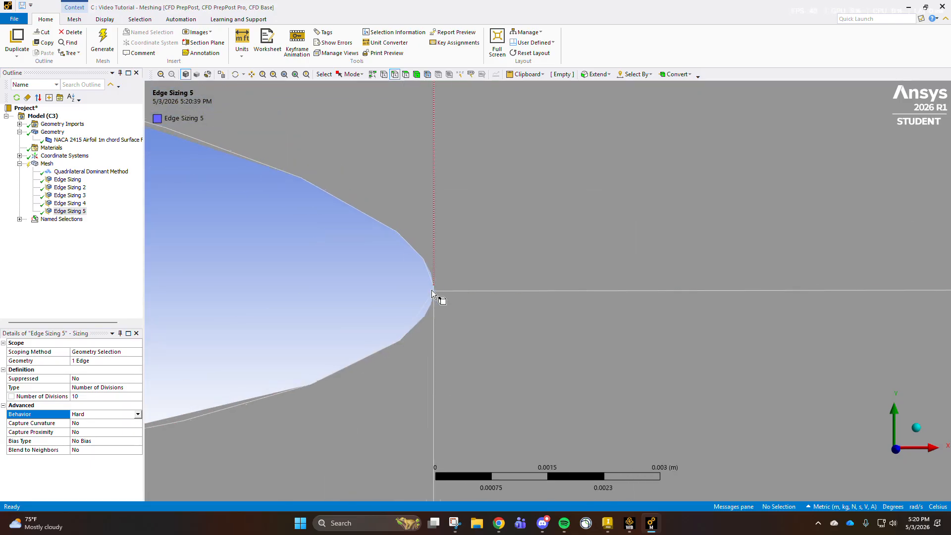
pyautogui.scroll(3, 410, 278)
pyautogui.scroll(3, 386, 267)
pyautogui.moveTo(333, 304); pyautogui.dragTo(377, 305, button='middle')
pyautogui.keyDown('ctrl'); pyautogui.moveTo(289, 295); pyautogui.dragTo(465, 285, button='middle'); pyautogui.keyUp('ctrl')
pyautogui.scroll(7, 456, 272)
pyautogui.keyDown('ctrl'); pyautogui.moveTo(252, 282); pyautogui.dragTo(501, 300, button='middle'); pyautogui.keyUp('ctrl')
pyautogui.scroll(-2, 647, 468)
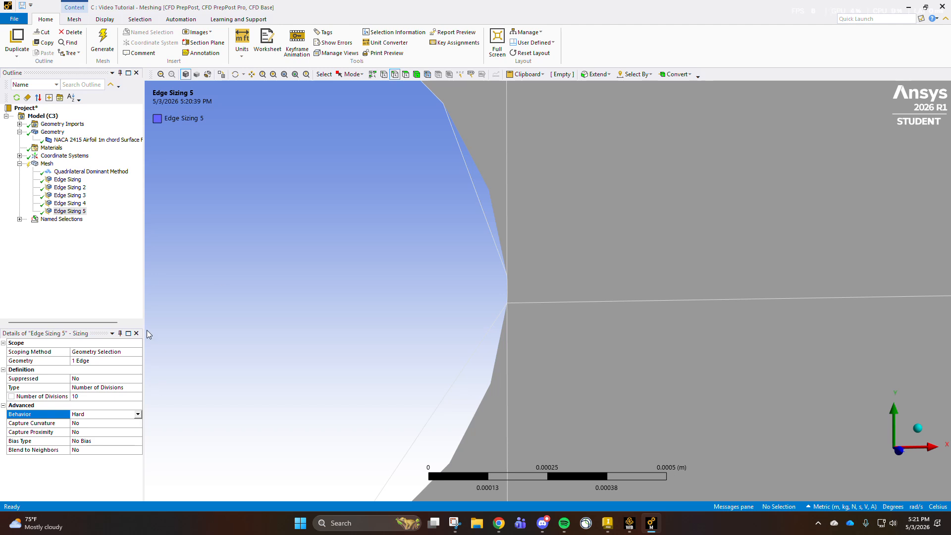
pyautogui.click(43, 163)
pyautogui.rightClick(43, 163)
pyautogui.moveTo(99, 167)
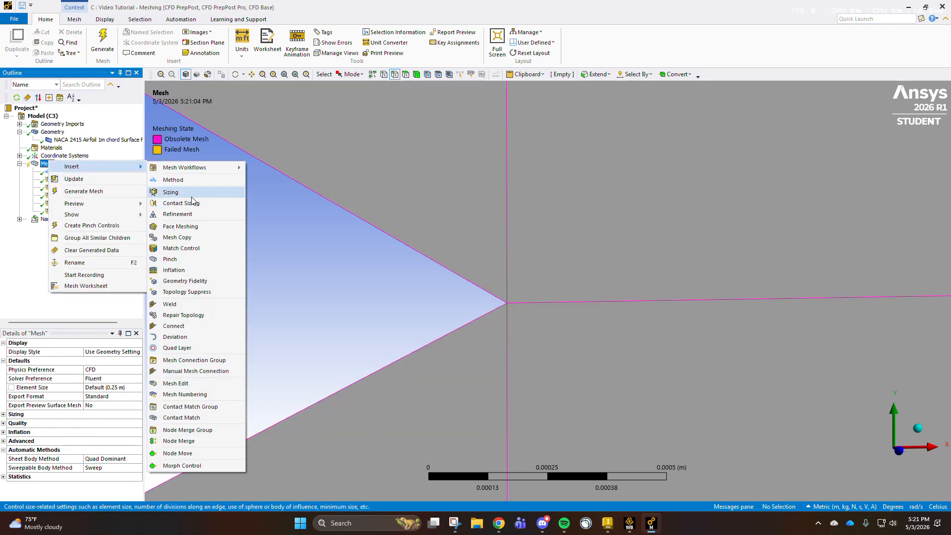
pyautogui.click(171, 192)
pyautogui.click(509, 292)
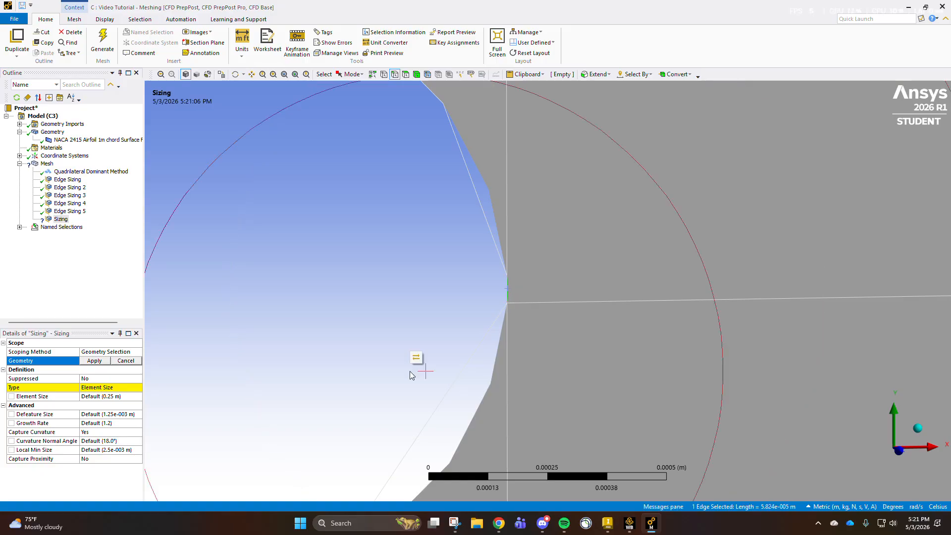
pyautogui.click(94, 360)
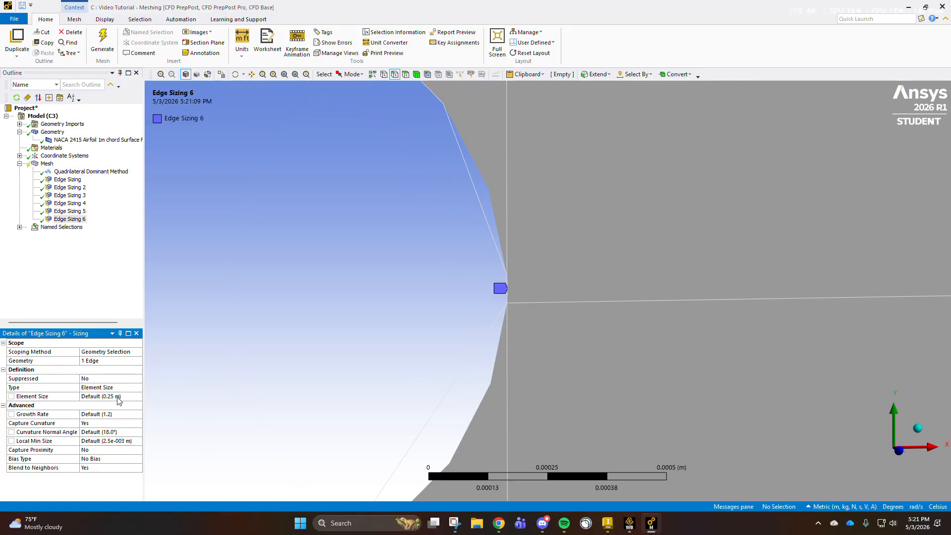
# - Turn off Blend to Neighbors and Capture Curvature for the trailing-edge sizing and set its Behavior to Hard
pyautogui.click(122, 414)
pyautogui.click(128, 407)
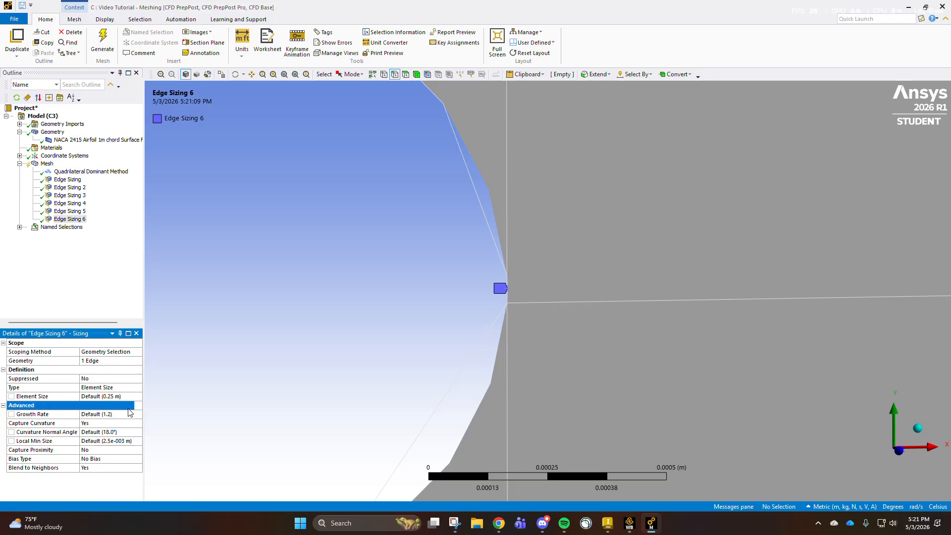
pyautogui.click(101, 467)
pyautogui.click(105, 485)
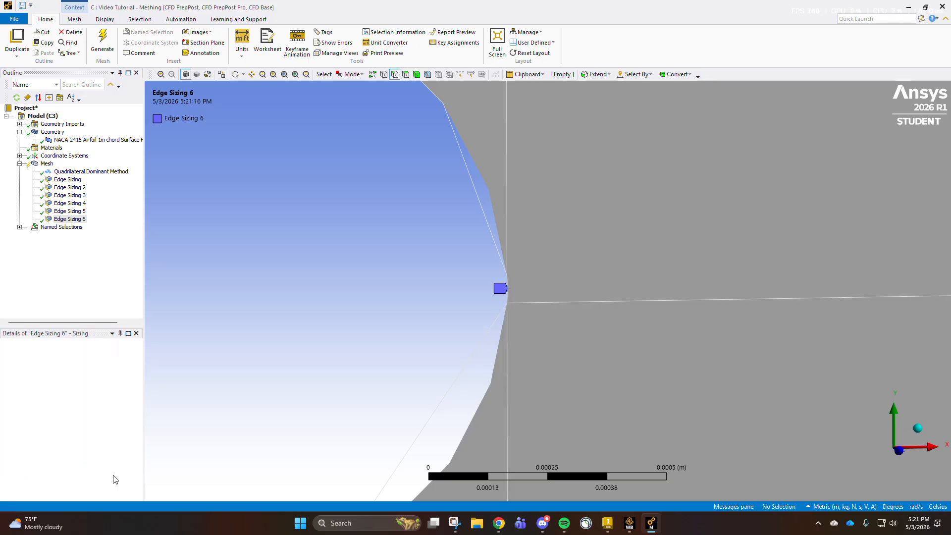
pyautogui.click(134, 424)
pyautogui.click(123, 431)
pyautogui.click(134, 414)
pyautogui.click(137, 414)
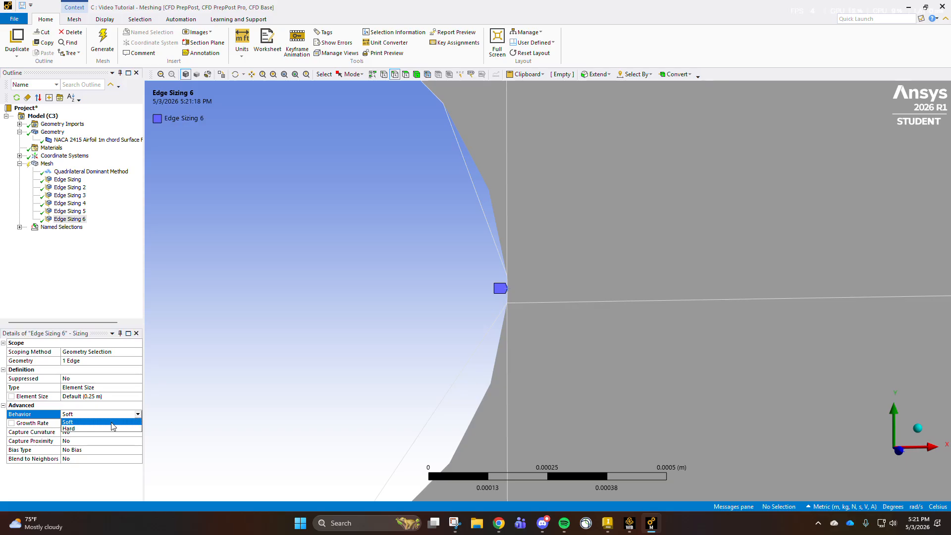
pyautogui.click(105, 430)
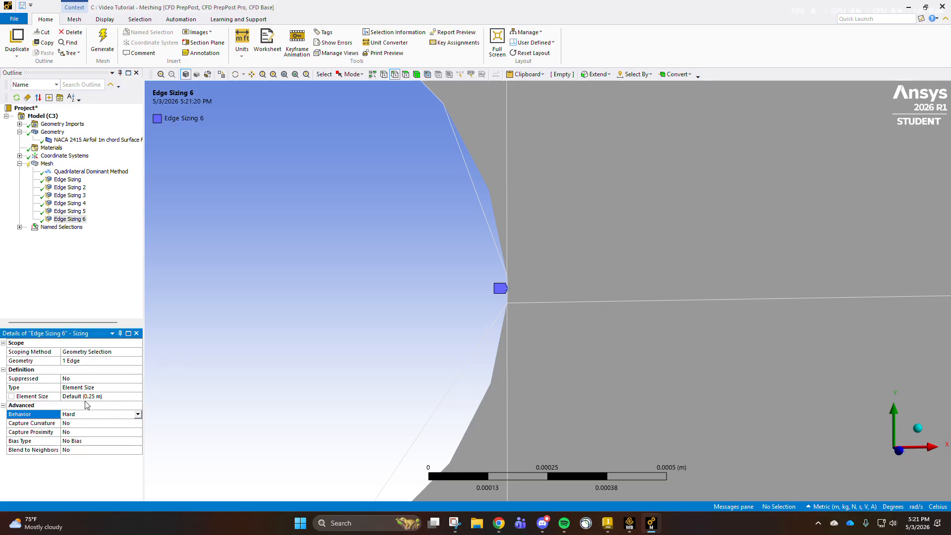
pyautogui.click(101, 395)
pyautogui.write('0')
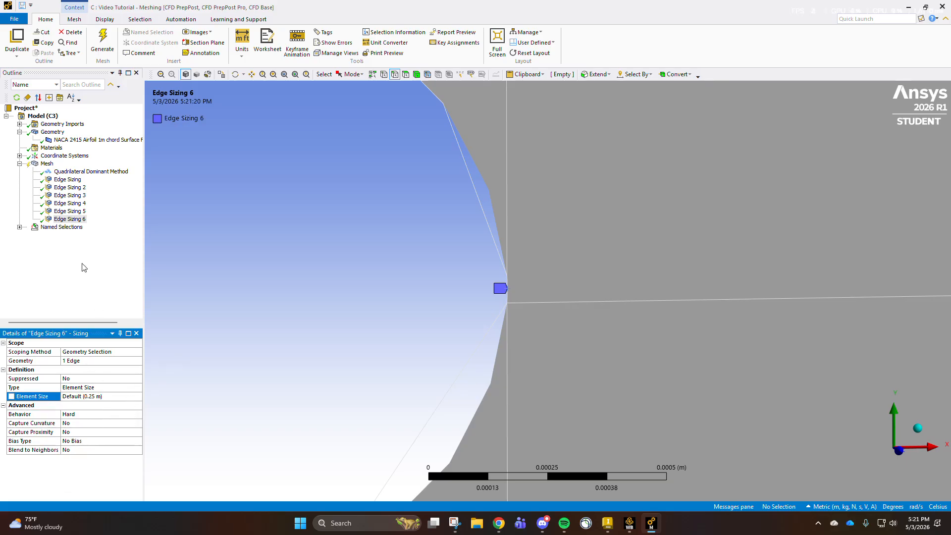
pyautogui.click(83, 265)
# - Set the global mesh Element Size to 1.5e-002 m
pyautogui.click(47, 165)
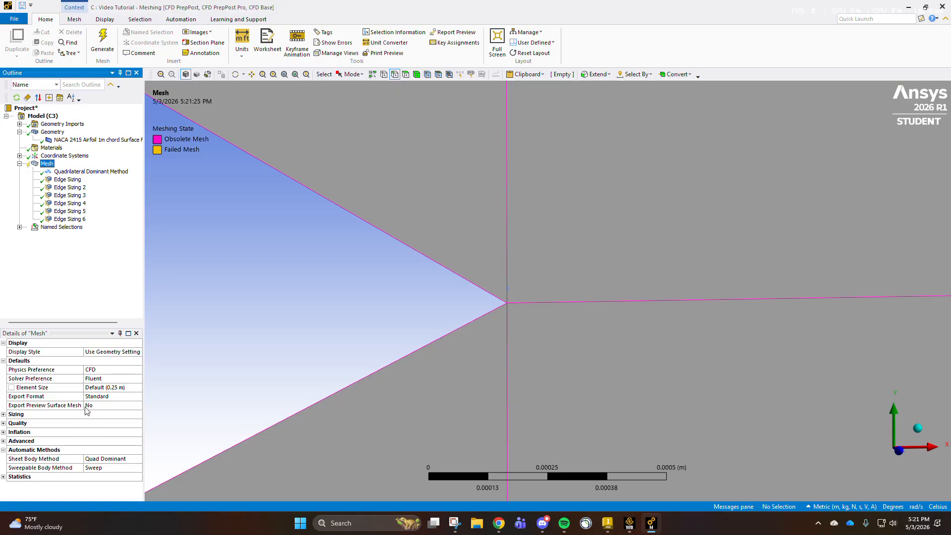
pyautogui.click(97, 387)
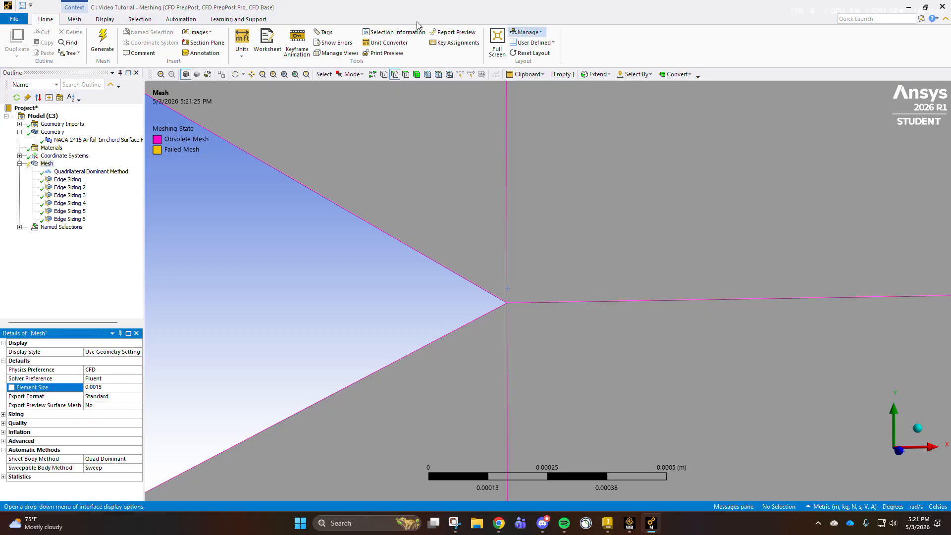
pyautogui.click(371, 129)
pyautogui.click(173, 399)
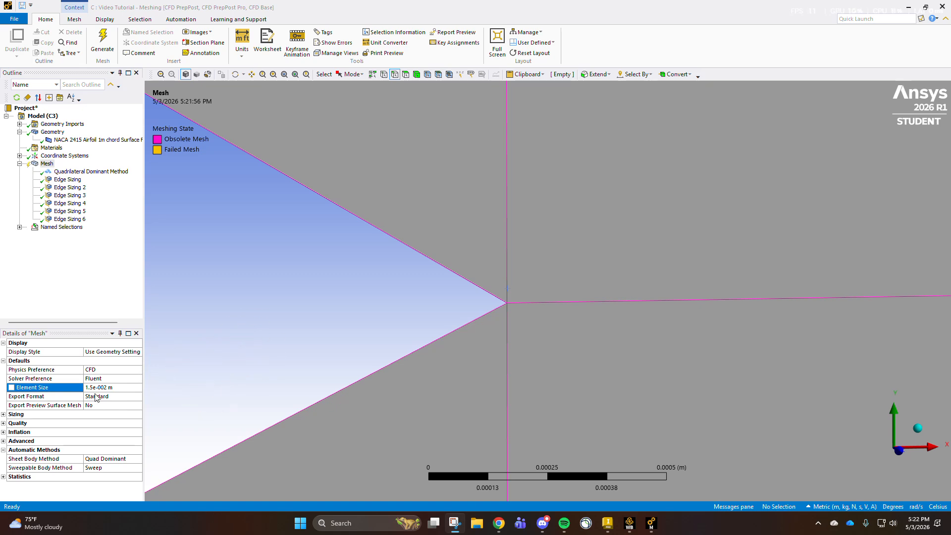
pyautogui.click(250, 358)
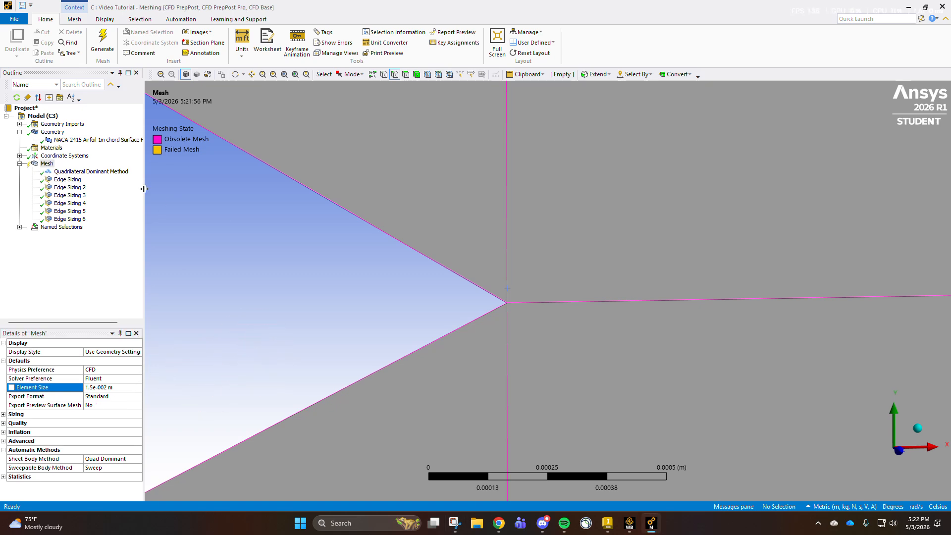
# - Generate the mesh and examine the elements around the airfoil's trailing edge
pyautogui.click(105, 49)
pyautogui.scroll(-5, 393, 323)
pyautogui.scroll(-20, 401, 326)
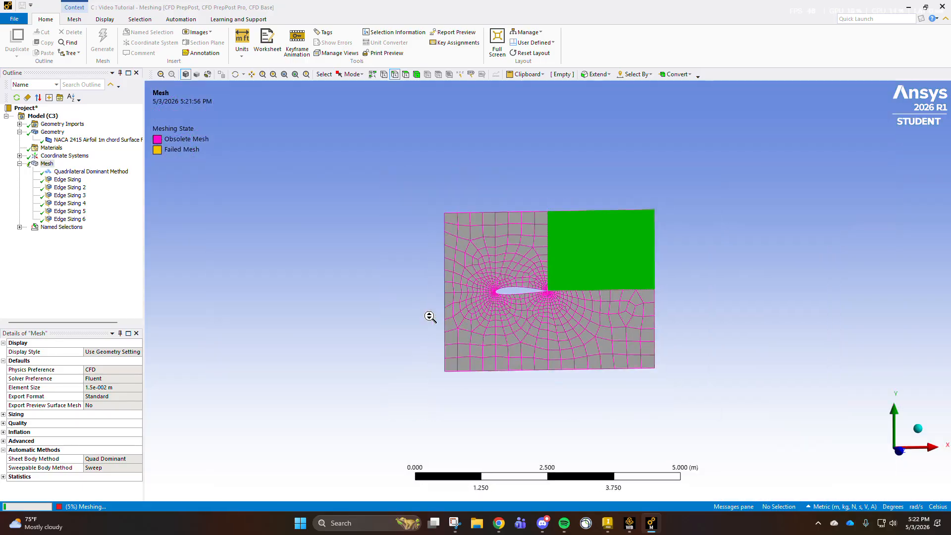
pyautogui.scroll(4, 429, 314)
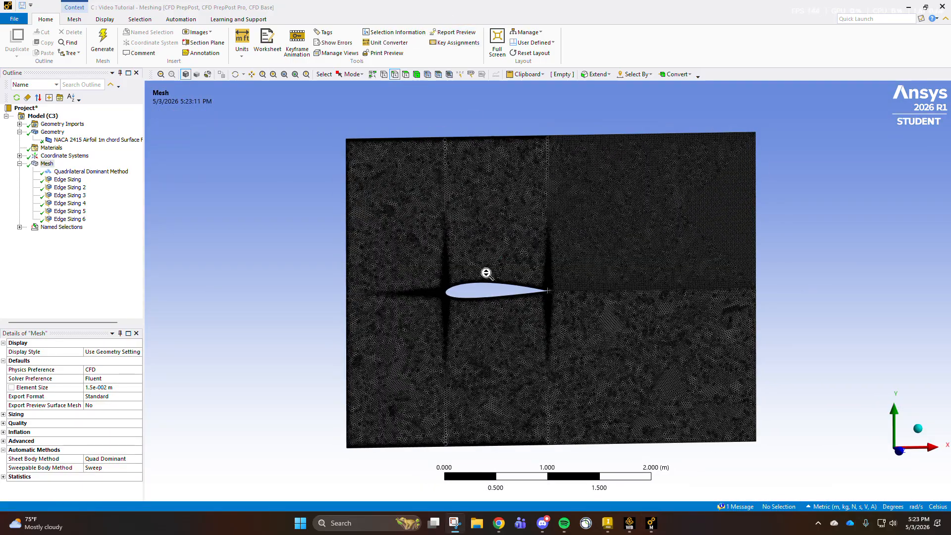
pyautogui.scroll(5, 494, 268)
pyautogui.scroll(8, 494, 267)
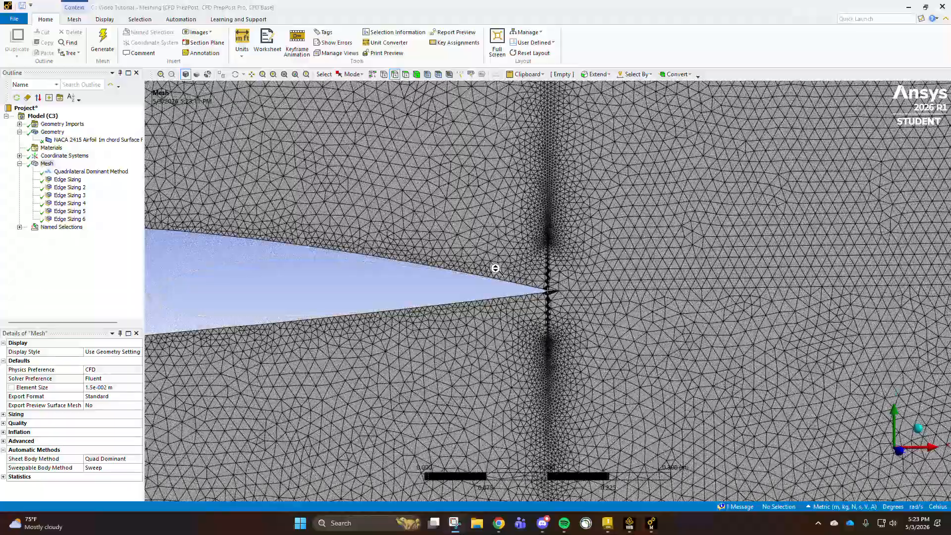
# - Delete the Quadrilateral Dominant Method from the mesh controls
pyautogui.scroll(-10, 527, 281)
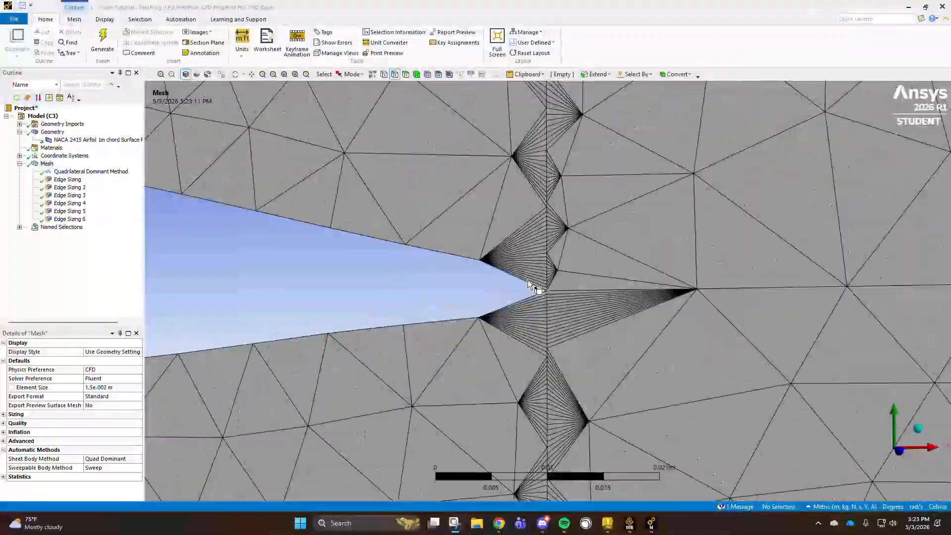
pyautogui.scroll(-5, 340, 320)
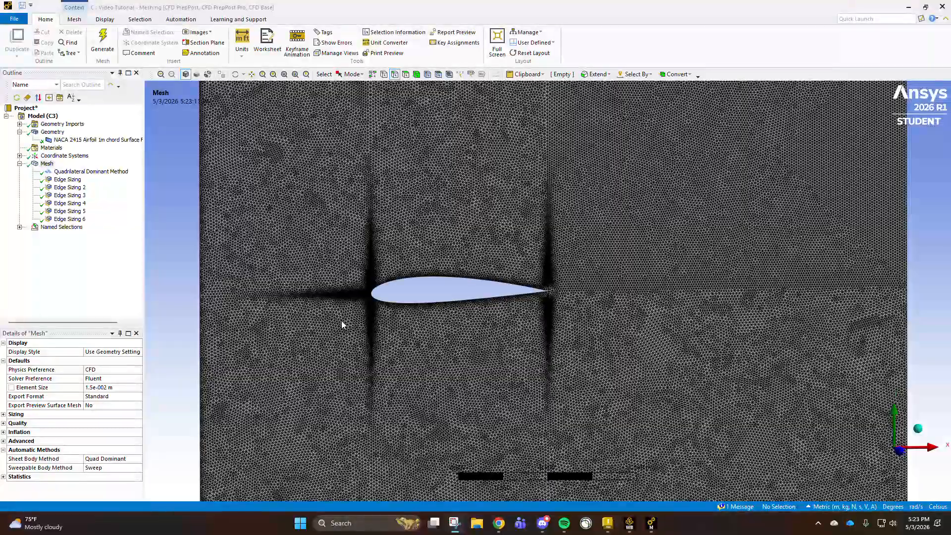
pyautogui.click(89, 171)
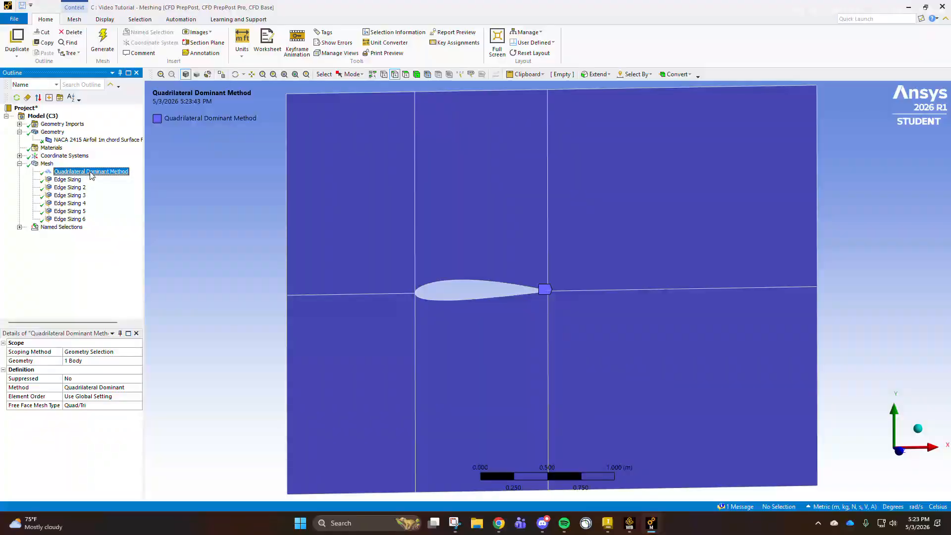
pyautogui.rightClick(91, 173)
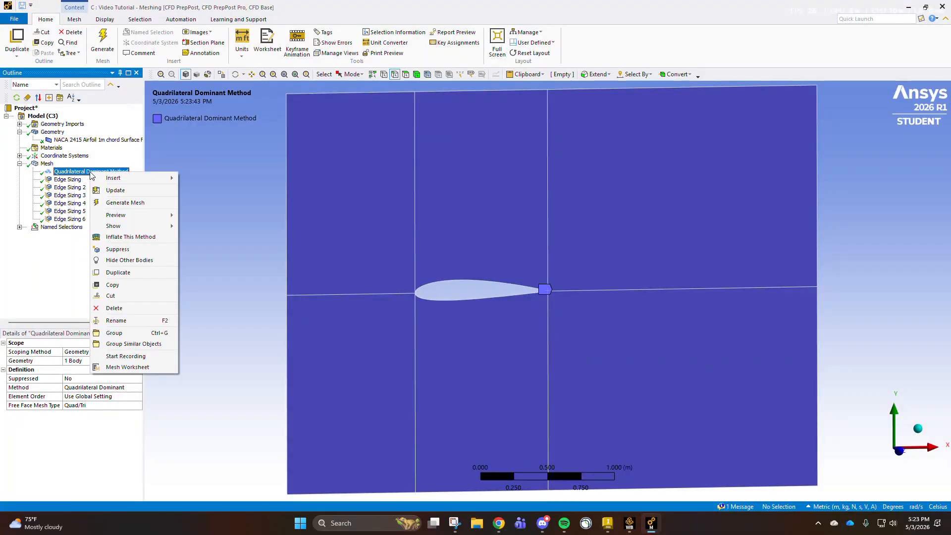
pyautogui.click(114, 308)
pyautogui.click(473, 298)
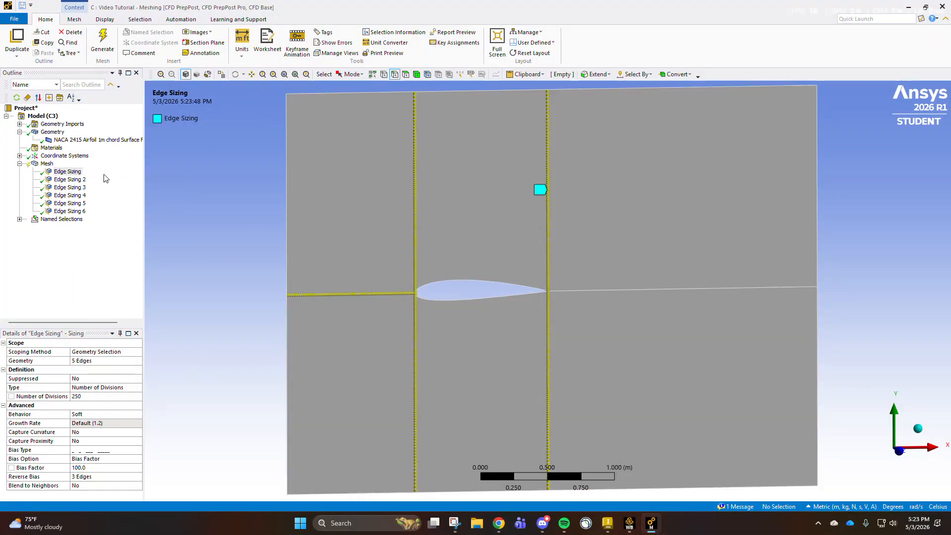
# - Insert a Face Meshing control scoped to all six faces of the flow domain around the airfoil
pyautogui.rightClick(49, 165)
pyautogui.moveTo(75, 168)
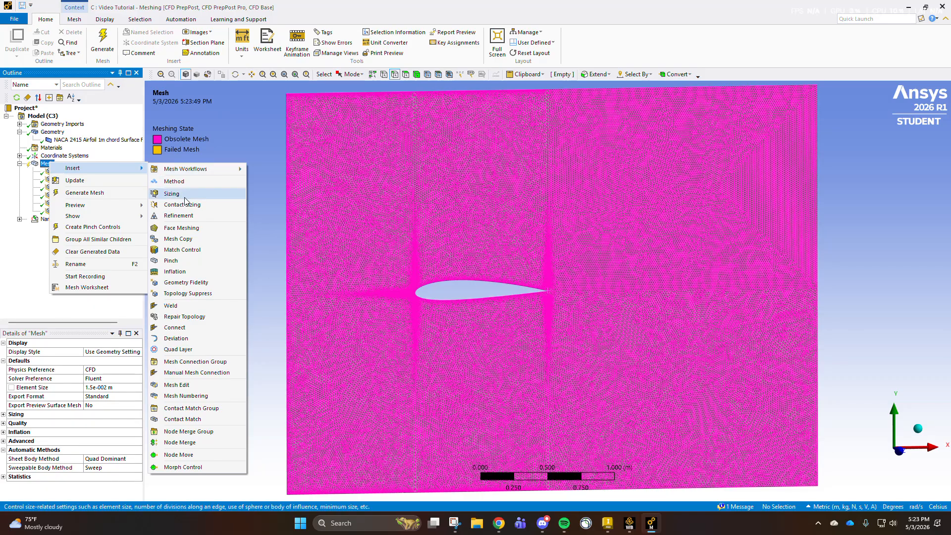
pyautogui.click(181, 229)
pyautogui.click(342, 207)
pyautogui.keyDown('ctrl'); pyautogui.click(478, 203); pyautogui.keyUp('ctrl')
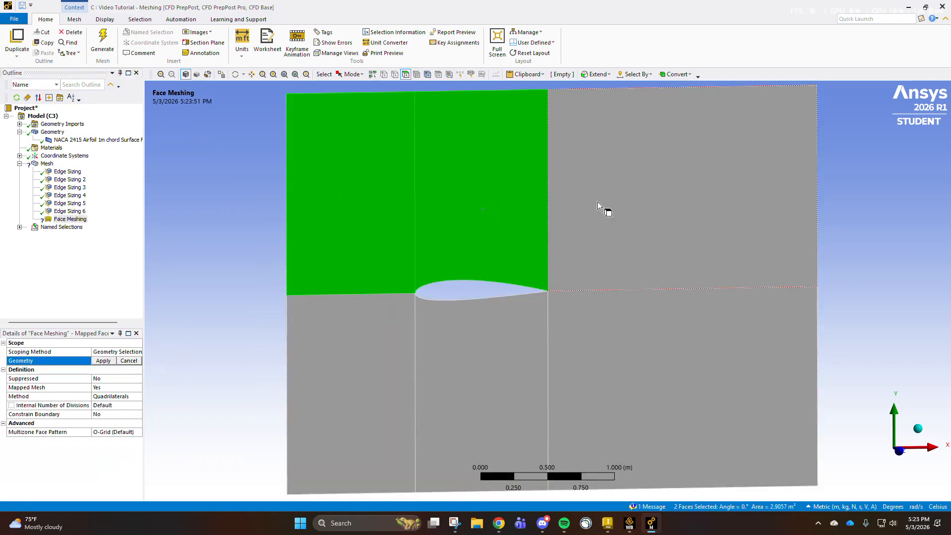
pyautogui.keyDown('ctrl'); pyautogui.click(586, 211); pyautogui.keyUp('ctrl')
pyautogui.keyDown('ctrl'); pyautogui.click(603, 332); pyautogui.keyUp('ctrl')
pyautogui.keyDown('ctrl'); pyautogui.click(450, 373); pyautogui.keyUp('ctrl')
pyautogui.keyDown('ctrl'); pyautogui.click(374, 359); pyautogui.keyUp('ctrl')
pyautogui.click(103, 361)
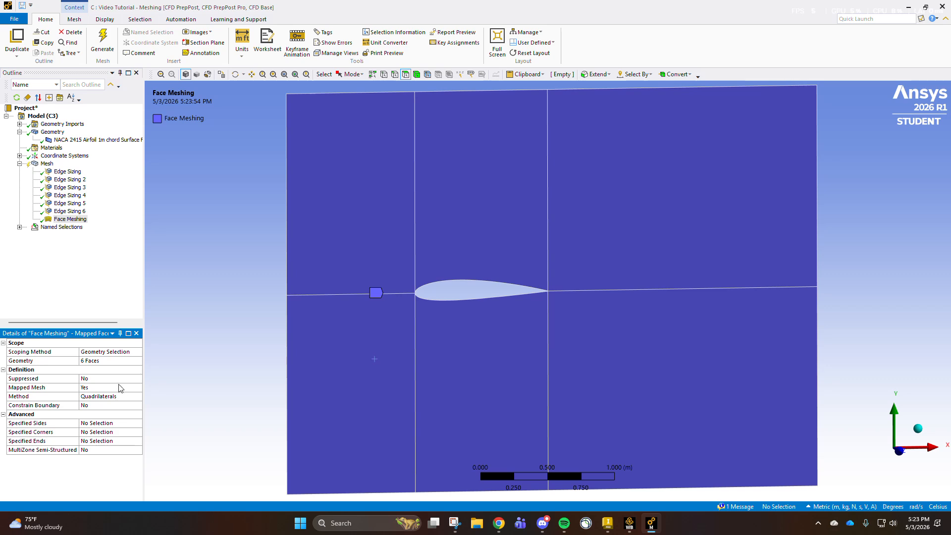
# - Generate the mesh with the face meshing control and examine the elements around the airfoil and its trailing edge
pyautogui.click(103, 42)
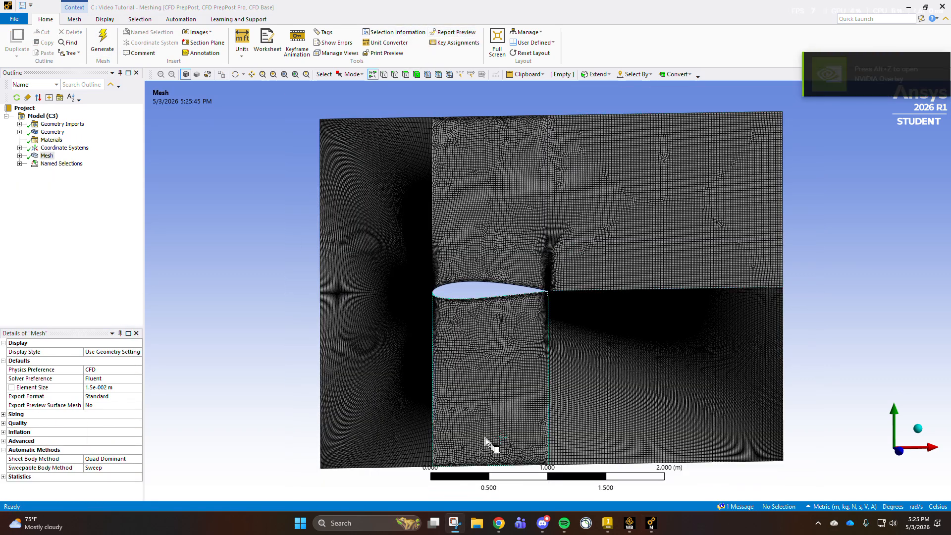
pyautogui.scroll(-1, 389, 391)
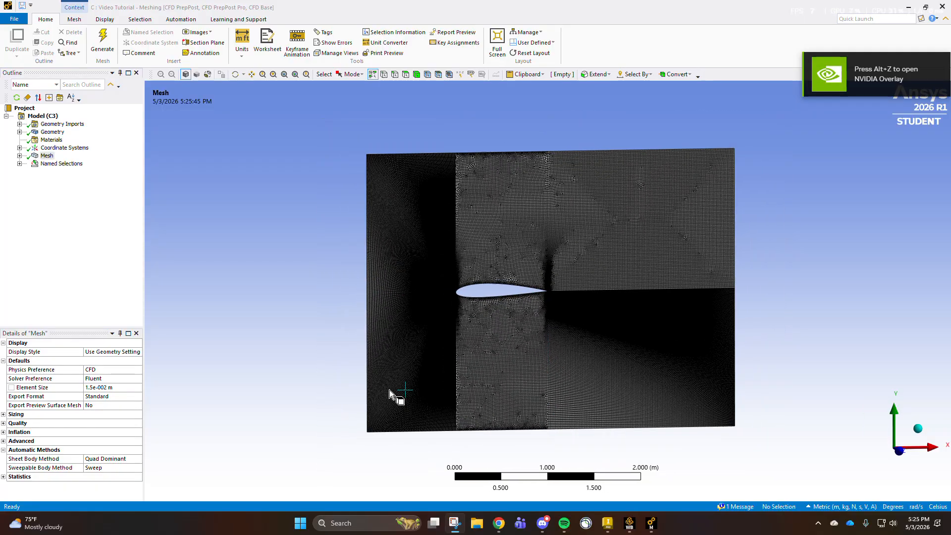
pyautogui.scroll(5, 391, 390)
pyautogui.scroll(8, 390, 390)
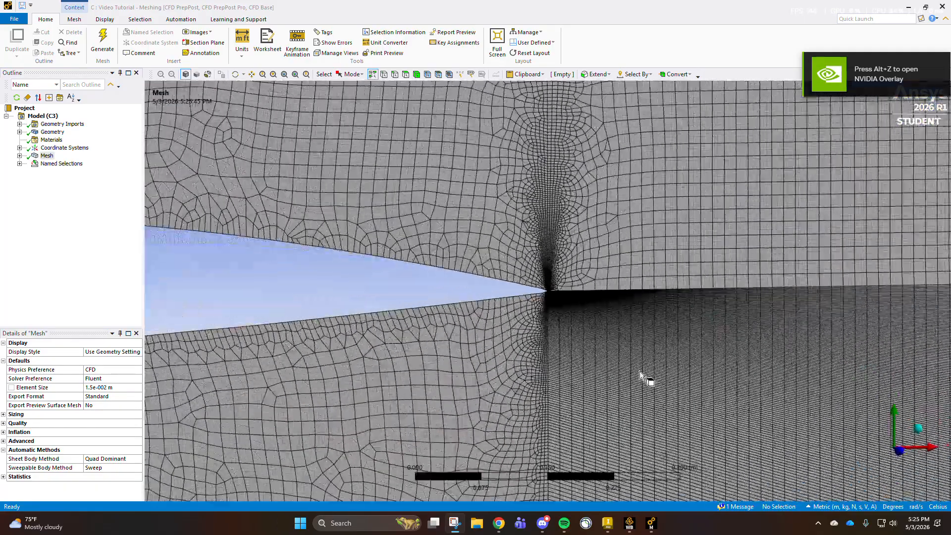
pyautogui.scroll(-5, 637, 379)
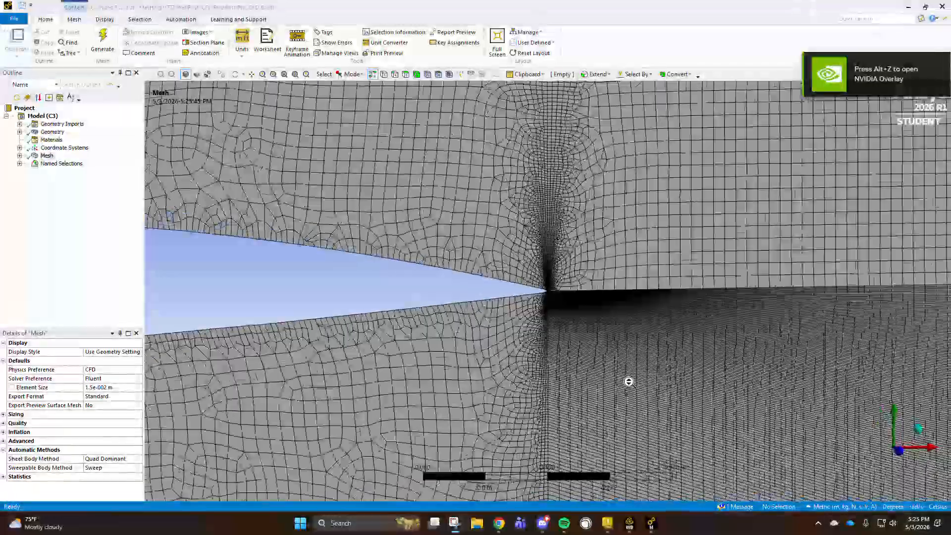
pyautogui.scroll(-6, 629, 382)
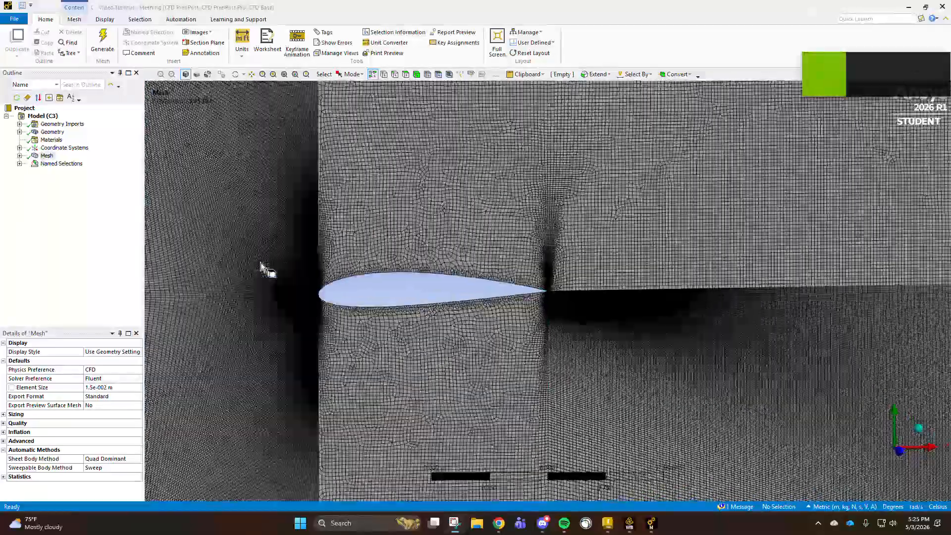
pyautogui.scroll(1, 539, 289)
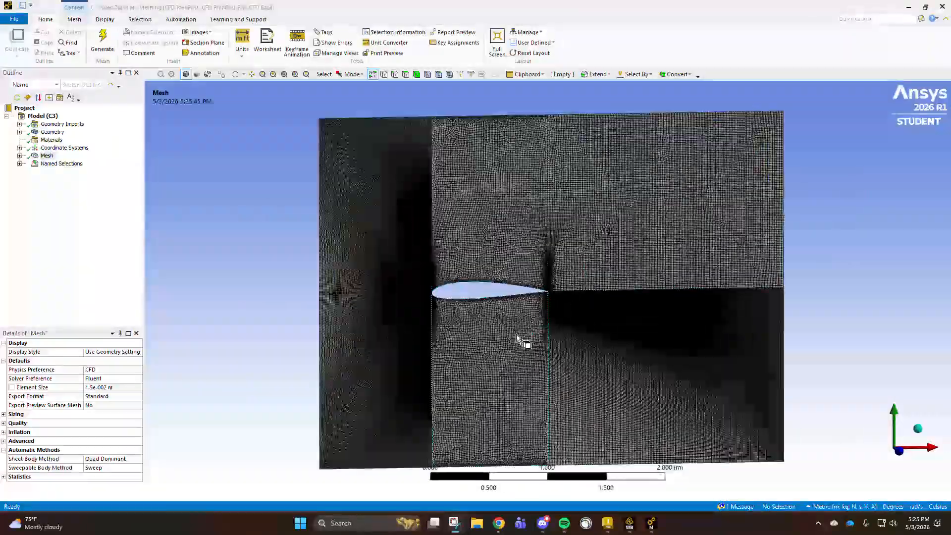
# - Add the two vertical outlet edges downstream of the airfoil to the geometry scope of the first Edge Sizing
pyautogui.click(20, 156)
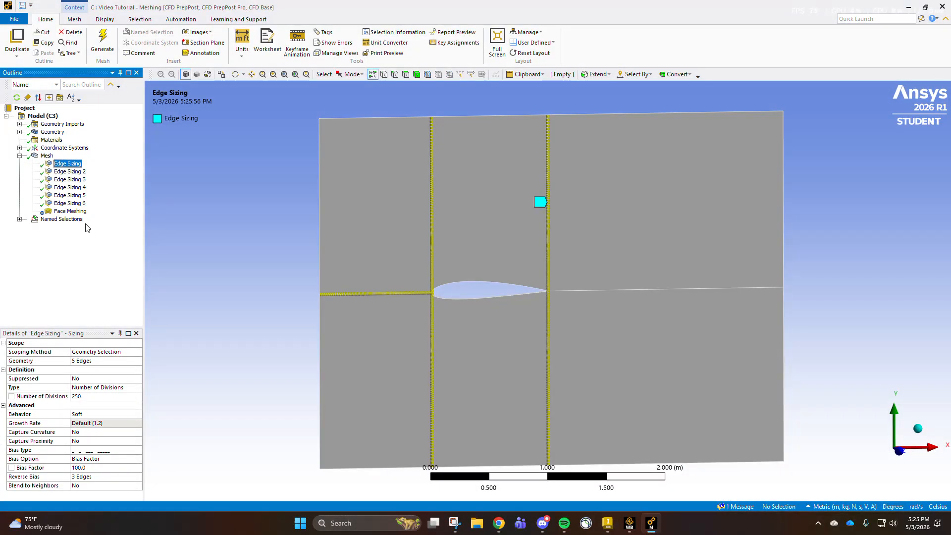
pyautogui.click(99, 360)
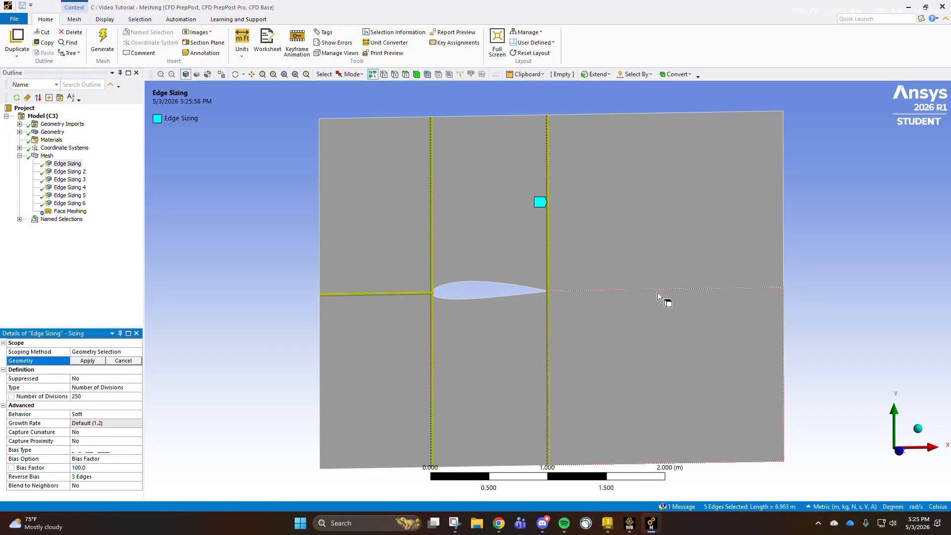
pyautogui.keyDown('ctrl'); pyautogui.click(784, 300); pyautogui.keyUp('ctrl')
pyautogui.keyDown('ctrl'); pyautogui.click(783, 255); pyautogui.keyUp('ctrl')
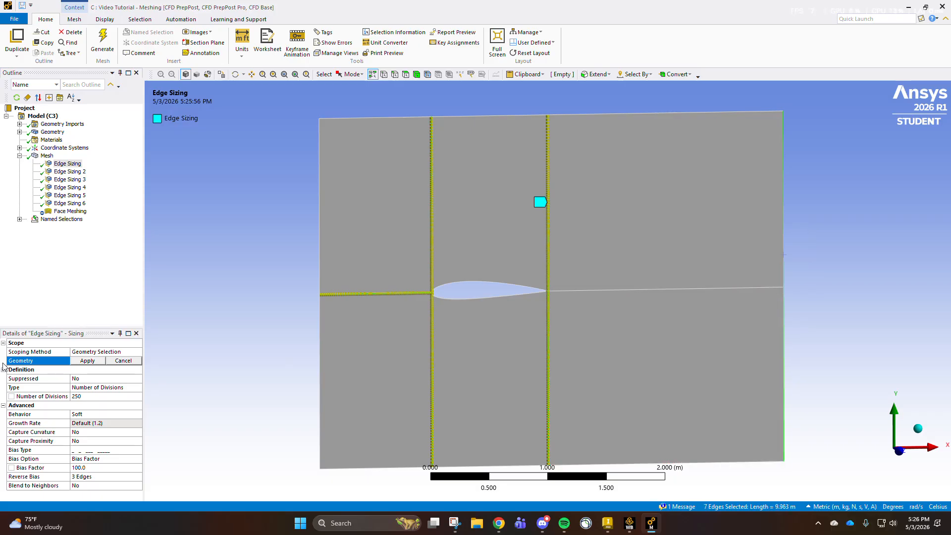
pyautogui.click(87, 361)
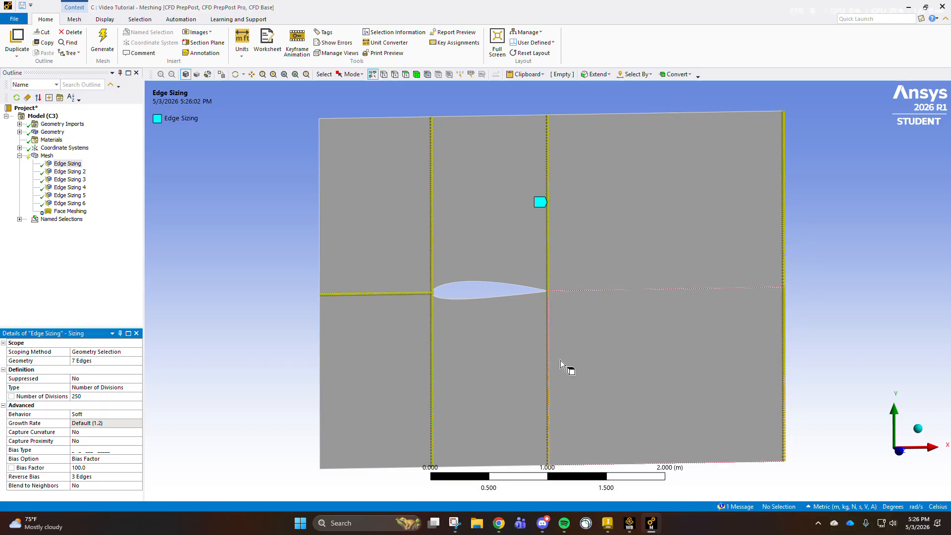
# - Add the upper vertical outlet edge to the Reverse Bias selection of the first Edge Sizing
pyautogui.click(97, 476)
pyautogui.keyDown('ctrl'); pyautogui.click(782, 252); pyautogui.keyUp('ctrl')
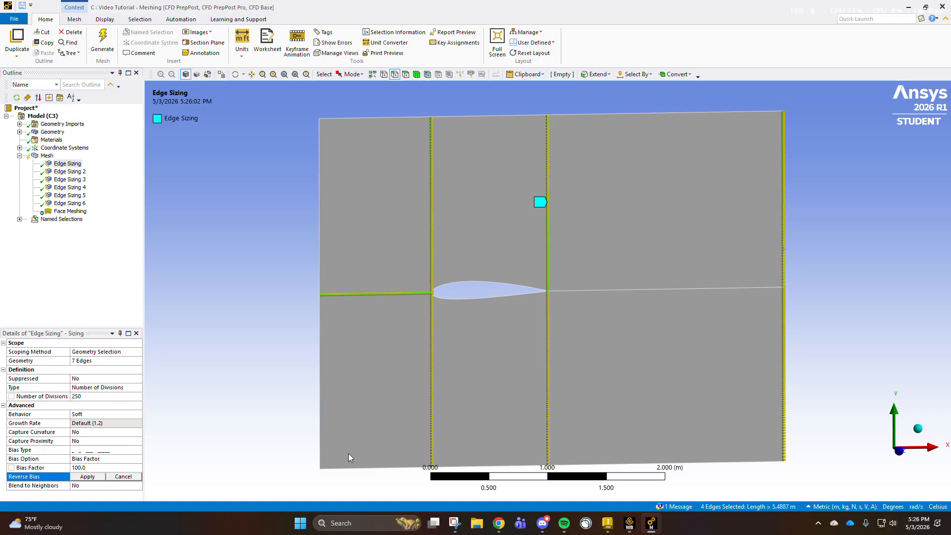
pyautogui.click(91, 476)
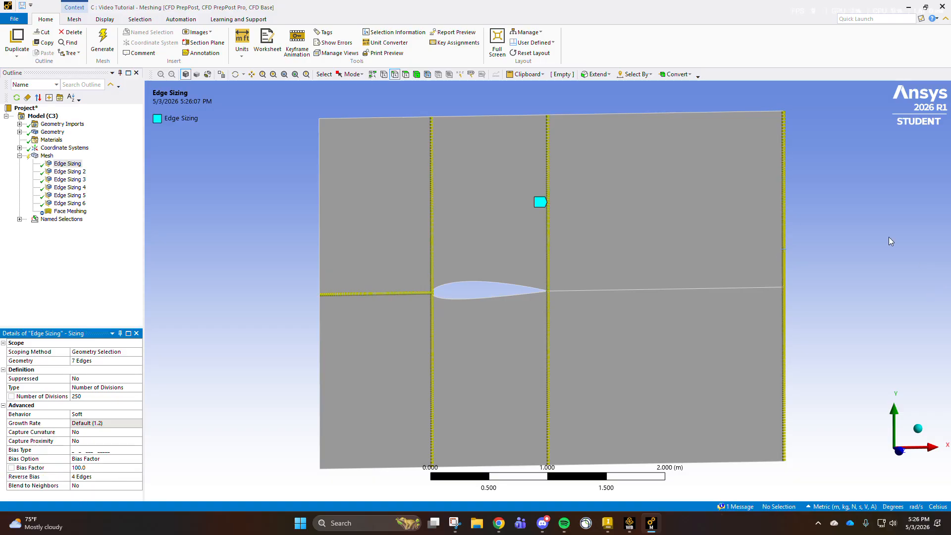
# - Review the remaining edge sizings and edit the Number of Divisions for Edge Sizing 3 on the upstream outer edges
pyautogui.click(76, 172)
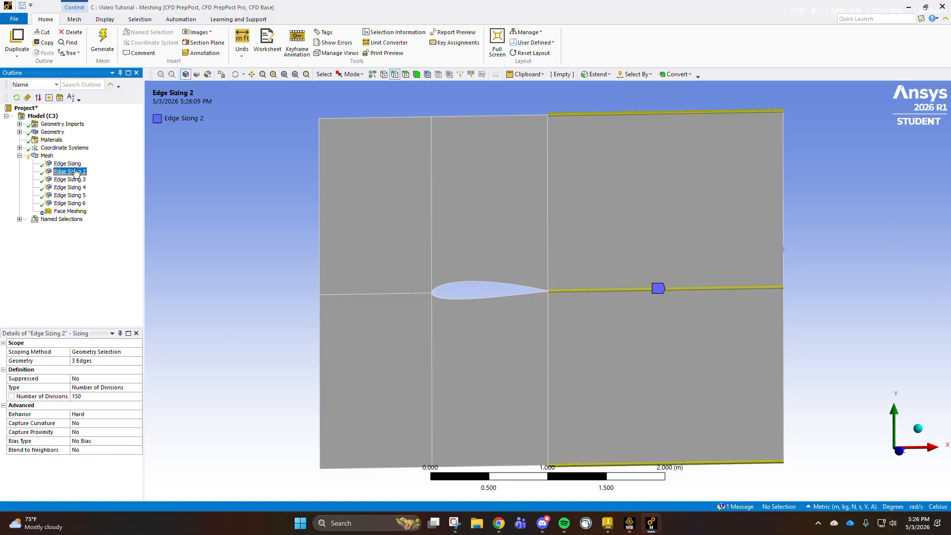
pyautogui.click(69, 180)
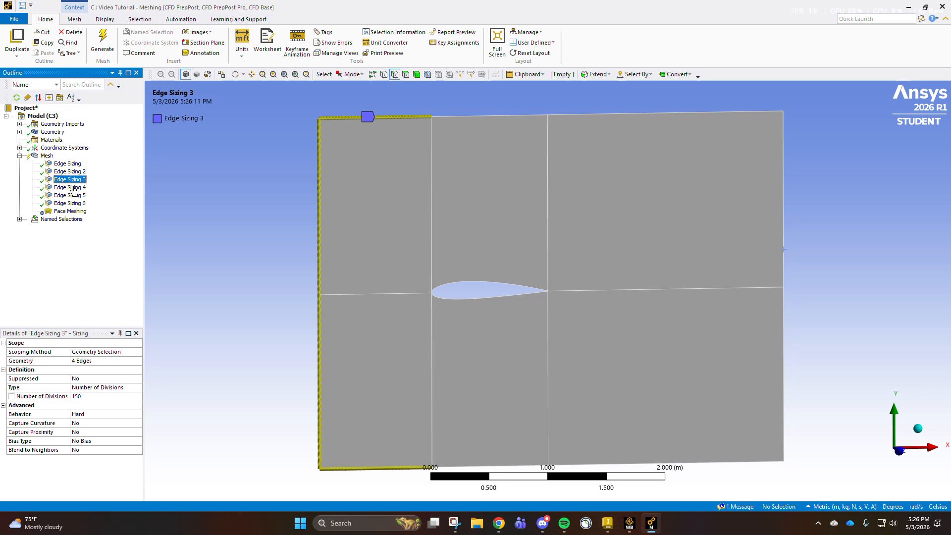
pyautogui.click(95, 397)
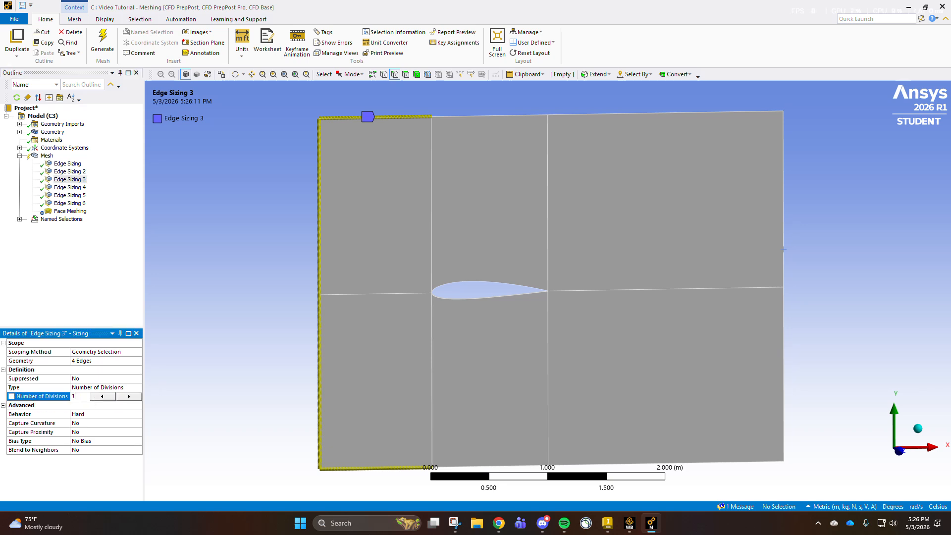
pyautogui.click(69, 188)
pyautogui.click(69, 195)
pyautogui.click(69, 203)
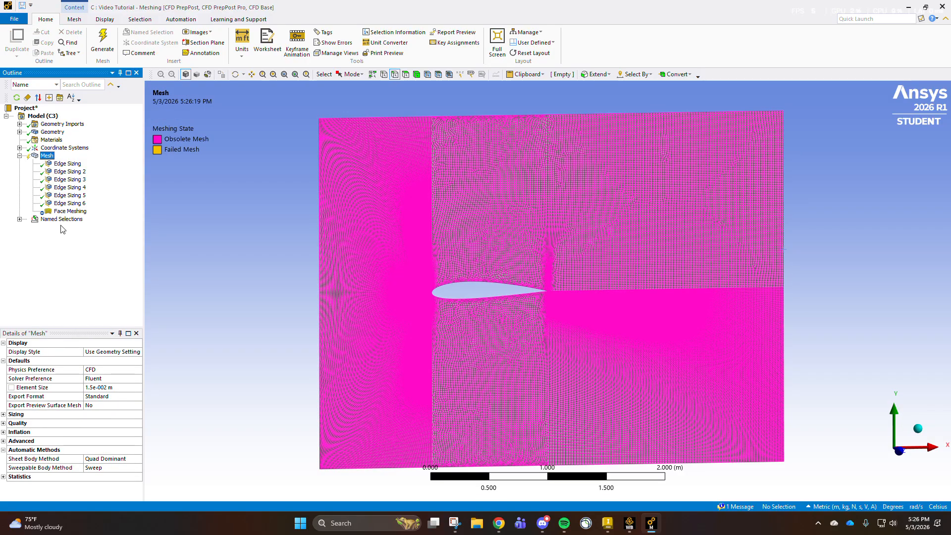
# - Set the global mesh Element Size to 8e-003 m and regenerate the mesh
pyautogui.click(112, 388)
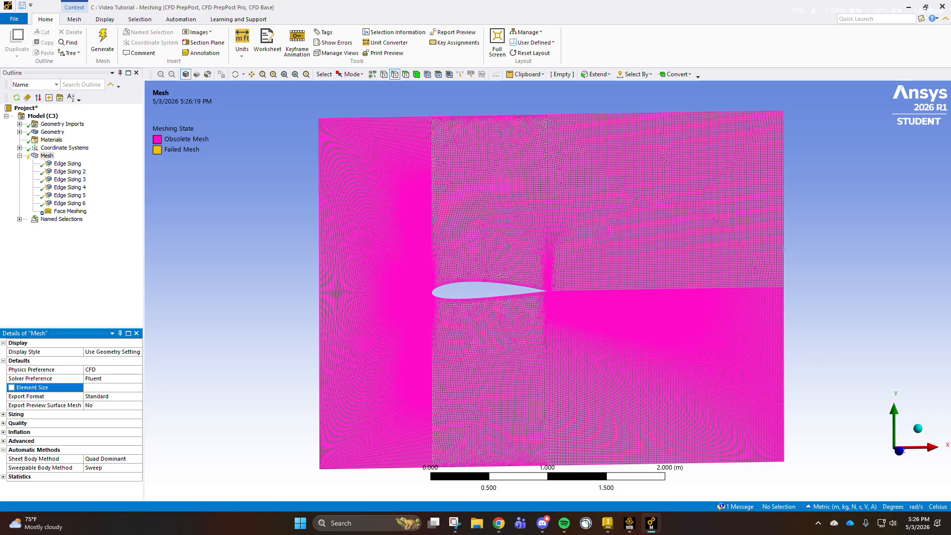
pyautogui.click(100, 46)
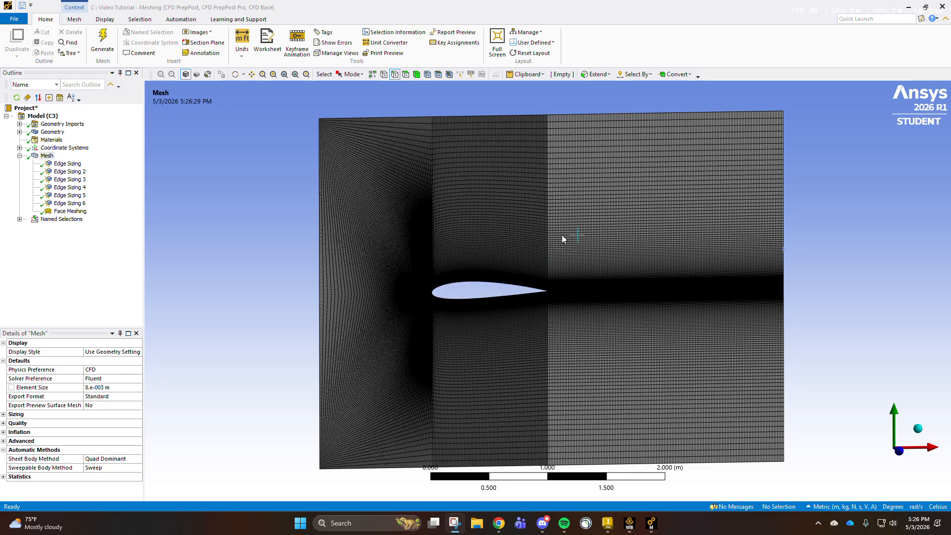
pyautogui.click(104, 44)
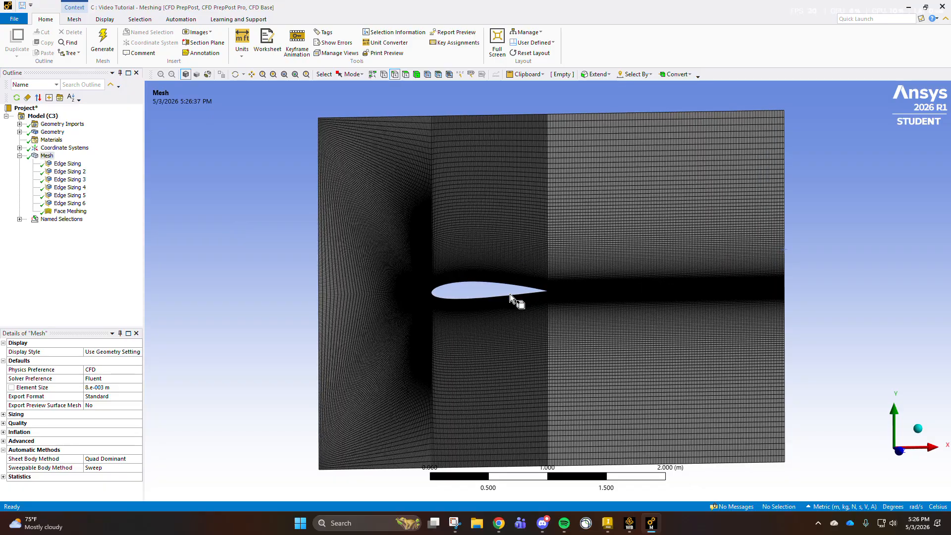
# - Examine the regenerated mesh around the airfoil, especially the elements wrapping its rounded leading edge
pyautogui.scroll(10, 510, 293)
pyautogui.scroll(-6, 510, 293)
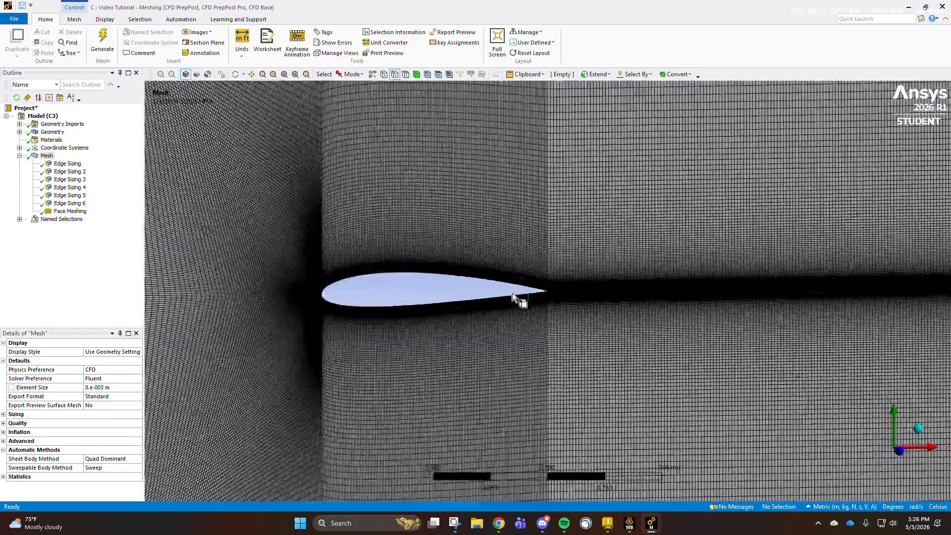
pyautogui.scroll(3, 400, 276)
pyautogui.scroll(-8, 495, 252)
pyautogui.scroll(12, 495, 252)
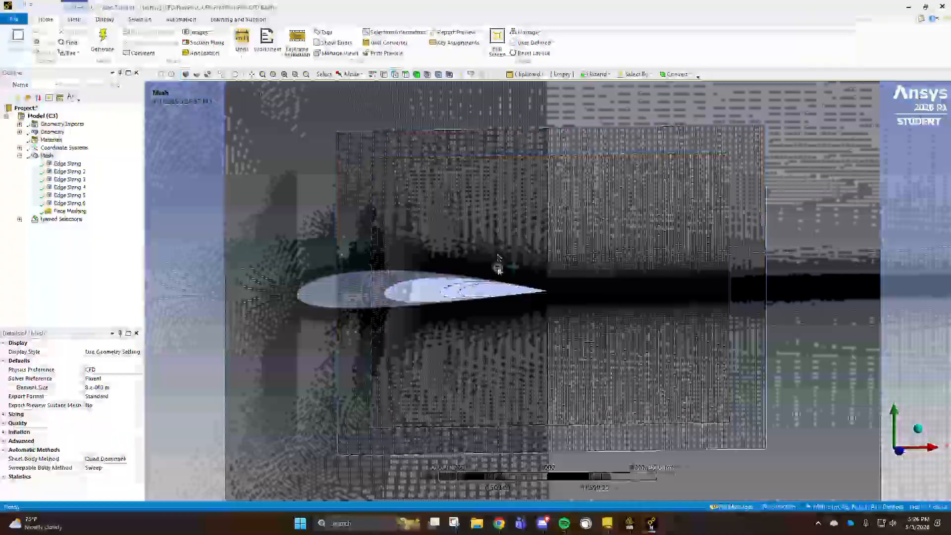
pyautogui.scroll(8, 524, 206)
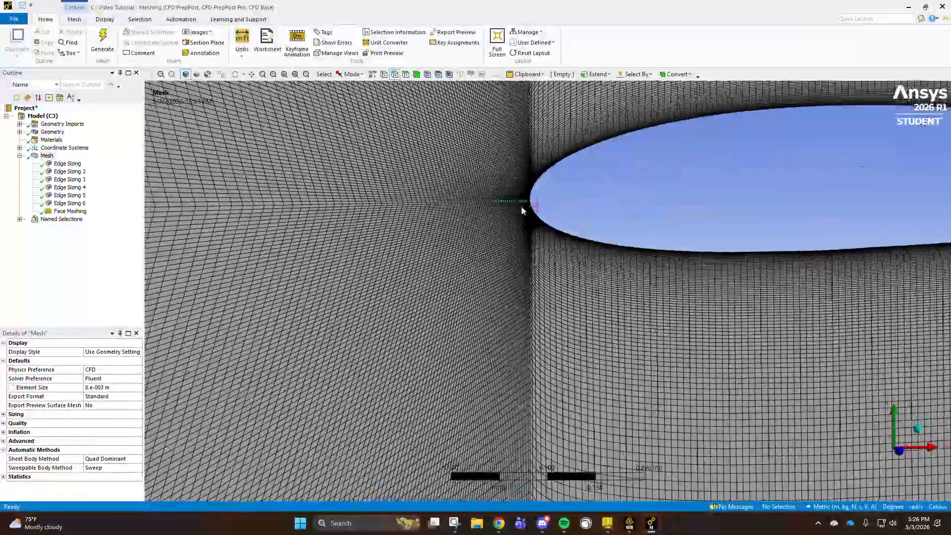
pyautogui.scroll(5, 388, 202)
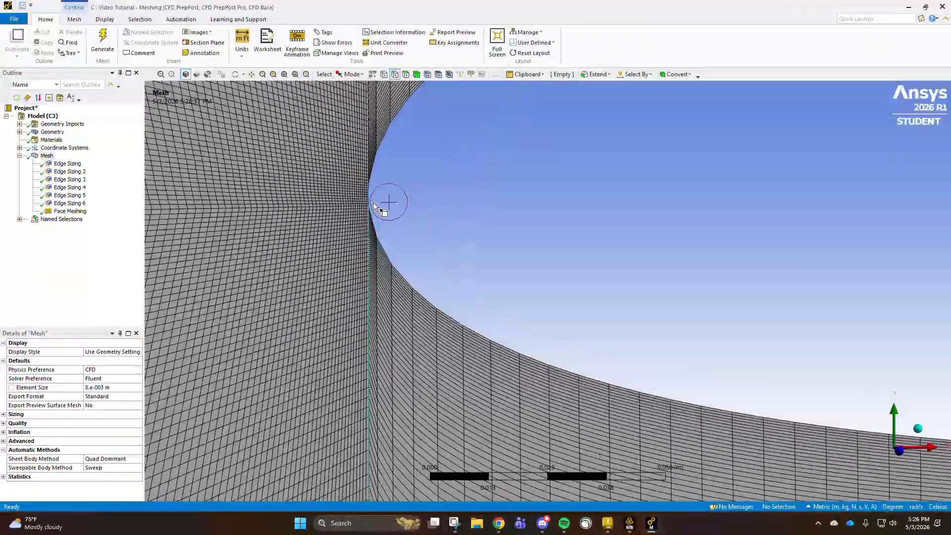
pyautogui.scroll(-3, 219, 168)
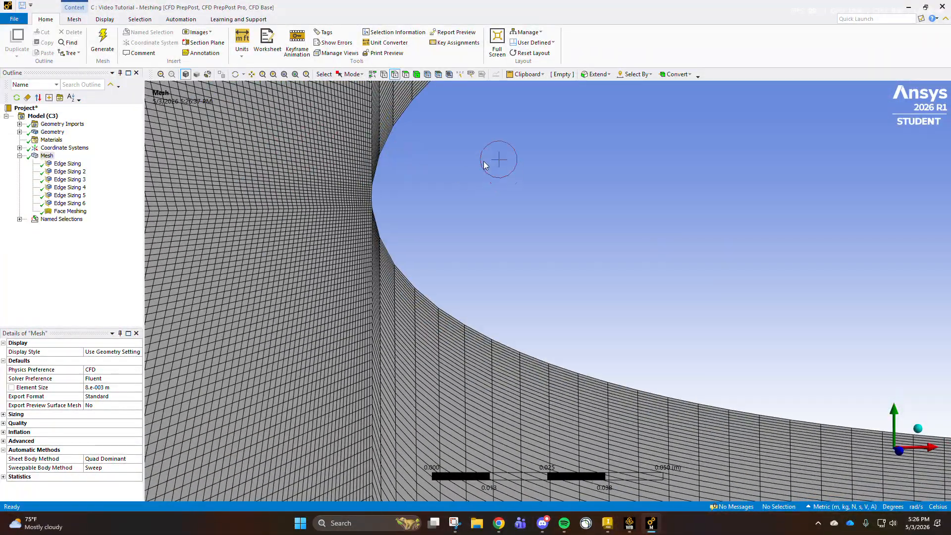
pyautogui.keyDown('ctrl'); pyautogui.moveTo(334, 137); pyautogui.dragTo(338, 258, button='middle'); pyautogui.keyUp('ctrl')
pyautogui.scroll(2, 318, 242)
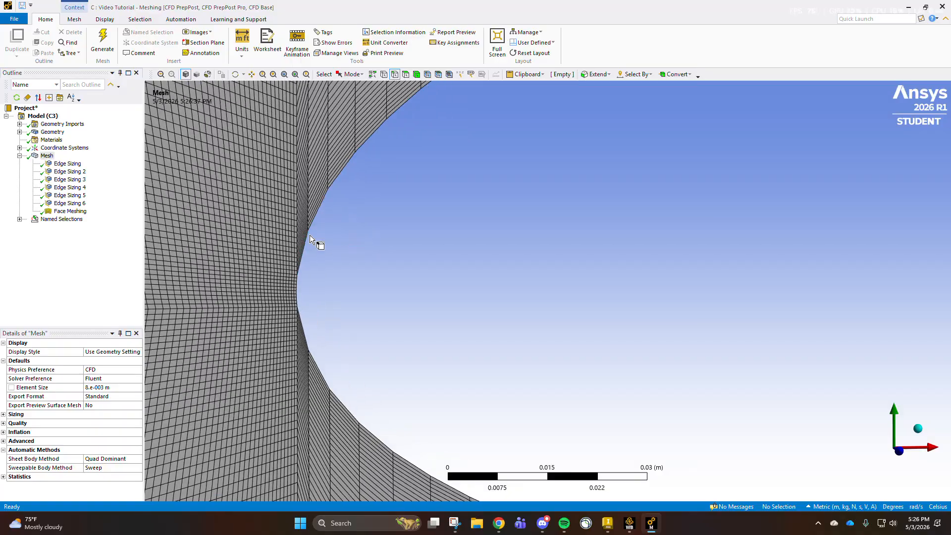
pyautogui.scroll(-1, 330, 285)
pyautogui.scroll(-9, 330, 290)
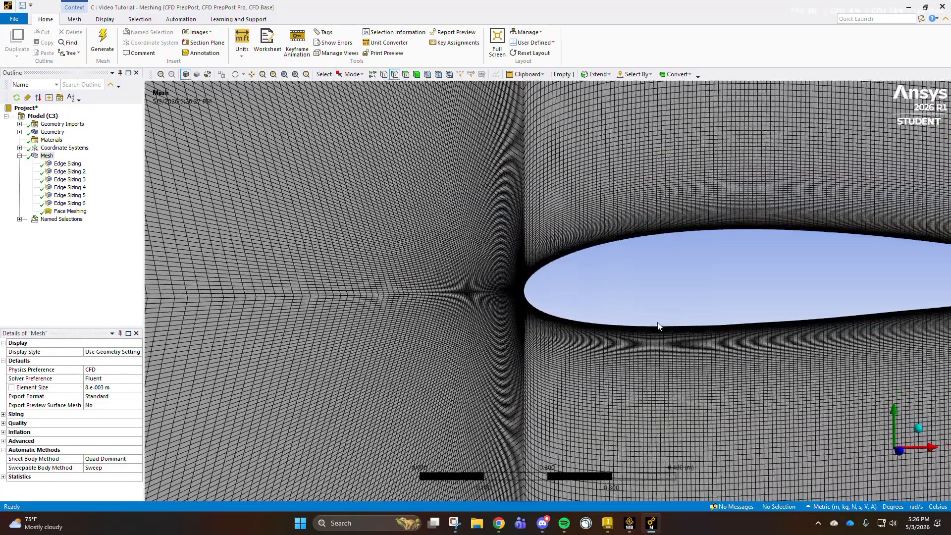
pyautogui.scroll(-7, 643, 336)
pyautogui.scroll(2, 658, 322)
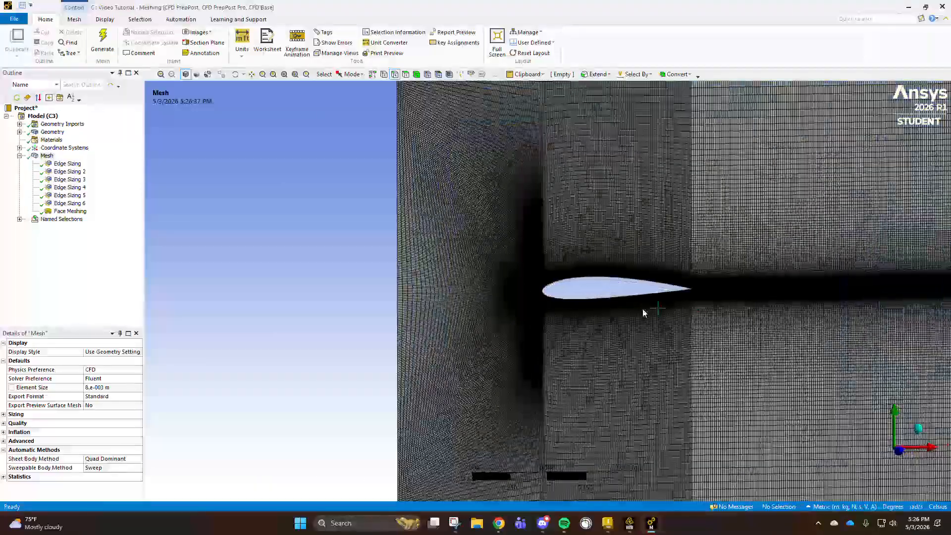
# - Examine the full domain mesh around the airfoil and check its node and element statistics
pyautogui.scroll(-1, 609, 300)
pyautogui.keyDown('ctrl'); pyautogui.moveTo(688, 320); pyautogui.dragTo(542, 310, button='middle'); pyautogui.keyUp('ctrl')
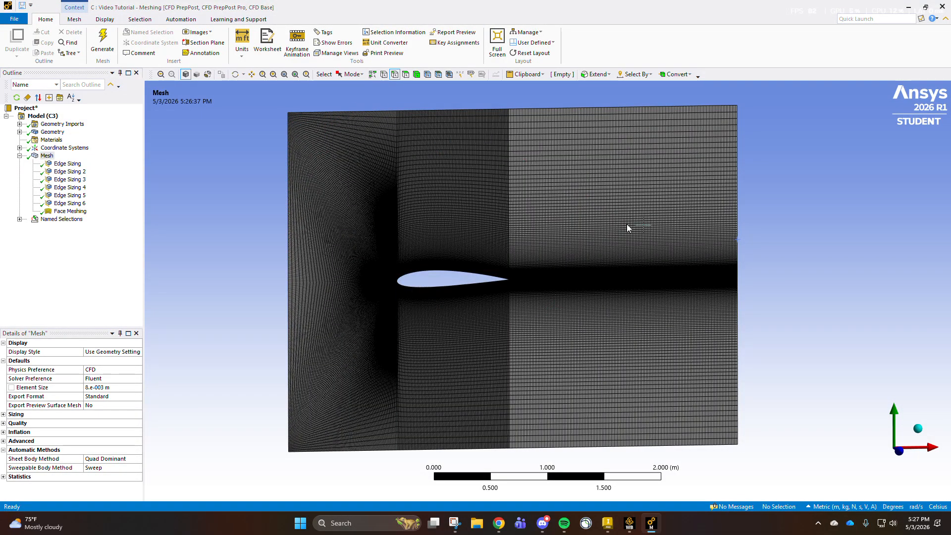
pyautogui.scroll(3, 296, 119)
pyautogui.scroll(-3, 295, 126)
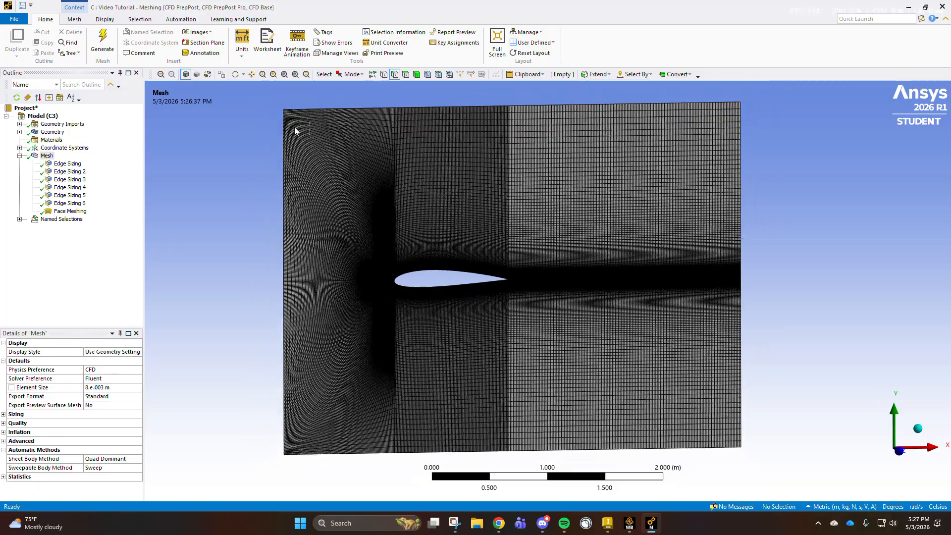
pyautogui.click(4, 476)
pyautogui.scroll(-1, 64, 442)
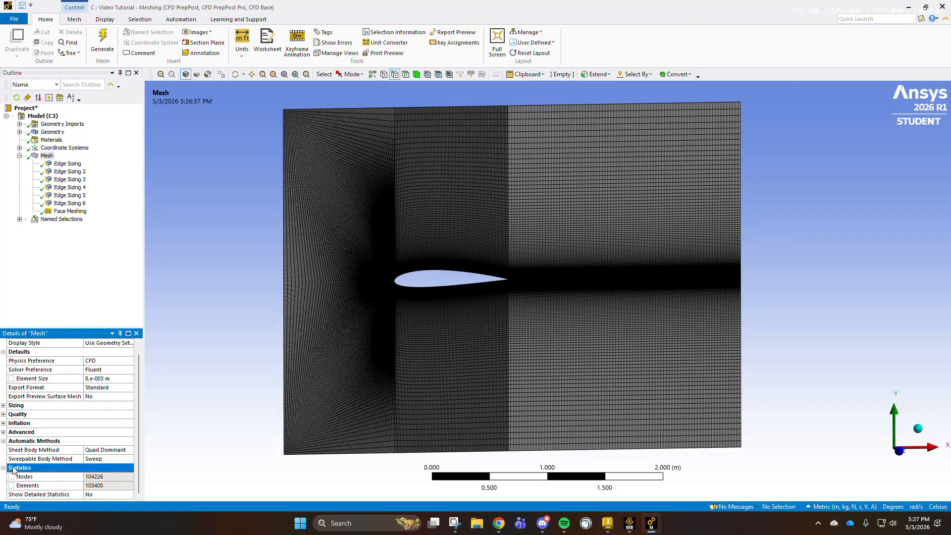
pyautogui.click(3, 441)
pyautogui.click(3, 458)
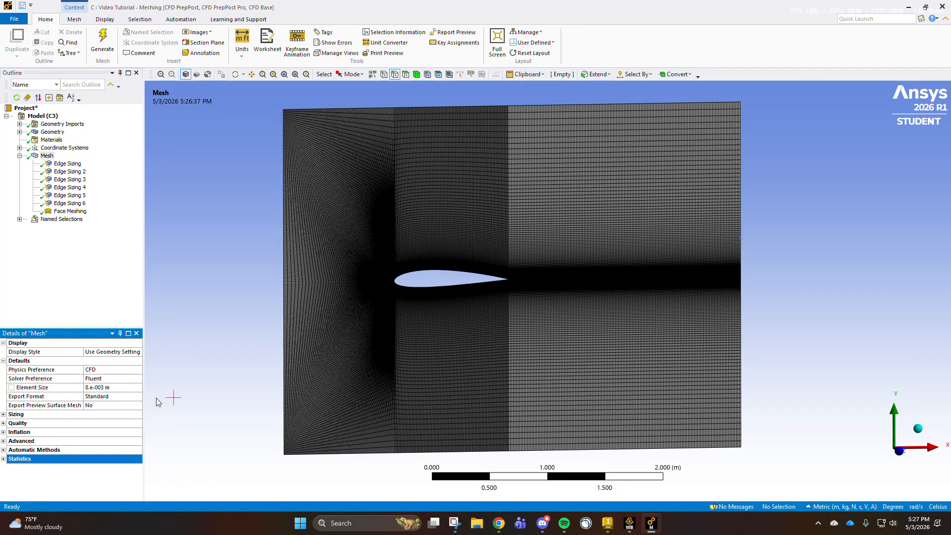
pyautogui.scroll(1, 424, 295)
pyautogui.scroll(-1, 425, 297)
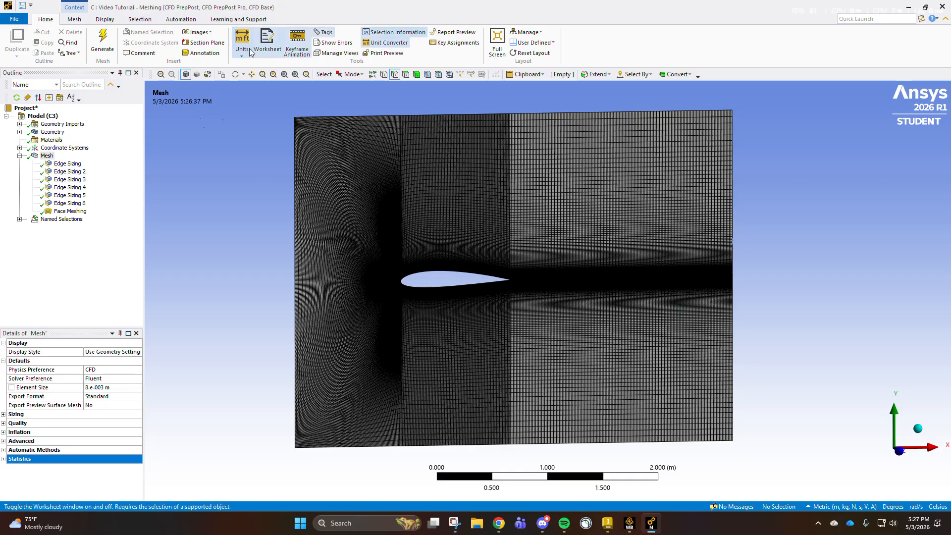
# - Close the meshing editor and update the Mesh cell of the Video Tutorial system in Workbench
pyautogui.click(943, 9)
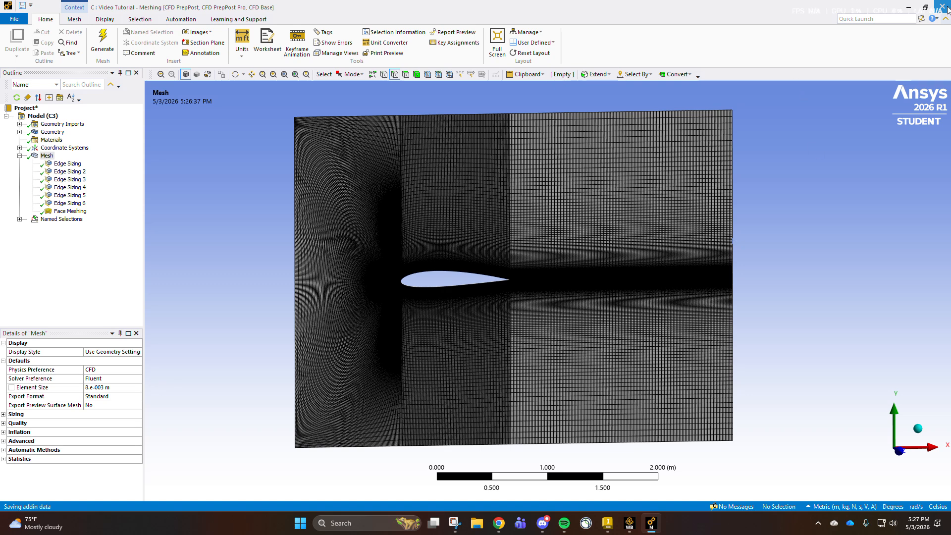
pyautogui.moveTo(501, 528)
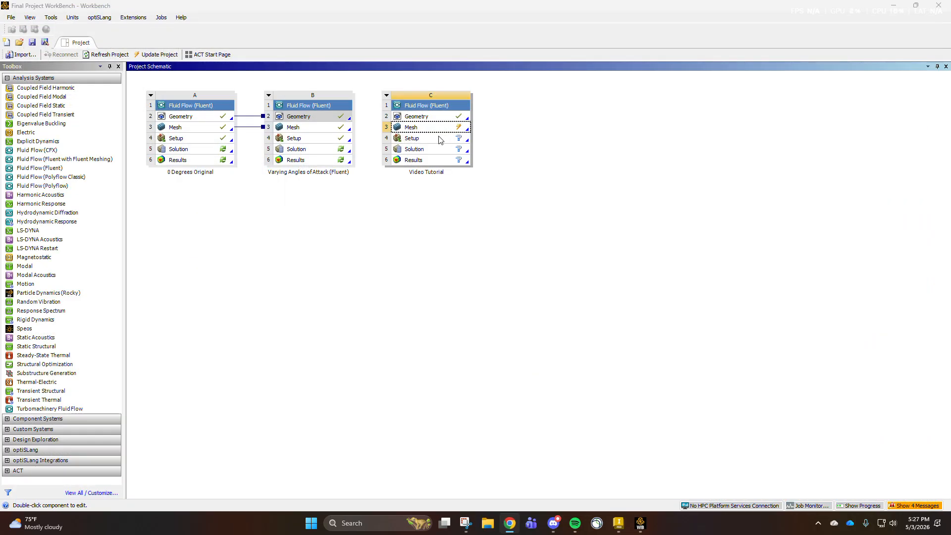
pyautogui.rightClick(439, 128)
pyautogui.click(476, 185)
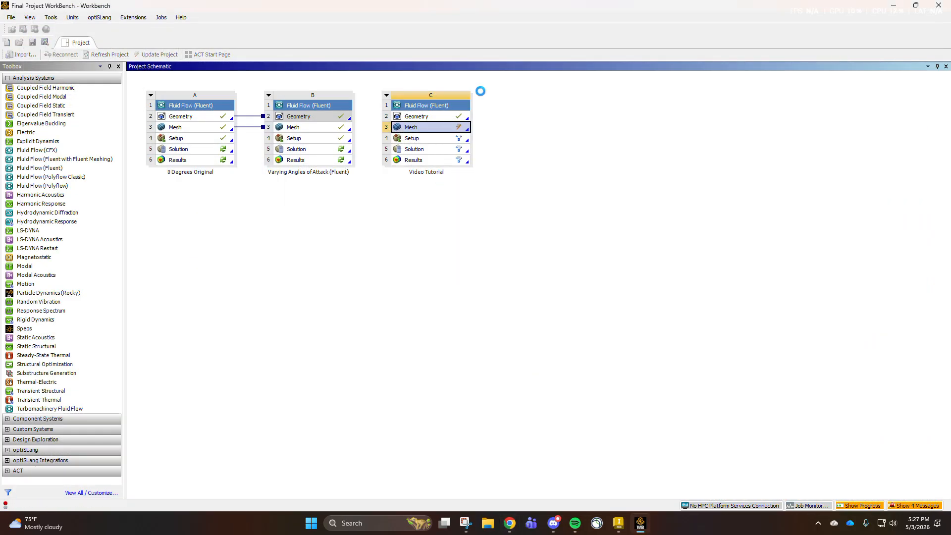
# - Open the Video Tutorial system's Setup in Fluent with 4 solver processes and dismiss the behavioral changes notice
pyautogui.rightClick(432, 138)
pyautogui.click(453, 145)
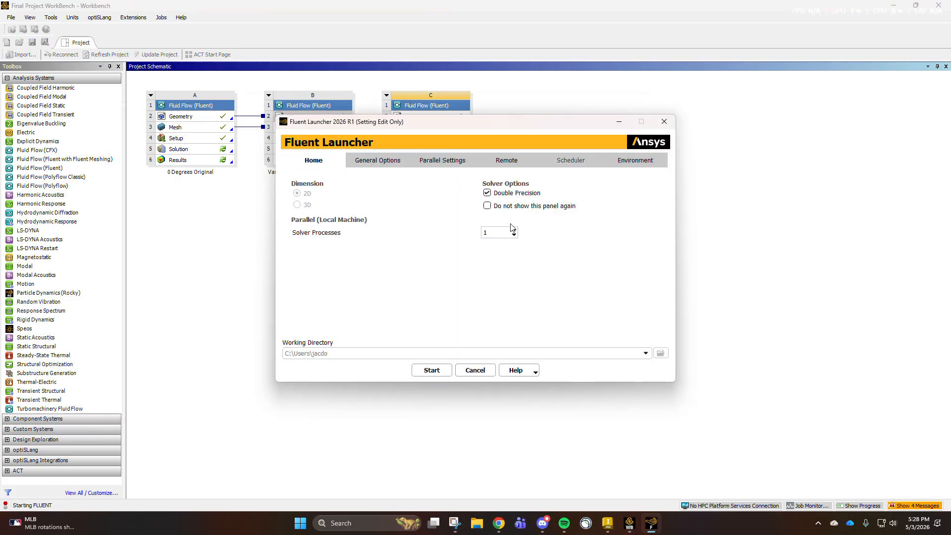
pyautogui.click(514, 229)
pyautogui.click(514, 229)
pyautogui.click(513, 230)
pyautogui.click(431, 370)
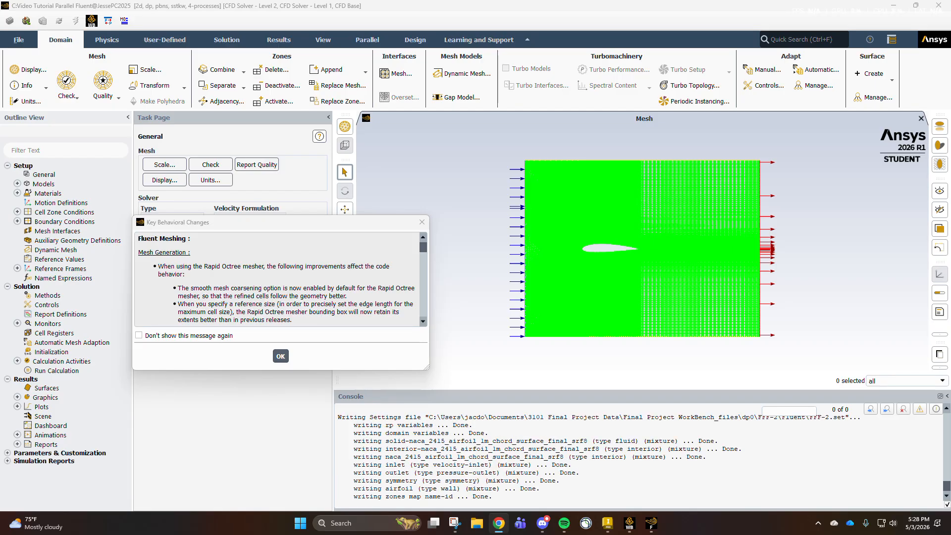
pyautogui.click(280, 356)
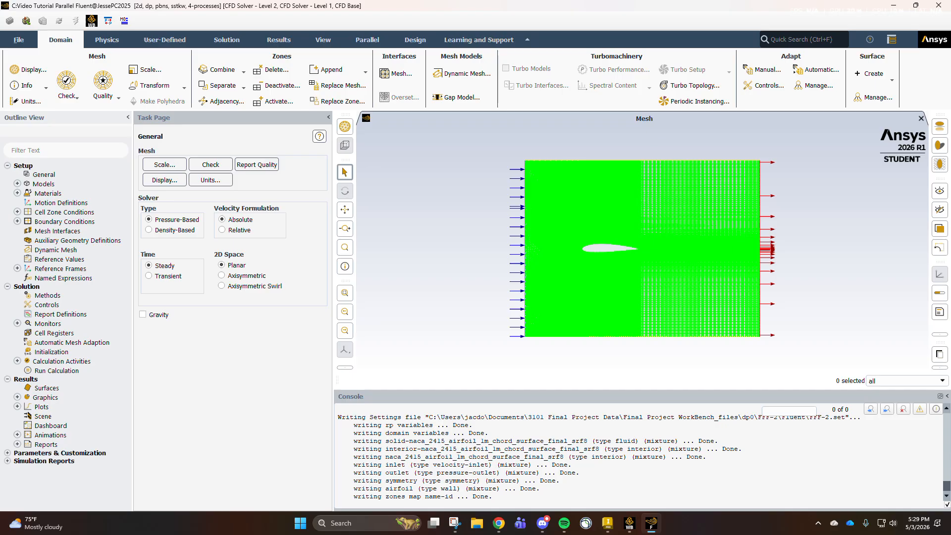
# - Set the viscous model to Spalart-Allmaras (1 eqn)
pyautogui.click(17, 184)
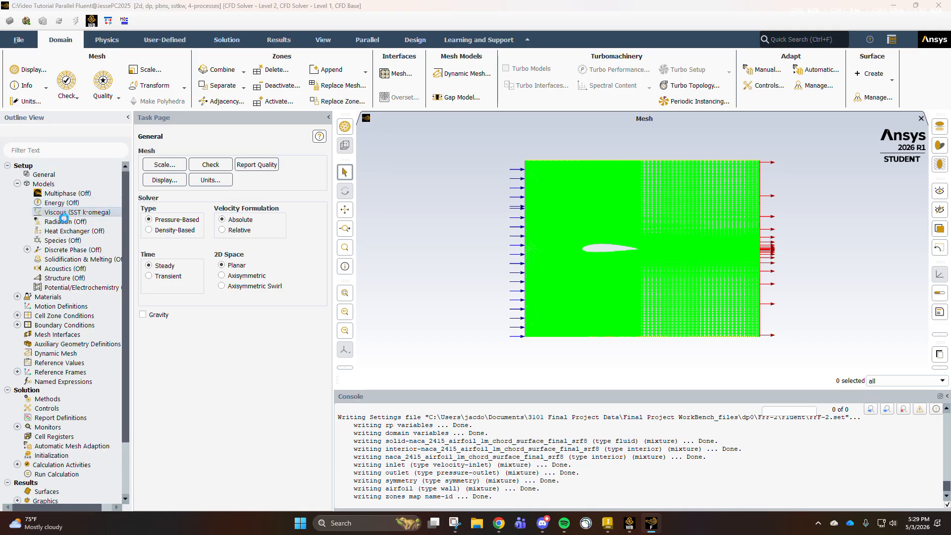
pyautogui.doubleClick(69, 212)
pyautogui.click(370, 144)
pyautogui.click(369, 135)
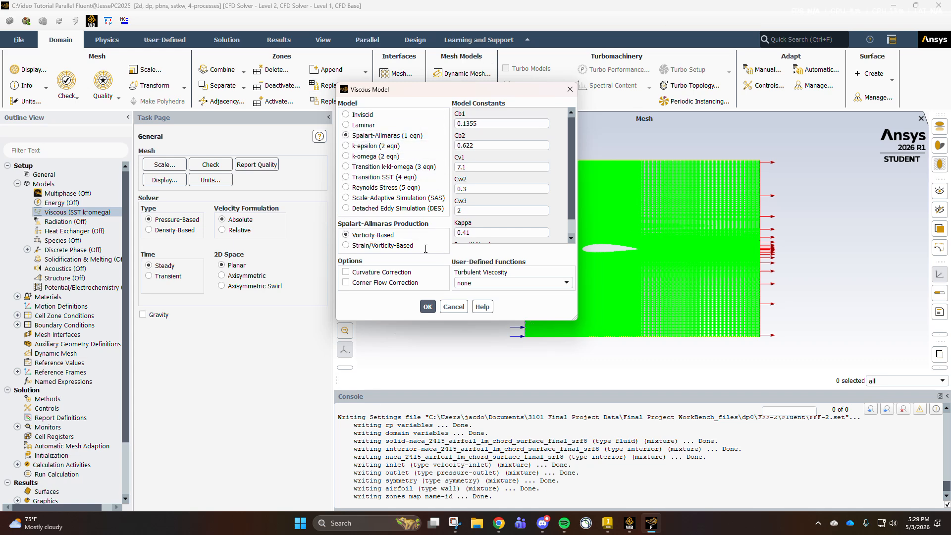
pyautogui.click(427, 306)
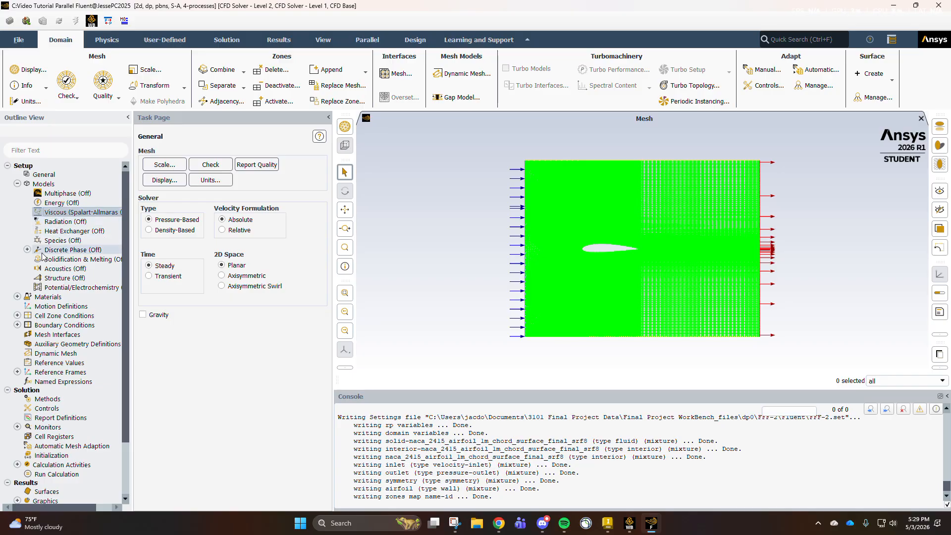
pyautogui.click(18, 183)
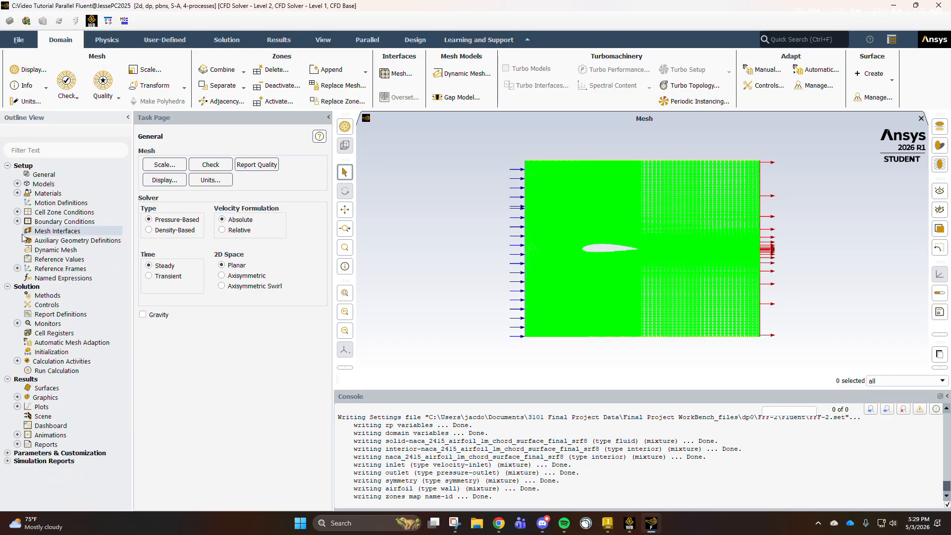
# - Set the fluid material air to a constant density of 1.2 kg/m³ and viscosity of 1.8e-05 kg/(m s)
pyautogui.click(17, 193)
pyautogui.click(27, 203)
pyautogui.doubleClick(50, 212)
pyautogui.write('1.0')
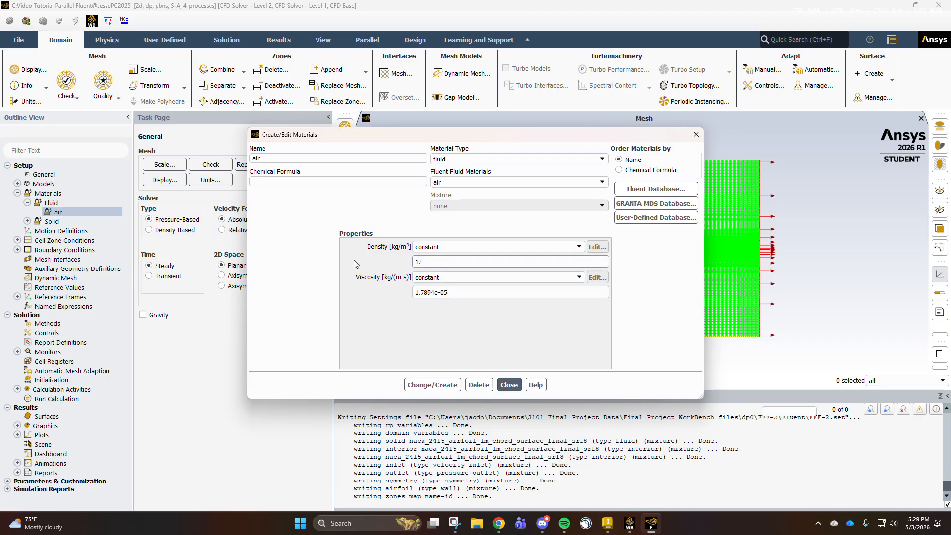
pyautogui.moveTo(465, 294); pyautogui.dragTo(317, 288)
pyautogui.write('1.8e-05')
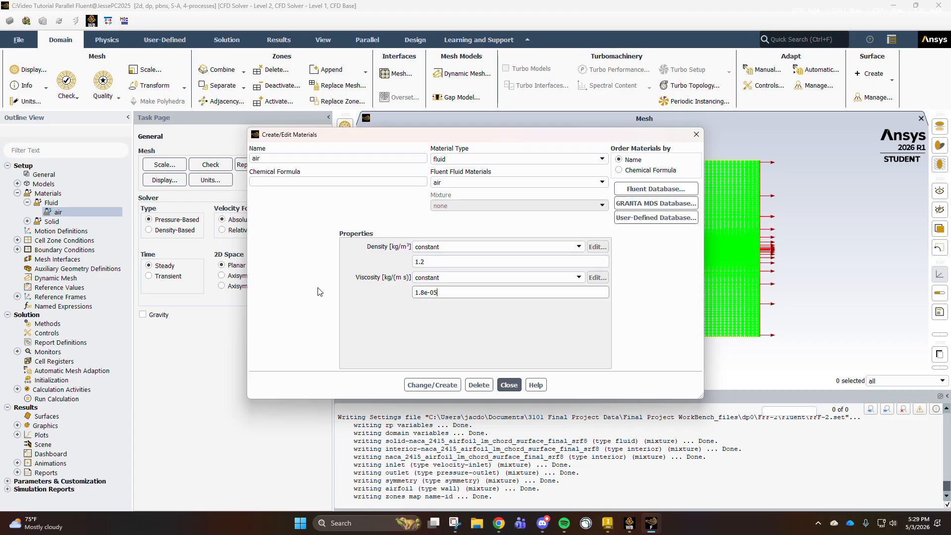
pyautogui.click(451, 388)
pyautogui.click(509, 385)
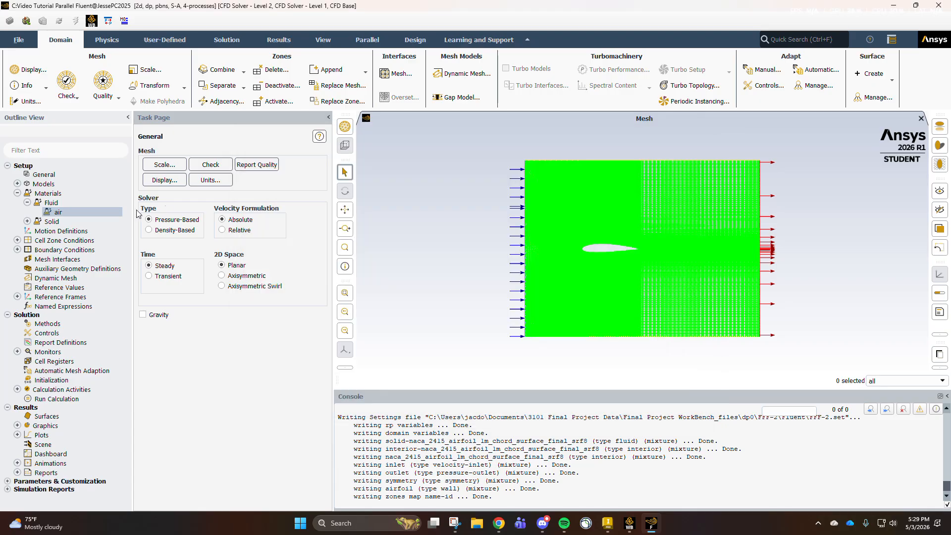
# - Review the viscous model settings and the conditions of the airfoil's fluid cell zone
pyautogui.click(17, 193)
pyautogui.click(18, 184)
pyautogui.doubleClick(68, 213)
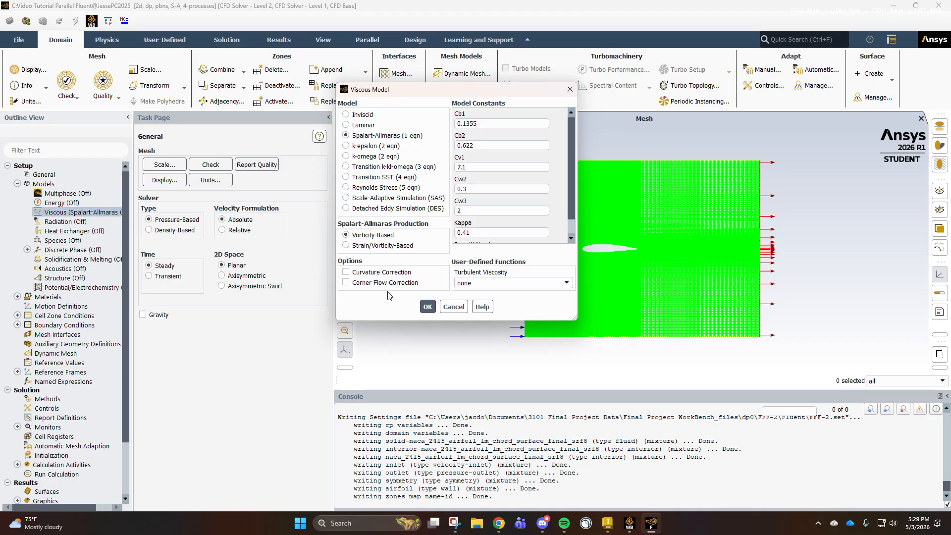
pyautogui.click(453, 307)
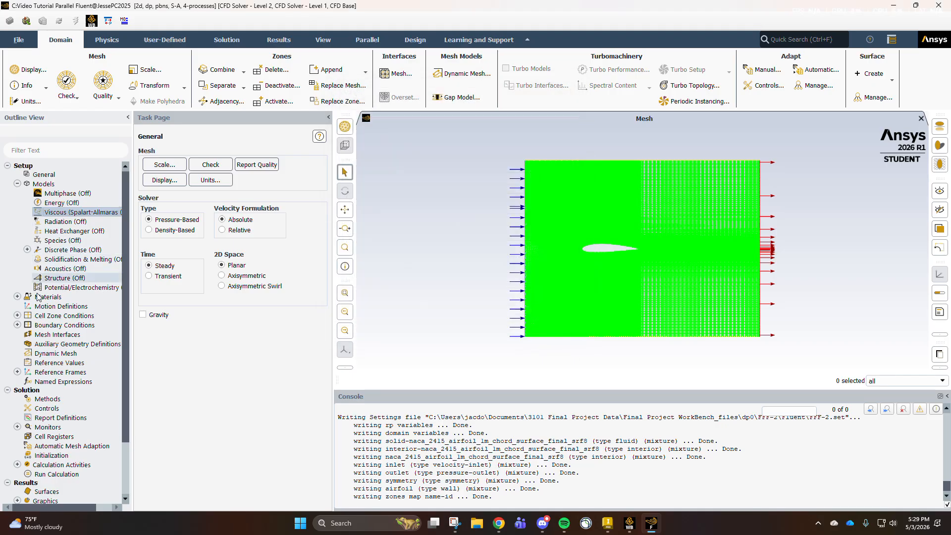
pyautogui.click(17, 184)
pyautogui.click(17, 212)
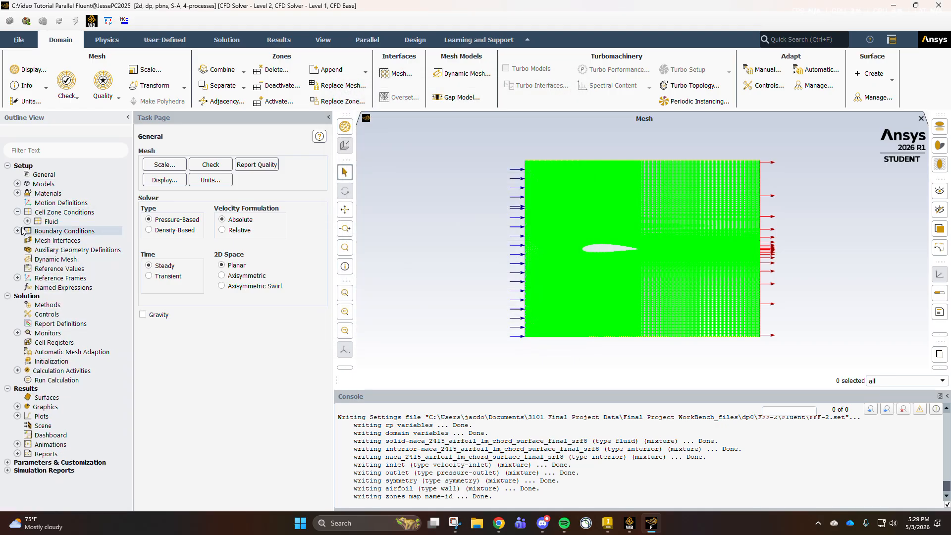
pyautogui.click(27, 221)
pyautogui.click(87, 231)
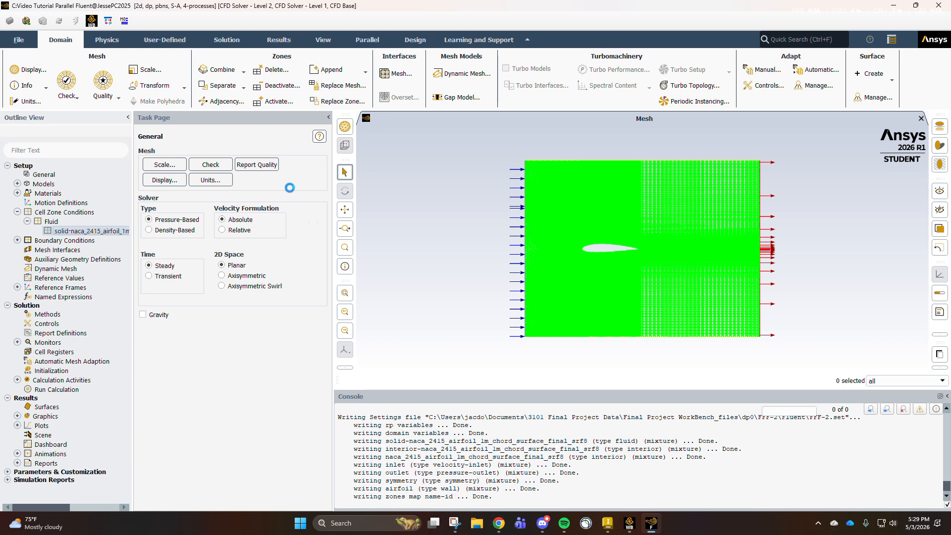
pyautogui.click(376, 365)
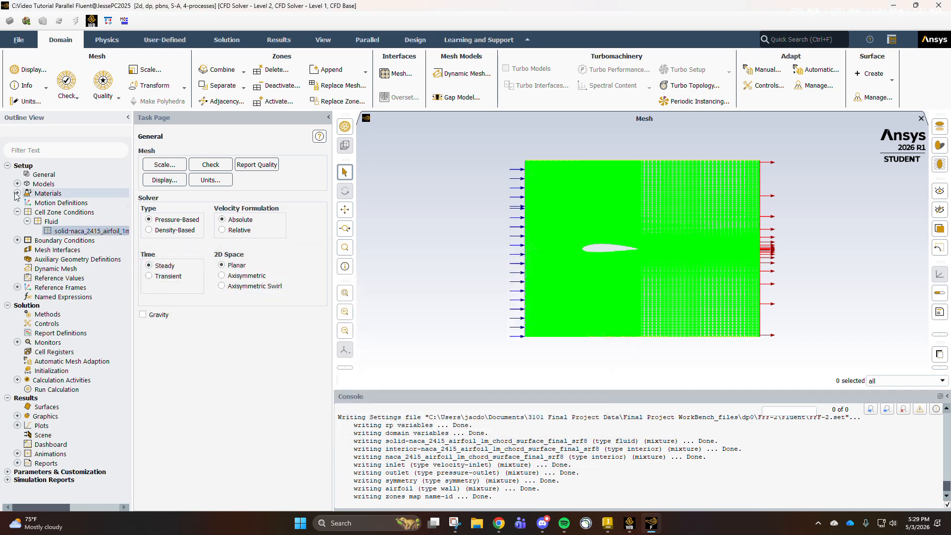
# - Set the velocity magnitude of the inlet boundary condition to 15 m/s
pyautogui.click(17, 212)
pyautogui.click(17, 222)
pyautogui.click(28, 230)
pyautogui.click(77, 240)
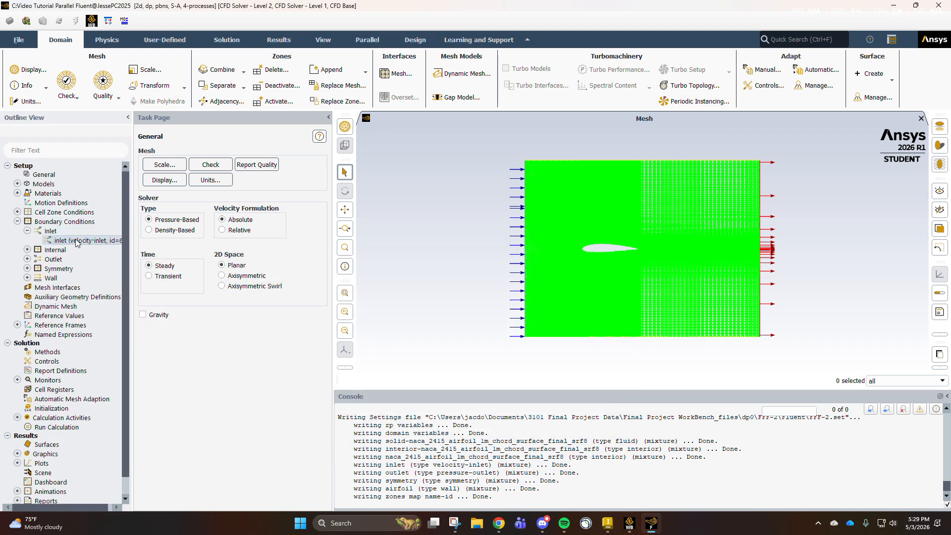
pyautogui.doubleClick(304, 346)
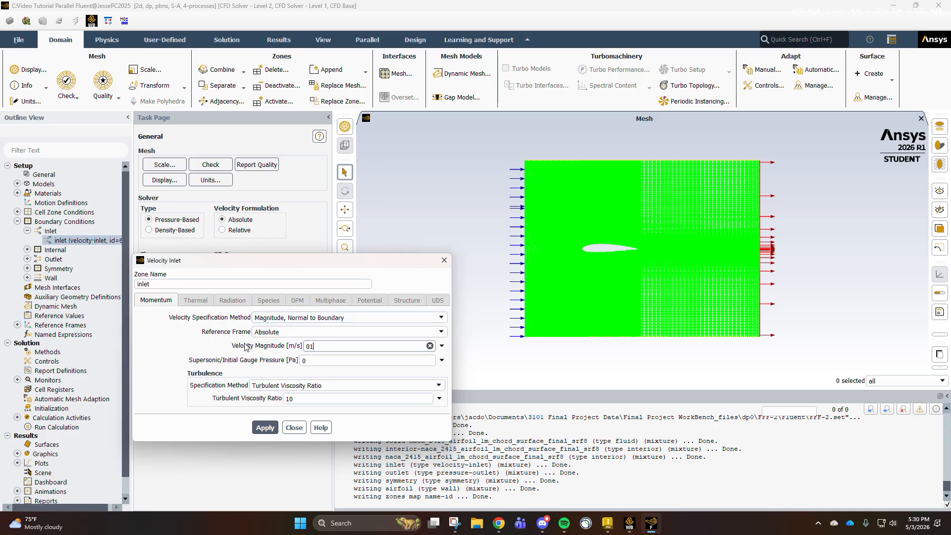
pyautogui.click(187, 331)
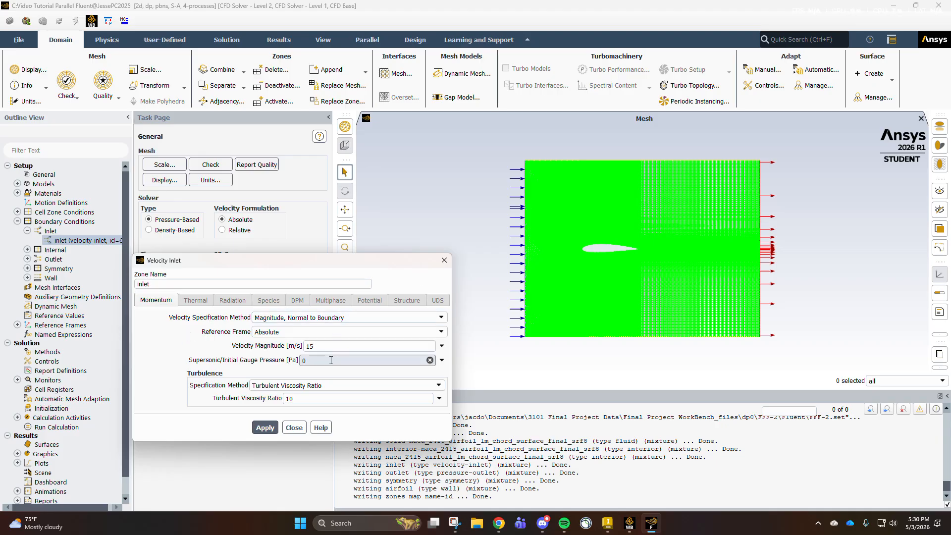
pyautogui.click(274, 426)
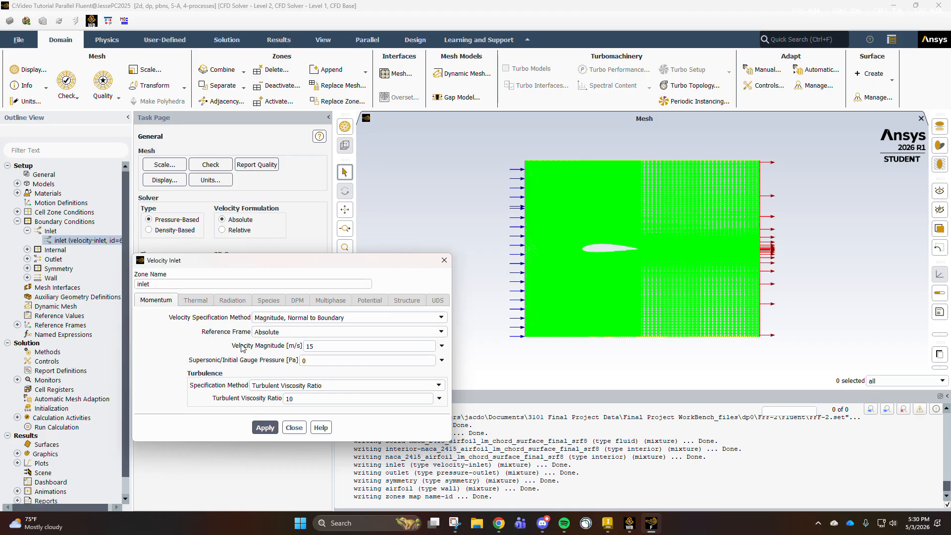
pyautogui.click(286, 428)
# - Review the internal, outlet, symmetry and wall boundary zones and the reference frames
pyautogui.click(27, 231)
pyautogui.click(28, 240)
pyautogui.click(27, 259)
pyautogui.click(28, 278)
pyautogui.click(27, 296)
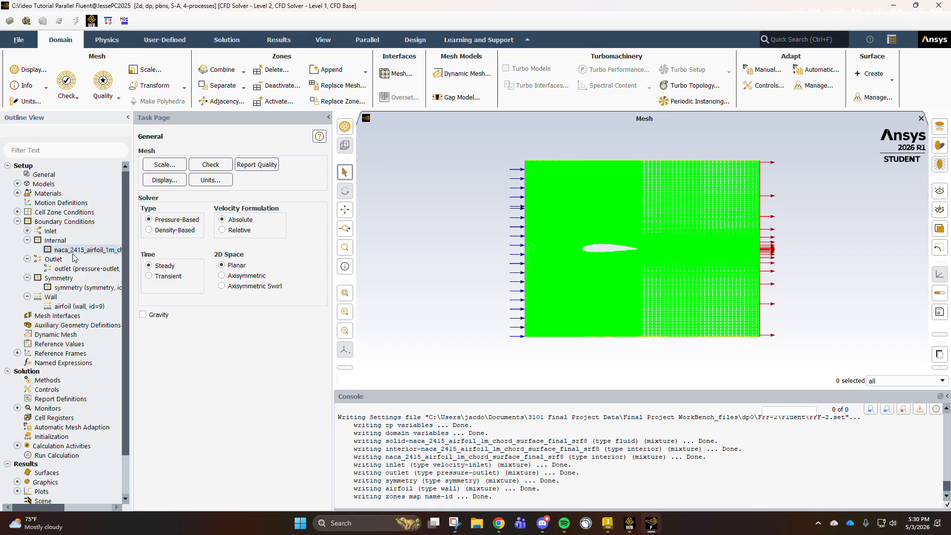
pyautogui.click(17, 222)
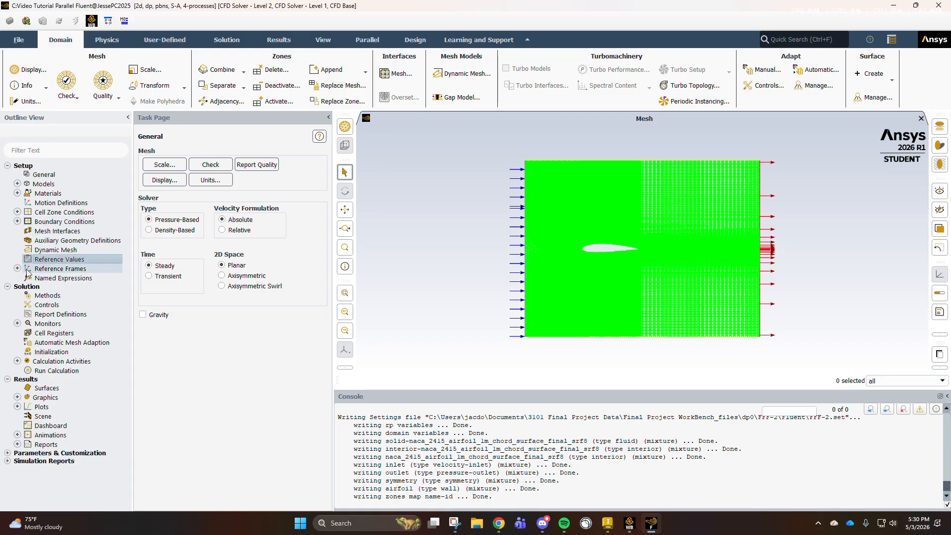
pyautogui.click(17, 268)
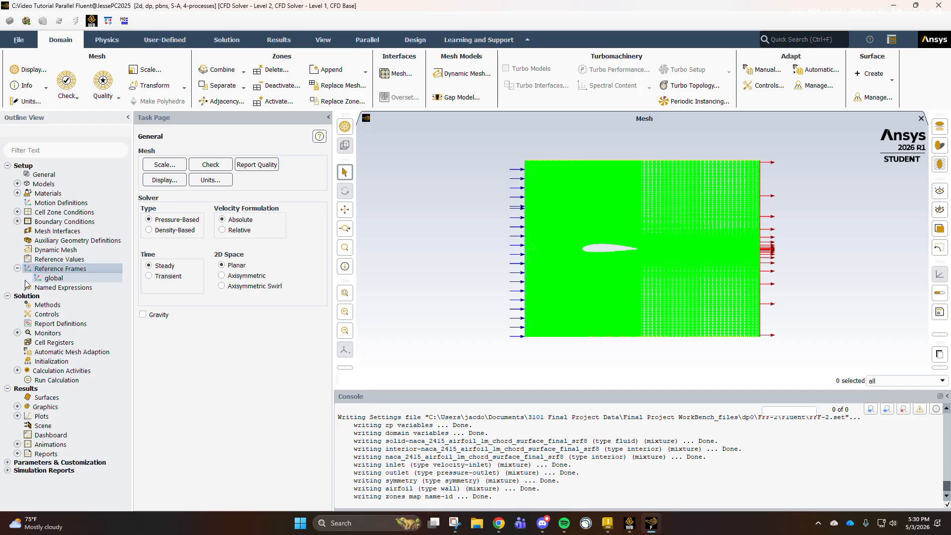
pyautogui.click(18, 268)
# - Create a drag coefficient report definition named drag-coeff for the airfoil zone
pyautogui.doubleClick(43, 316)
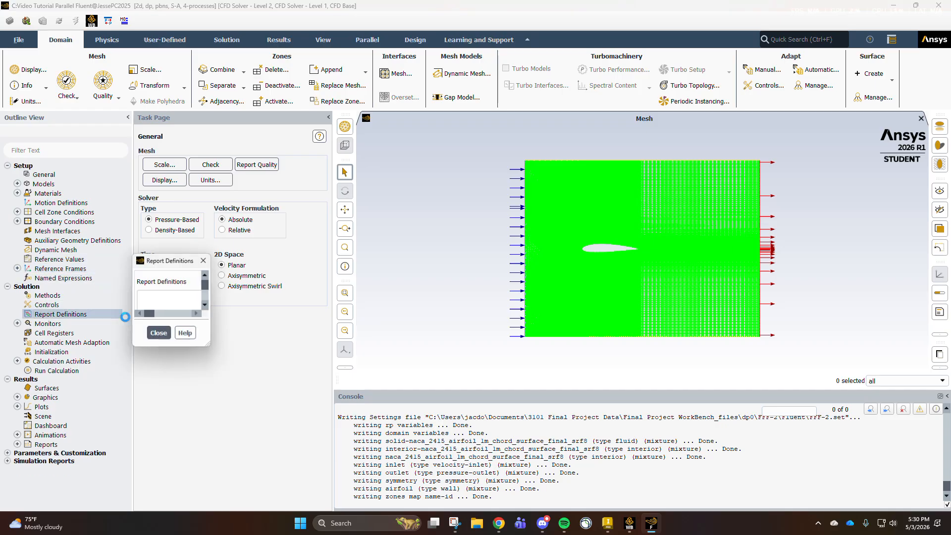
pyautogui.click(341, 244)
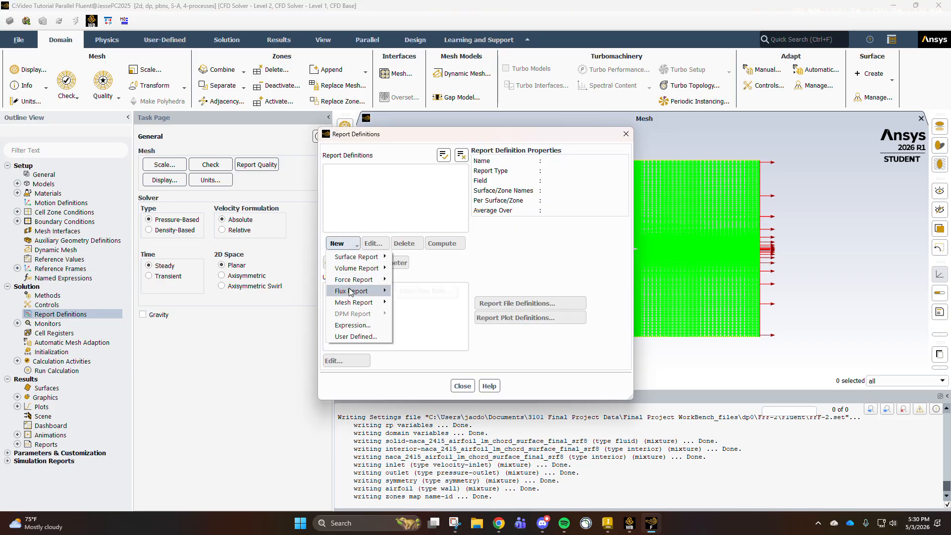
pyautogui.moveTo(355, 281)
pyautogui.click(411, 282)
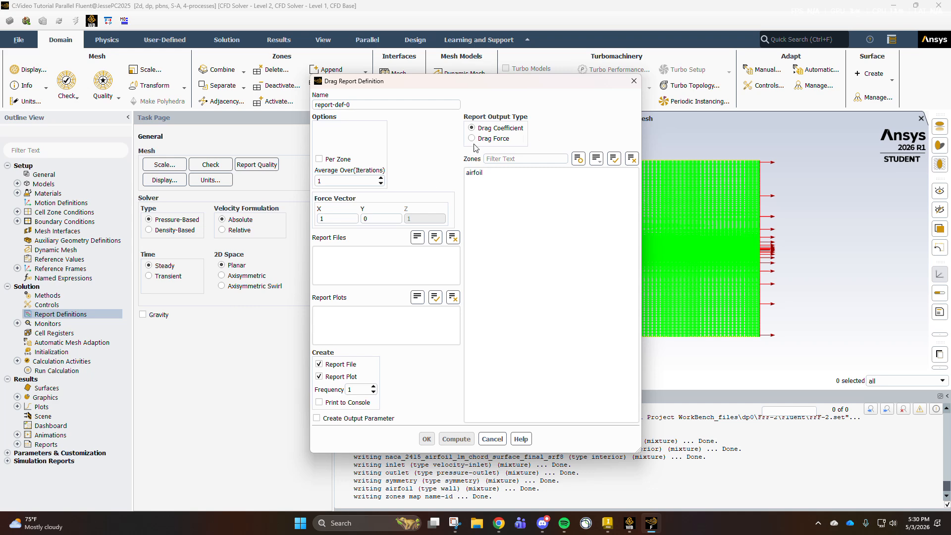
pyautogui.click(360, 105)
pyautogui.hotkey('ctrl', 'a')
pyautogui.write('da')
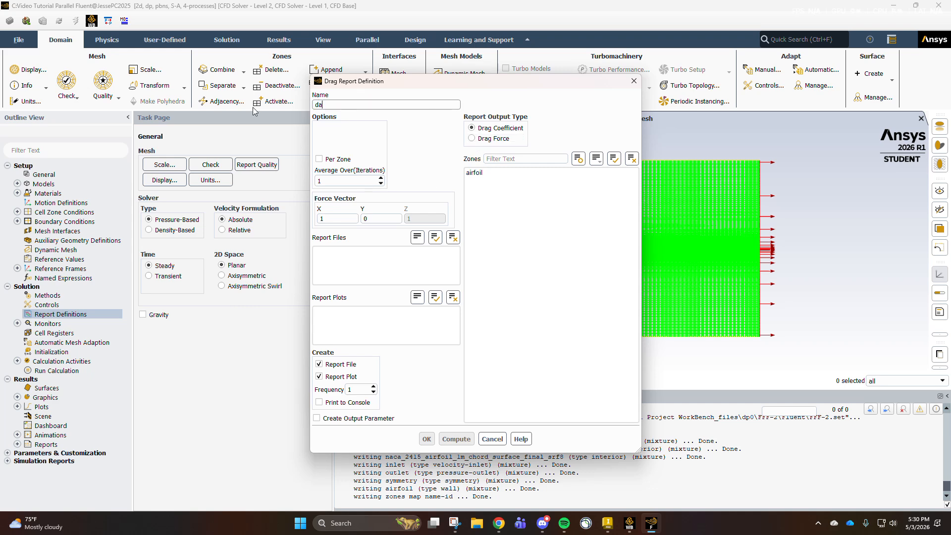
pyautogui.write('ag-coeff')
pyautogui.click(474, 172)
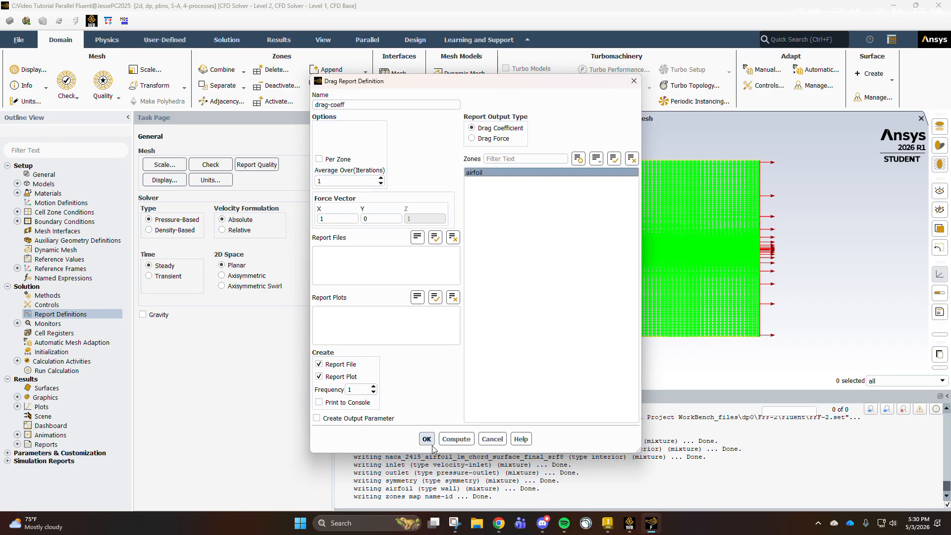
pyautogui.click(426, 439)
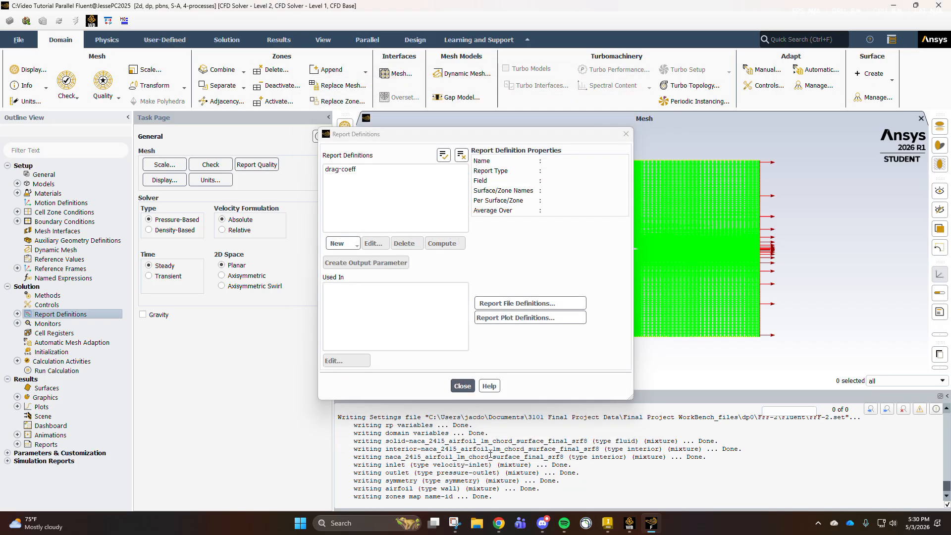
pyautogui.click(463, 386)
# - Create a lift coefficient report definition named lift-coeff for the airfoil zone
pyautogui.click(19, 313)
pyautogui.doubleClick(42, 315)
pyautogui.click(337, 243)
pyautogui.moveTo(363, 278)
pyautogui.click(413, 288)
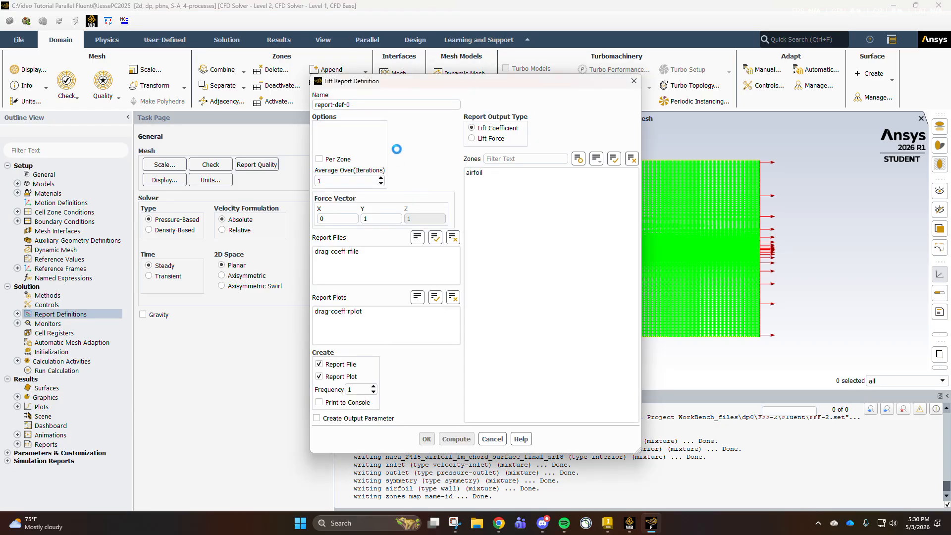
pyautogui.write('lift-coeff')
pyautogui.click(488, 173)
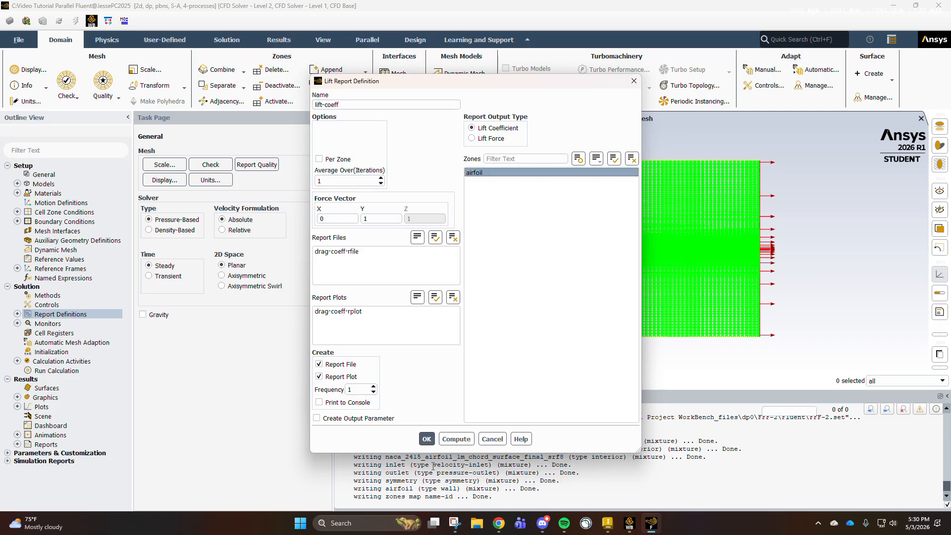
pyautogui.click(426, 439)
pyautogui.click(461, 385)
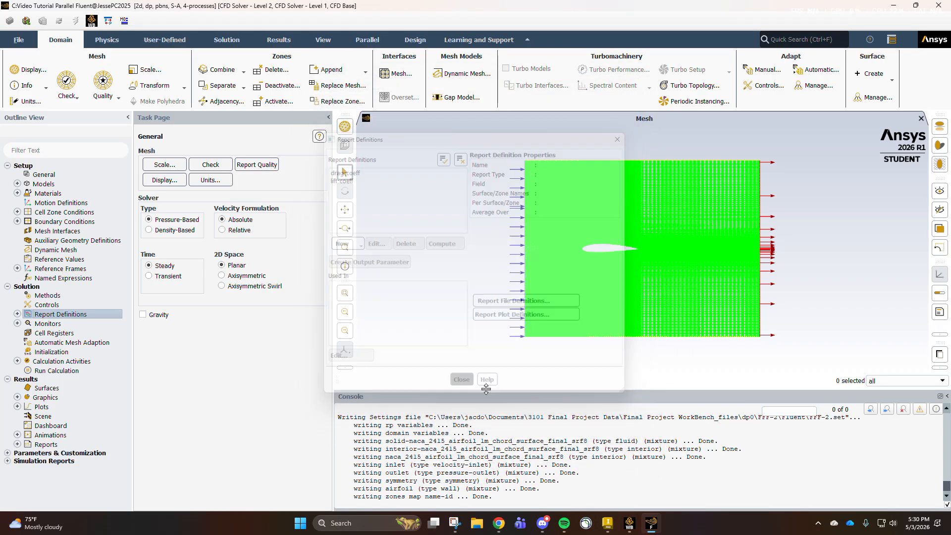
pyautogui.click(17, 314)
pyautogui.click(17, 314)
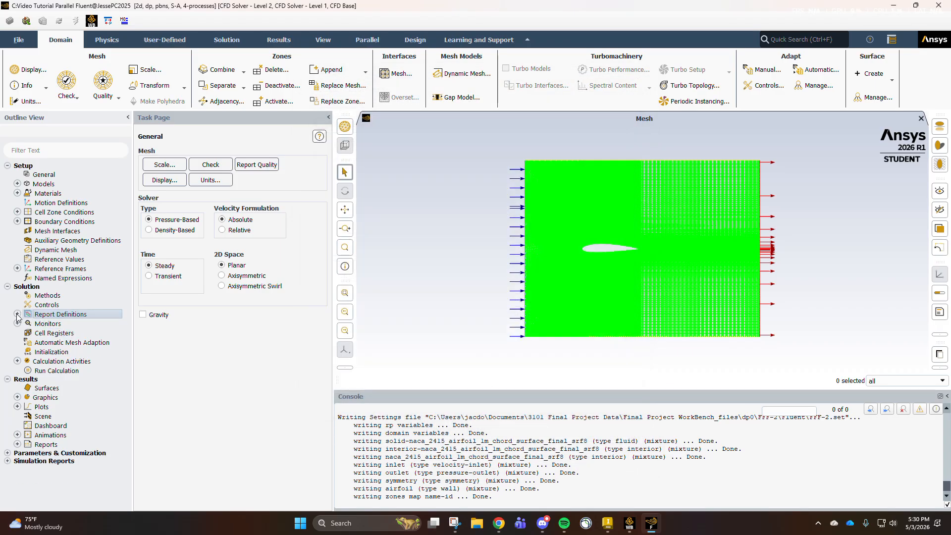
# - Set the absolute convergence criteria of all four residual equations to 1e-6
pyautogui.click(18, 324)
pyautogui.doubleClick(43, 332)
pyautogui.doubleClick(396, 300)
pyautogui.write('1e-6')
pyautogui.click(384, 363)
pyautogui.tripleClick(397, 299)
pyautogui.hotkey('ctrl', 'c')
pyautogui.doubleClick(398, 313)
pyautogui.hotkey('ctrl', 'v')
pyautogui.doubleClick(399, 326)
pyautogui.hotkey('ctrl', 'v')
pyautogui.doubleClick(411, 341)
pyautogui.hotkey('ctrl', 'v')
pyautogui.click(370, 371)
pyautogui.click(248, 437)
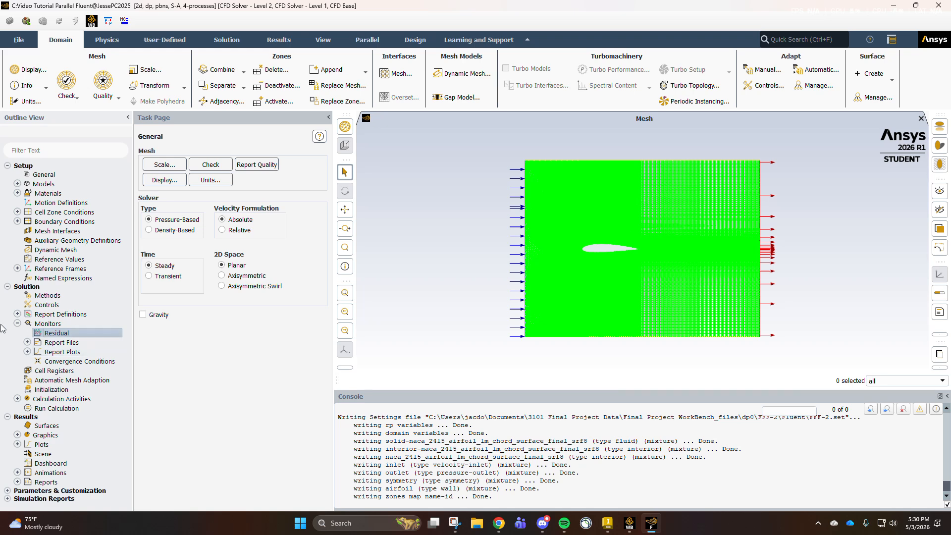
pyautogui.click(17, 323)
# - Initialize the solution with hybrid initialization and start the calculation with 1000 iterations
pyautogui.click(46, 353)
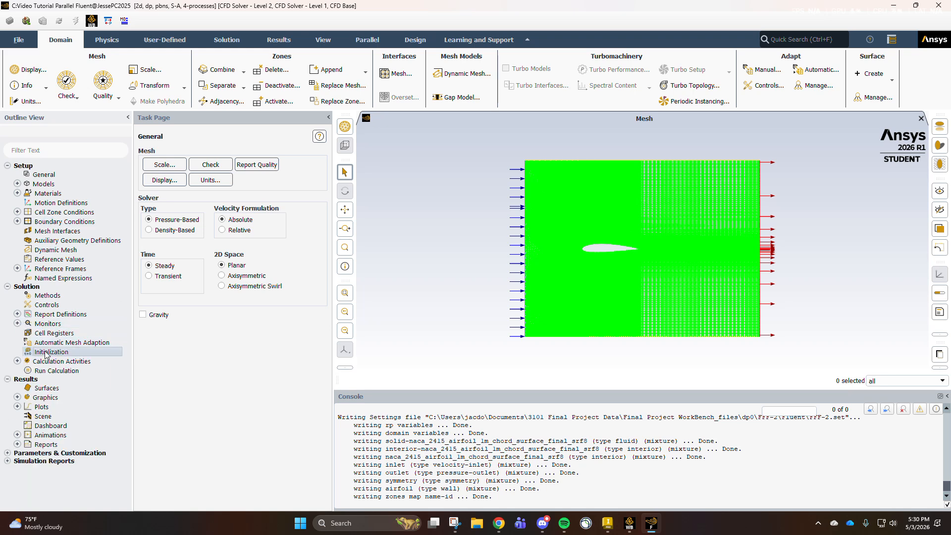
pyautogui.click(206, 193)
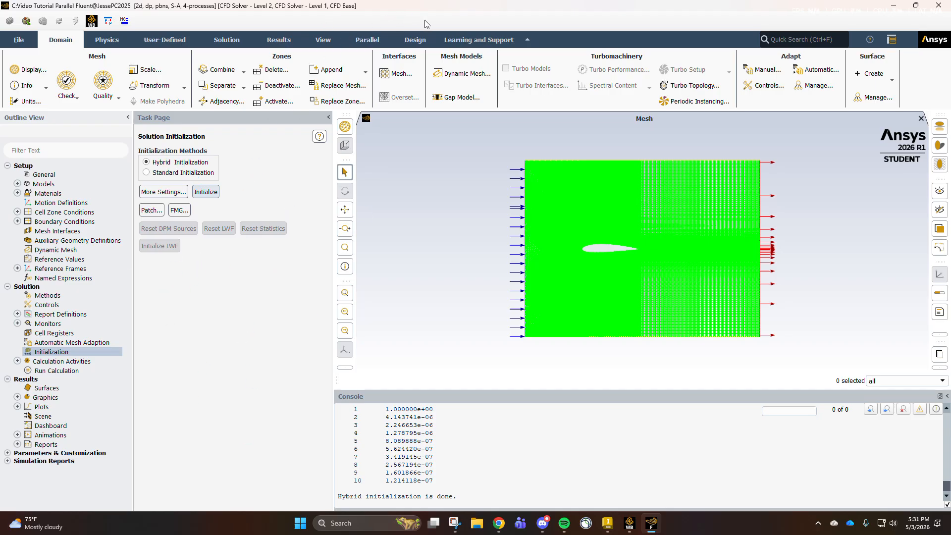
pyautogui.click(56, 370)
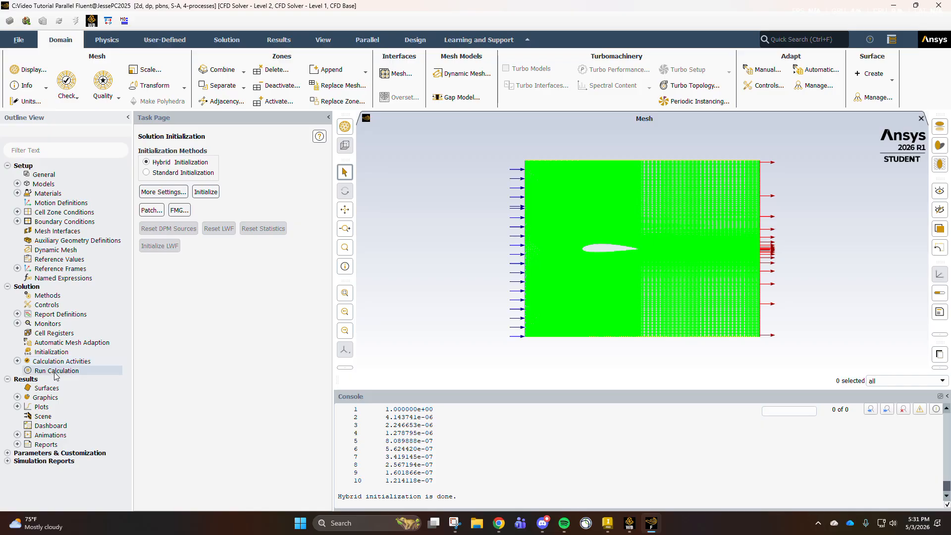
pyautogui.doubleClick(163, 268)
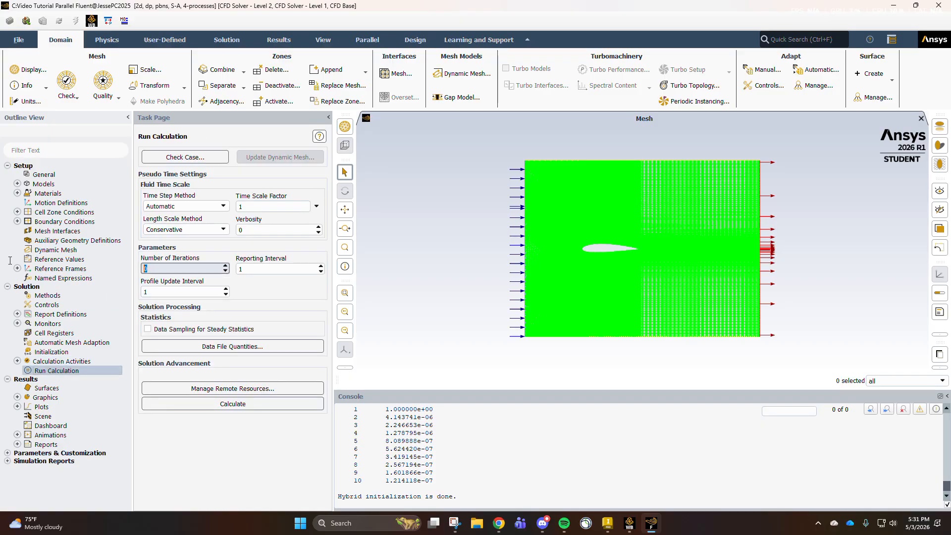
pyautogui.write('1000')
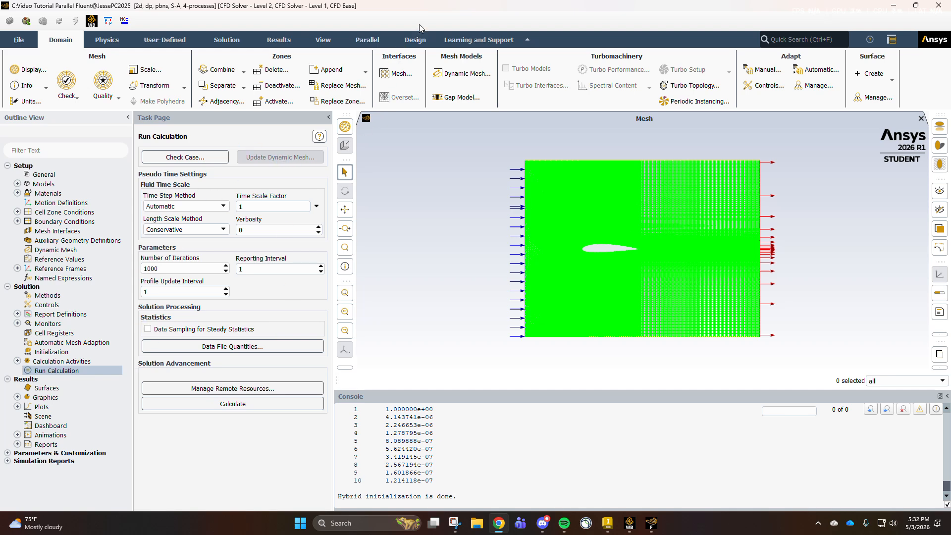
pyautogui.click(402, 267)
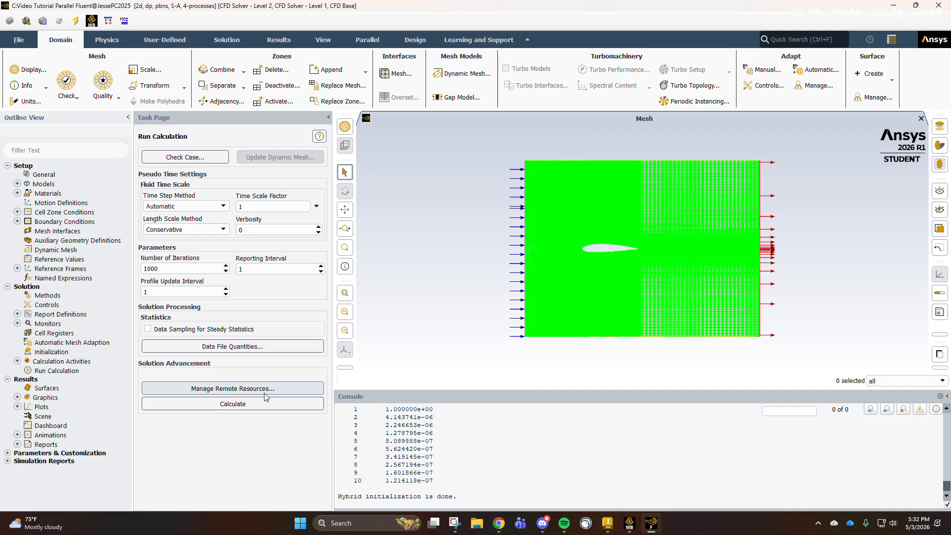
pyautogui.click(253, 404)
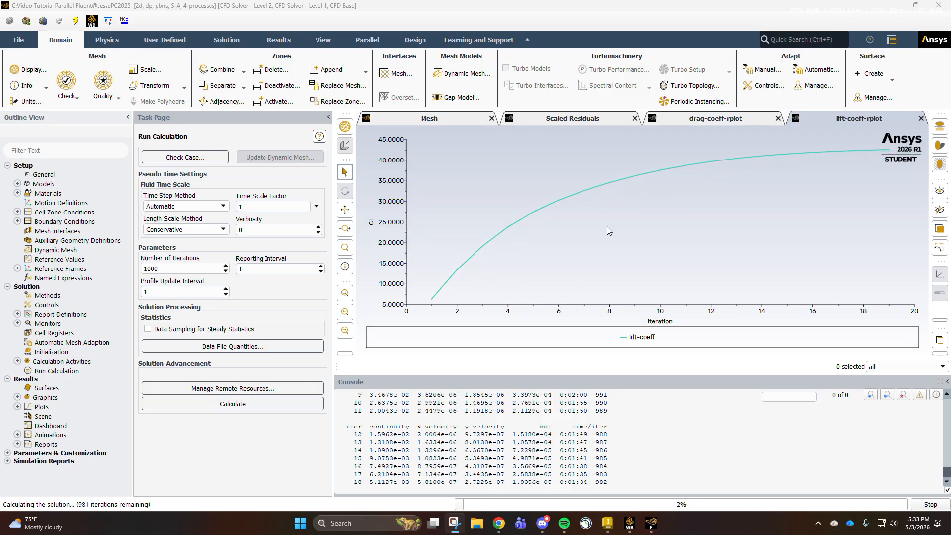
# - Examine the scaled residuals and the drag and lift coefficient plots of the calculation
pyautogui.click(554, 120)
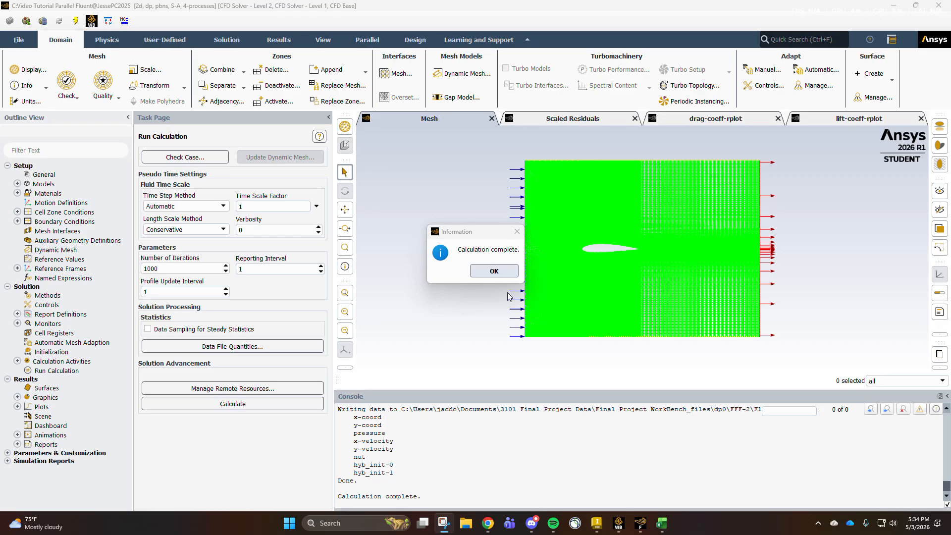
pyautogui.click(495, 272)
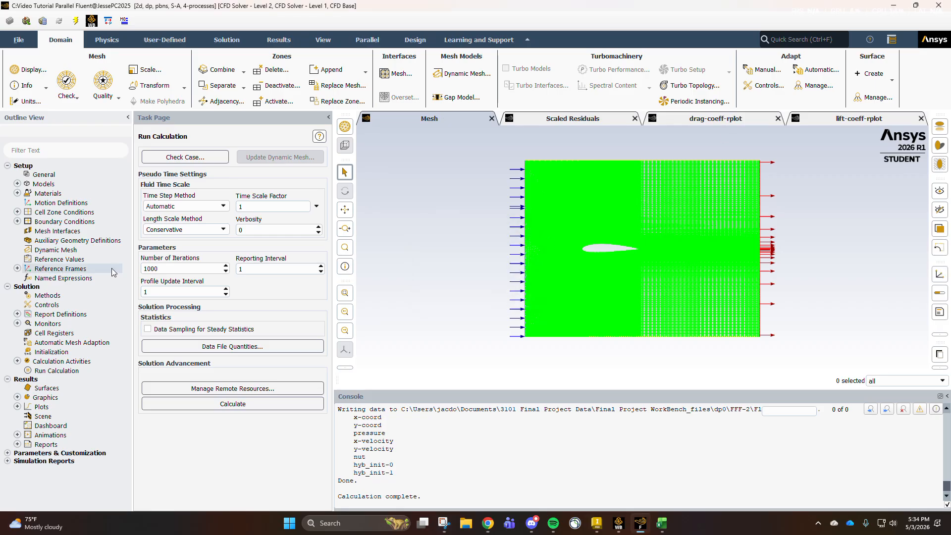
pyautogui.click(708, 119)
pyautogui.click(839, 118)
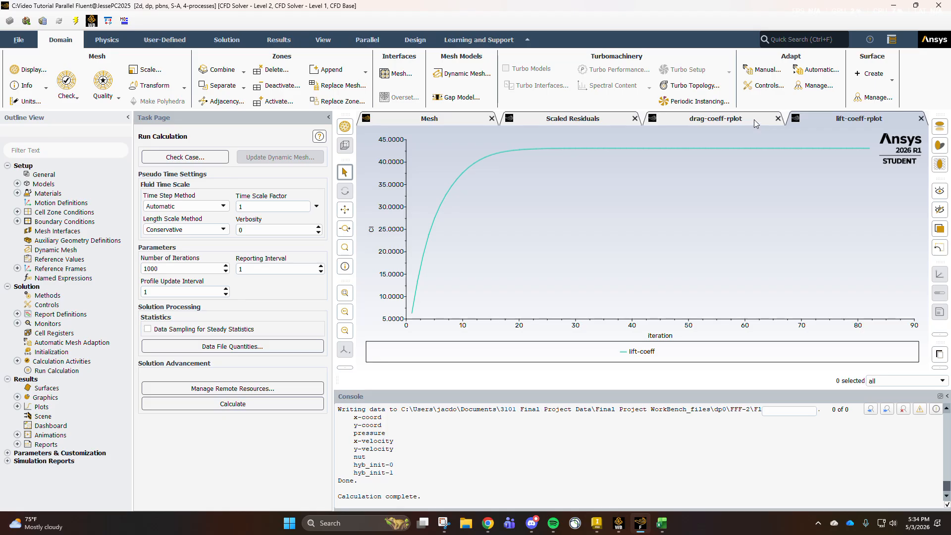
pyautogui.click(742, 120)
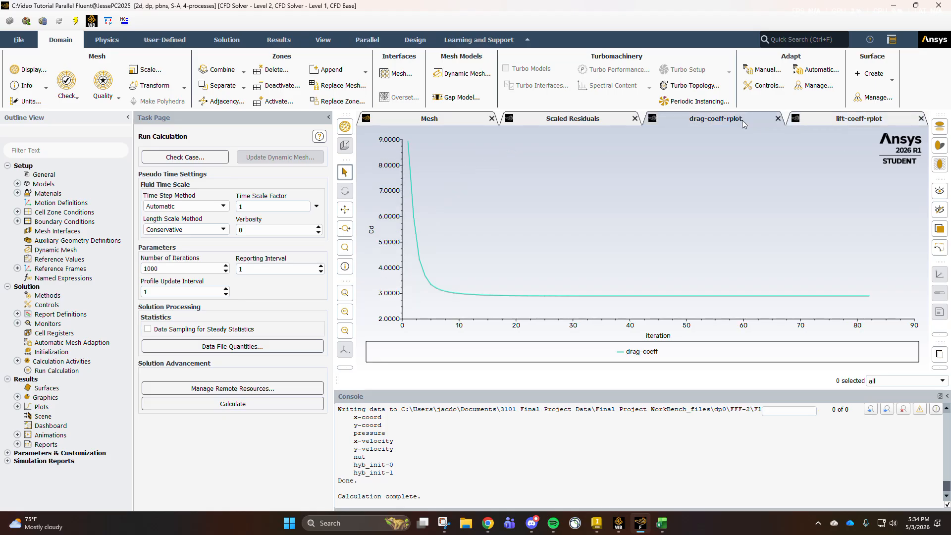
pyautogui.click(816, 120)
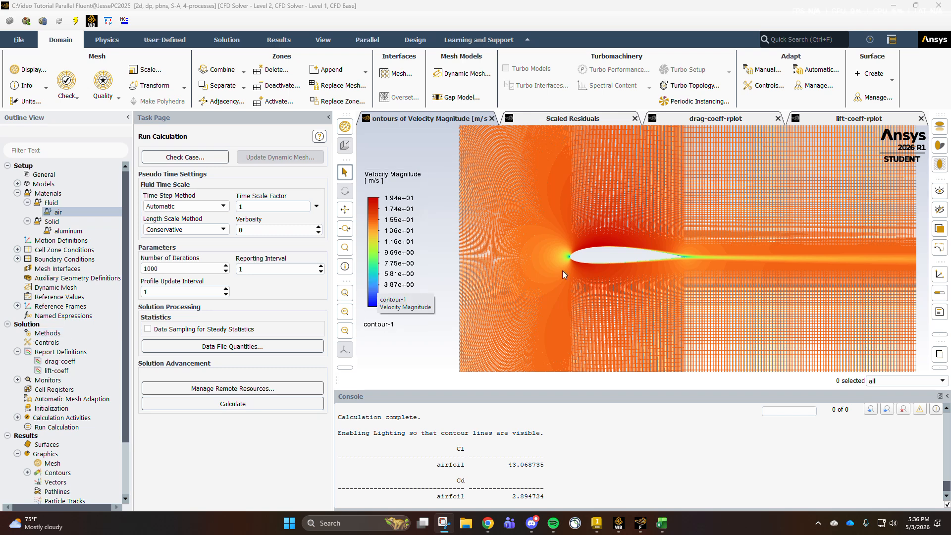
pyautogui.click(732, 119)
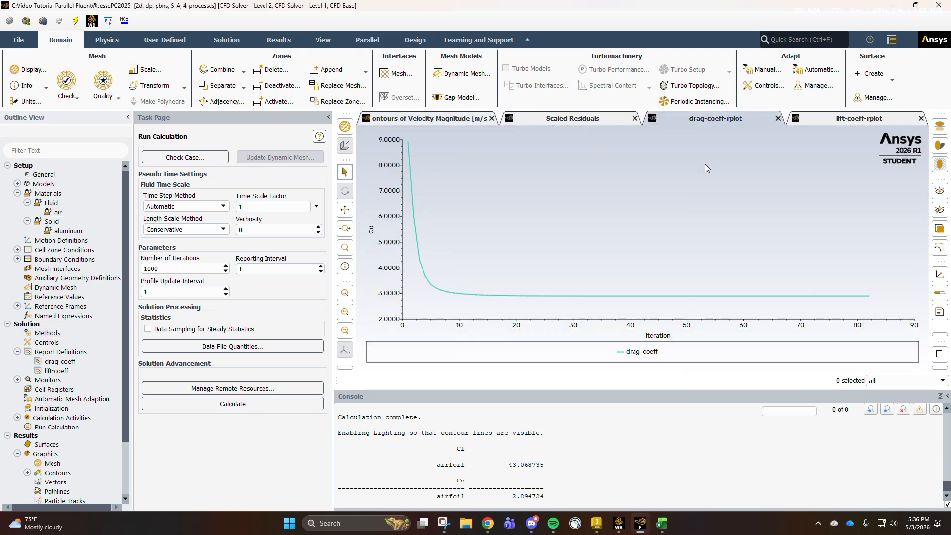
pyautogui.click(815, 120)
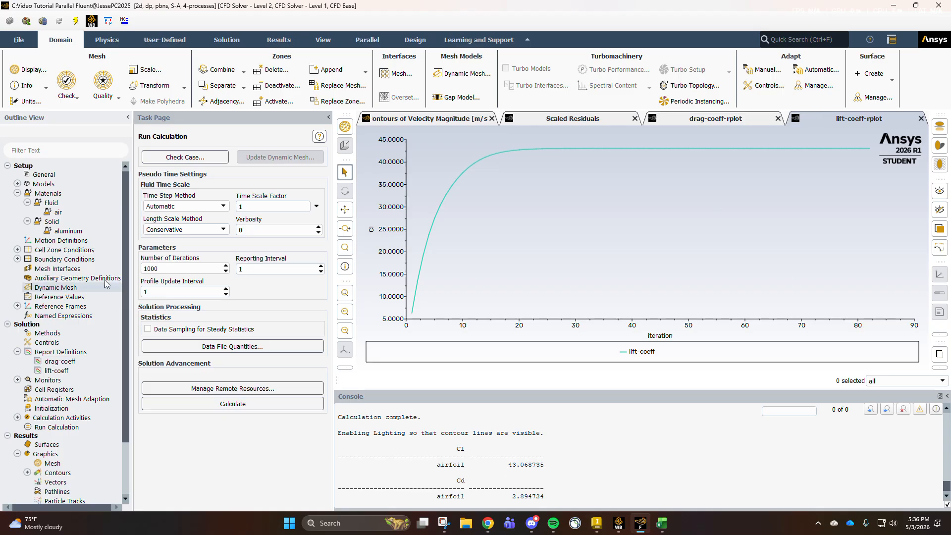
# - Compute the reference values from the inlet boundary
pyautogui.click(58, 297)
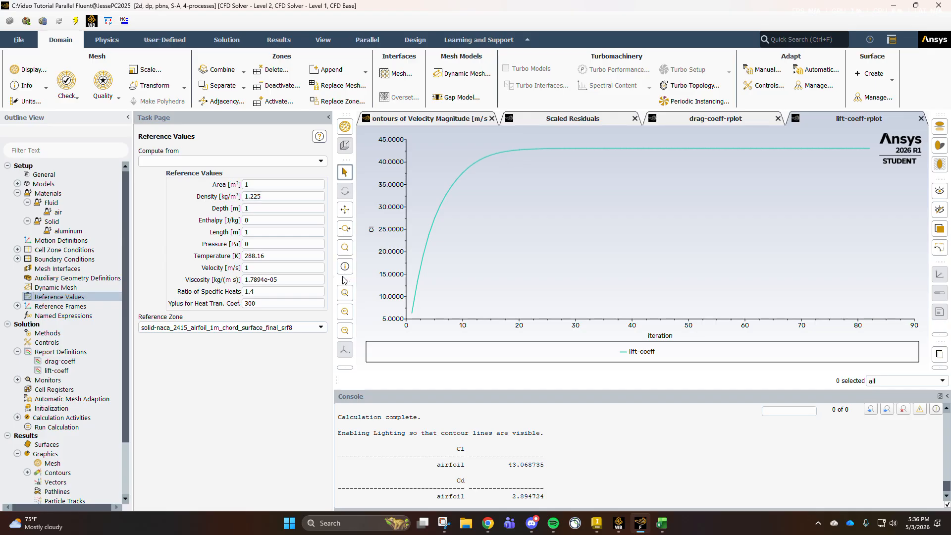
pyautogui.click(321, 161)
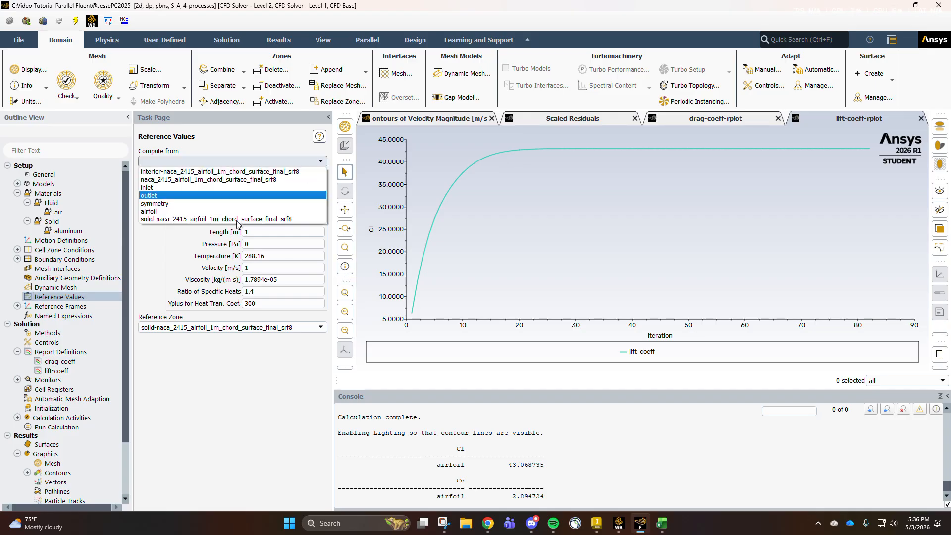
pyautogui.click(277, 196)
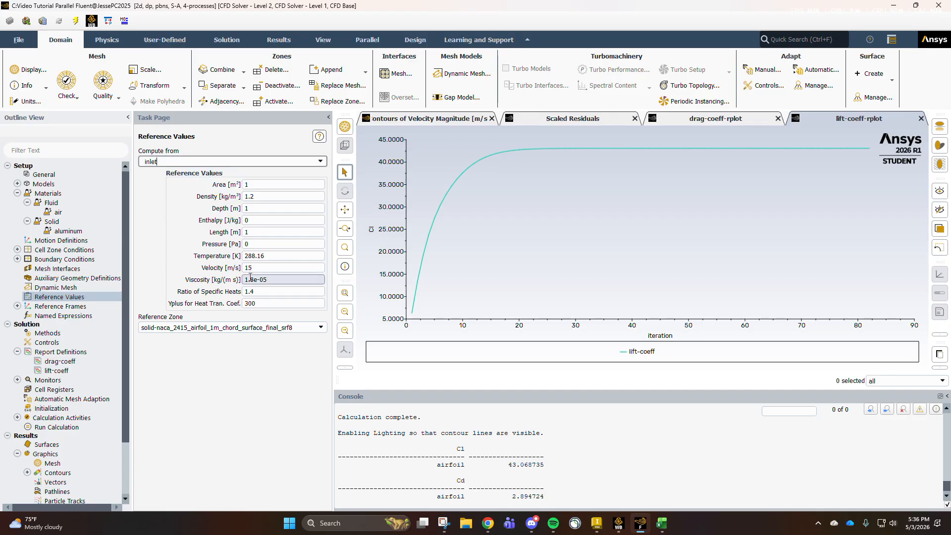
# - Reinitialize the solution with hybrid initialization, discarding the existing data, and rerun the 1000-iteration calculation
pyautogui.scroll(-2, 113, 374)
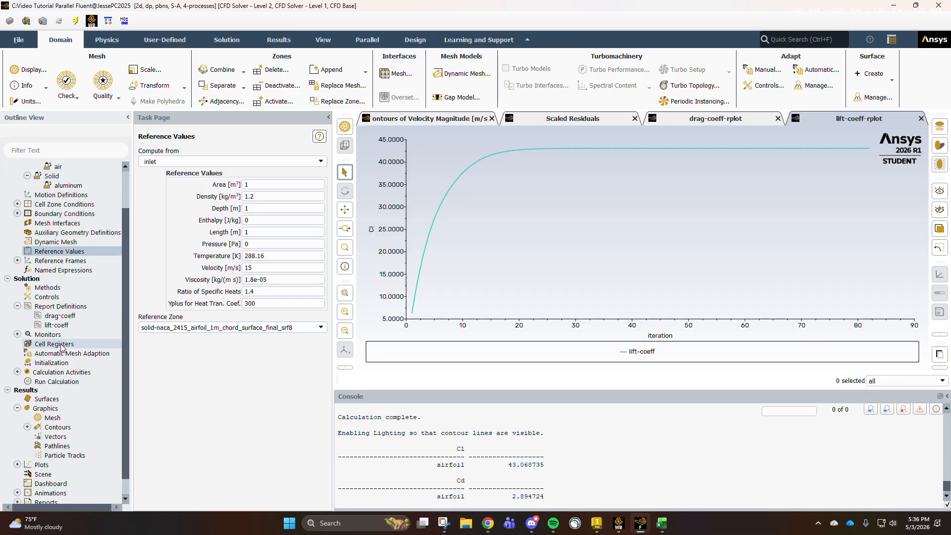
pyautogui.click(53, 344)
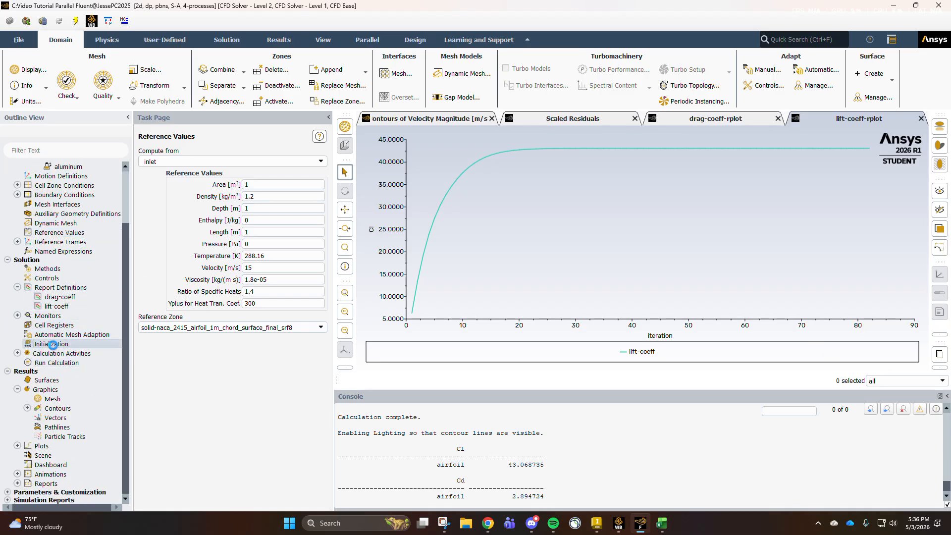
pyautogui.click(206, 192)
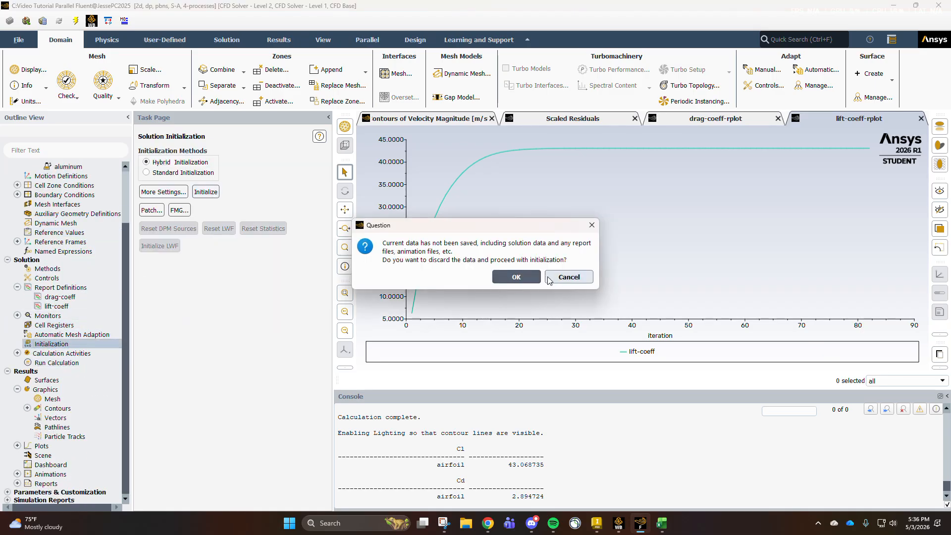
pyautogui.click(526, 277)
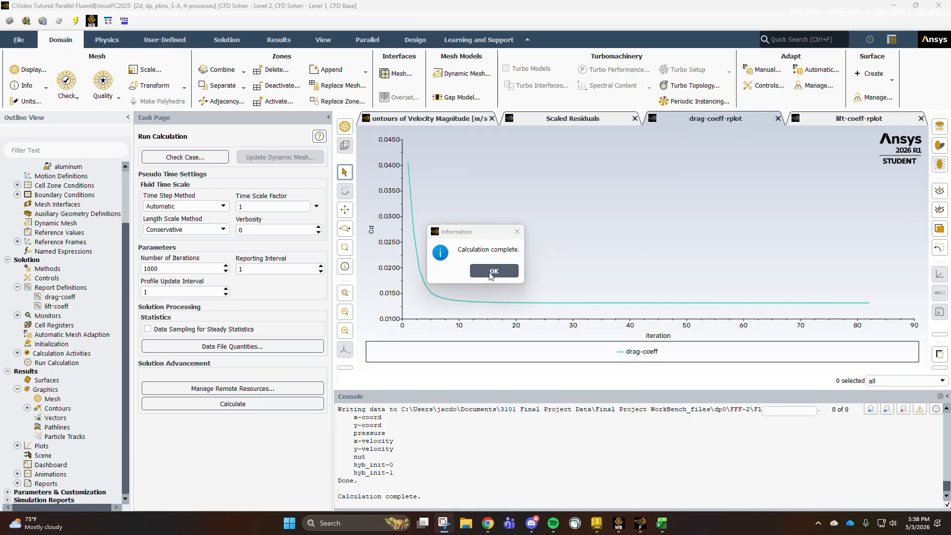
pyautogui.click(494, 272)
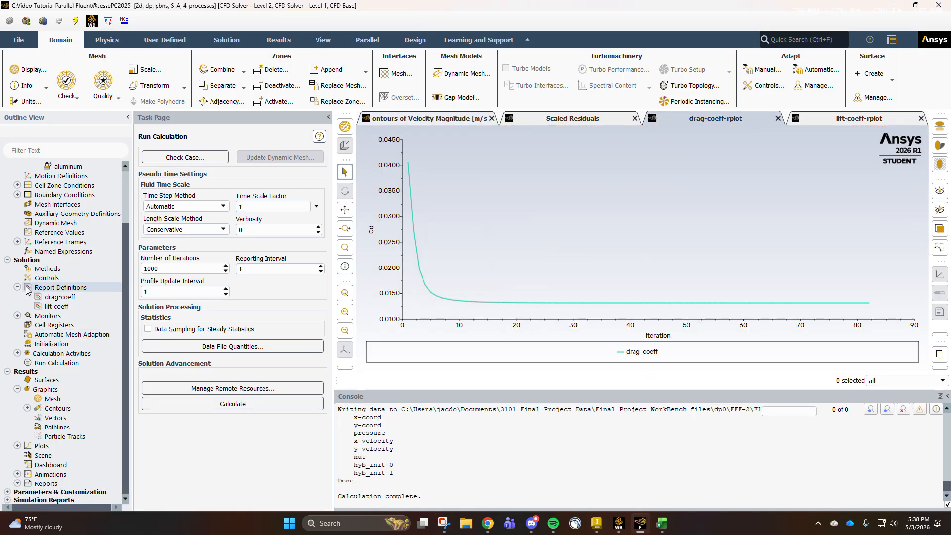
# - Compute the airfoil's drag and lift coefficients from the drag-coeff and lift-coeff report definitions
pyautogui.doubleClick(72, 298)
pyautogui.click(455, 429)
pyautogui.click(489, 430)
pyautogui.click(54, 306)
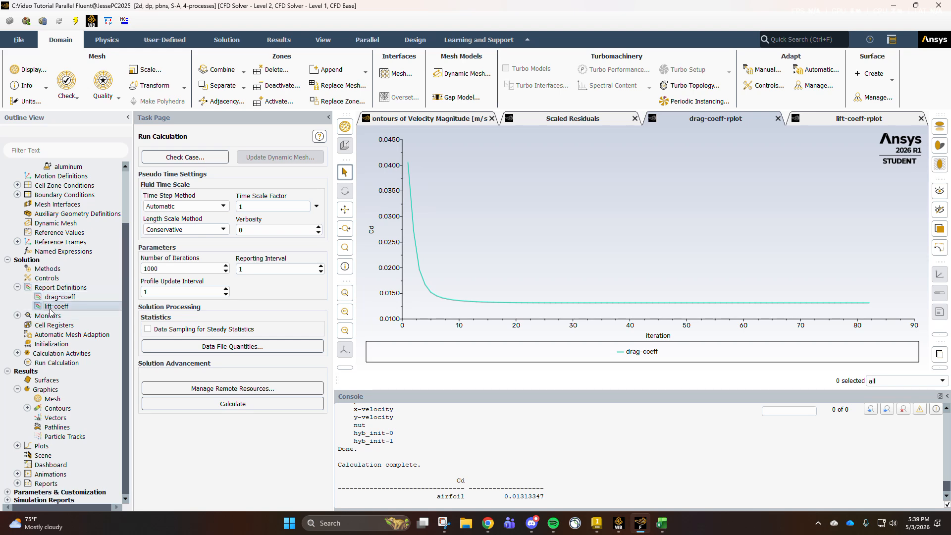
pyautogui.doubleClick(50, 308)
pyautogui.click(456, 440)
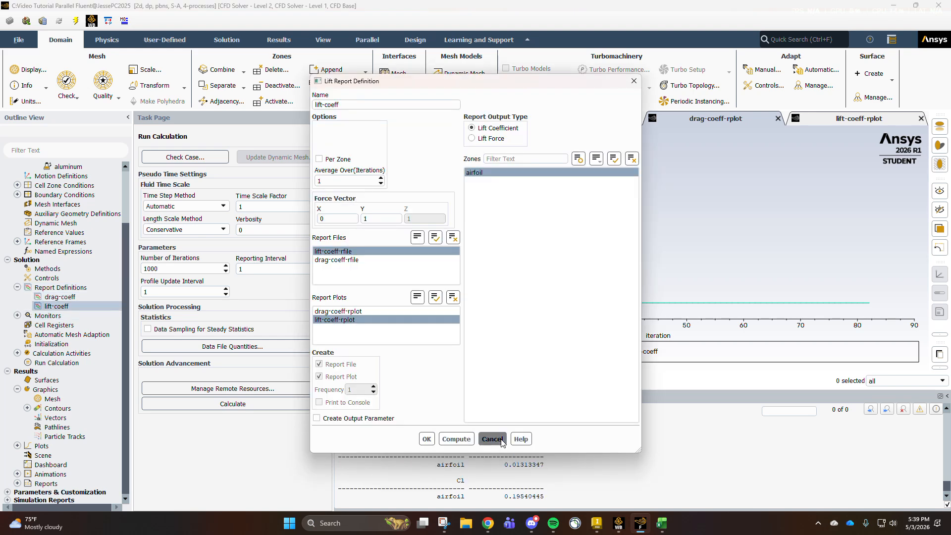
# - Close the lift report definition and view the velocity magnitude contours around the airfoil
pyautogui.click(492, 439)
pyautogui.click(662, 523)
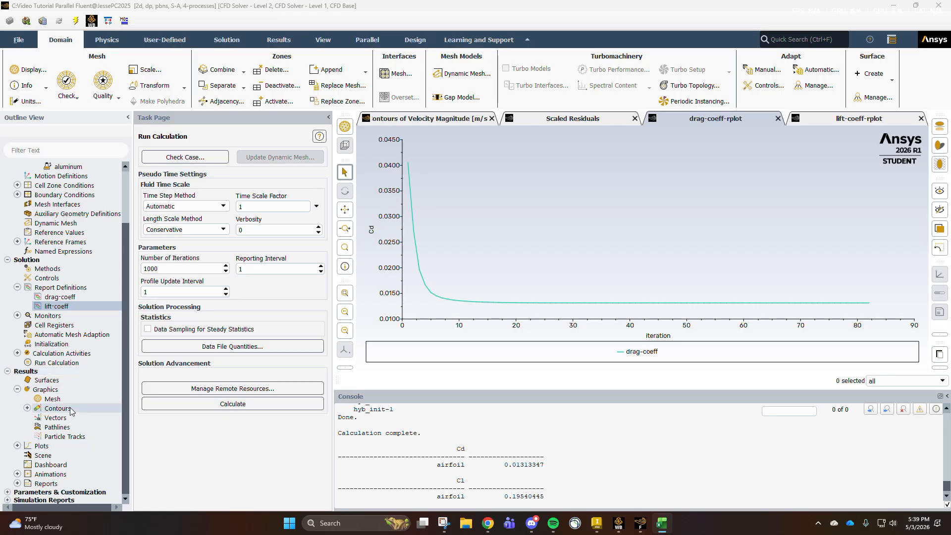
pyautogui.click(424, 120)
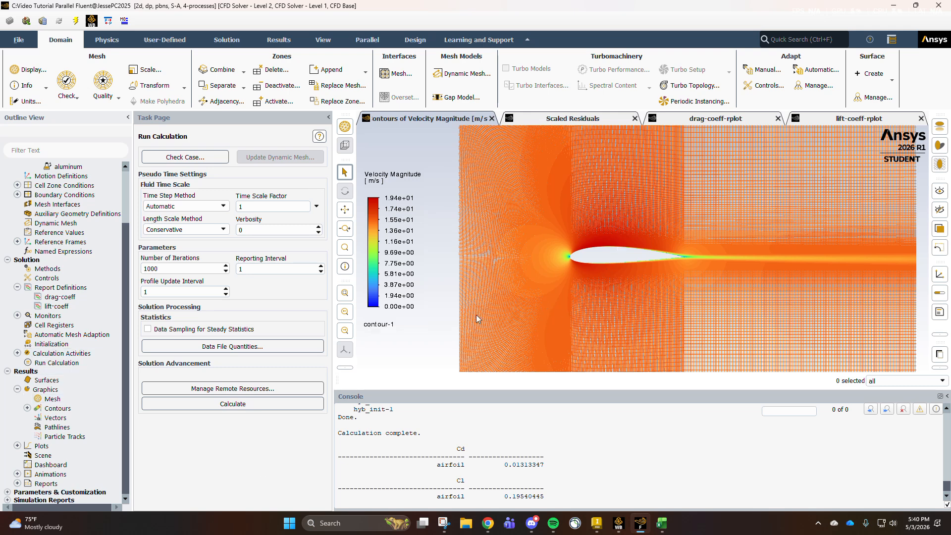
# - Change contour-1 to show static pressure, then save and display it
pyautogui.click(27, 408)
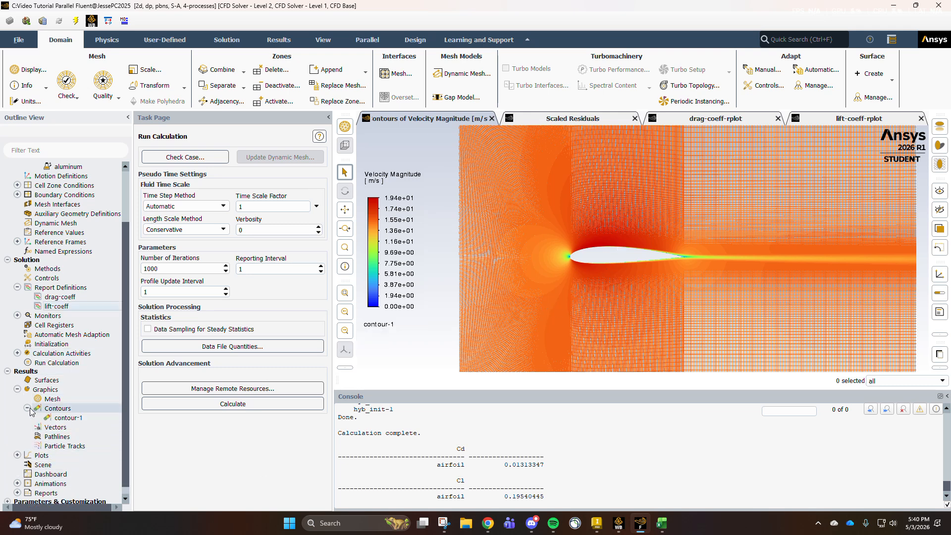
pyautogui.doubleClick(55, 420)
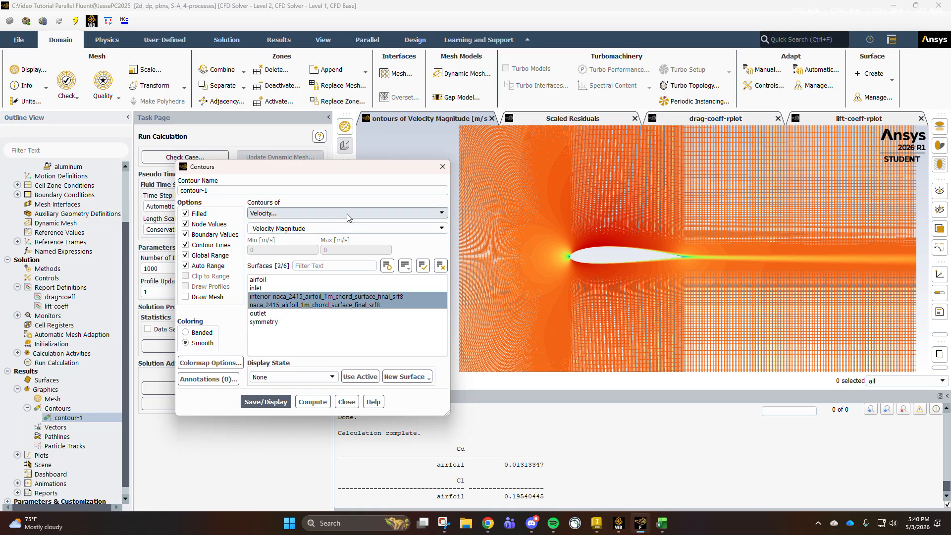
pyautogui.click(427, 214)
pyautogui.click(315, 214)
pyautogui.click(379, 214)
pyautogui.click(358, 223)
pyautogui.click(265, 402)
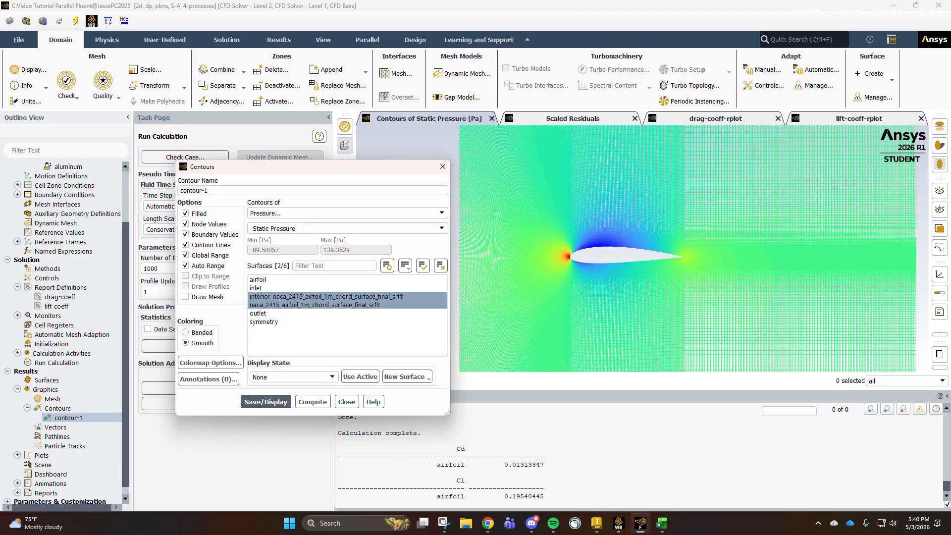
pyautogui.click(442, 167)
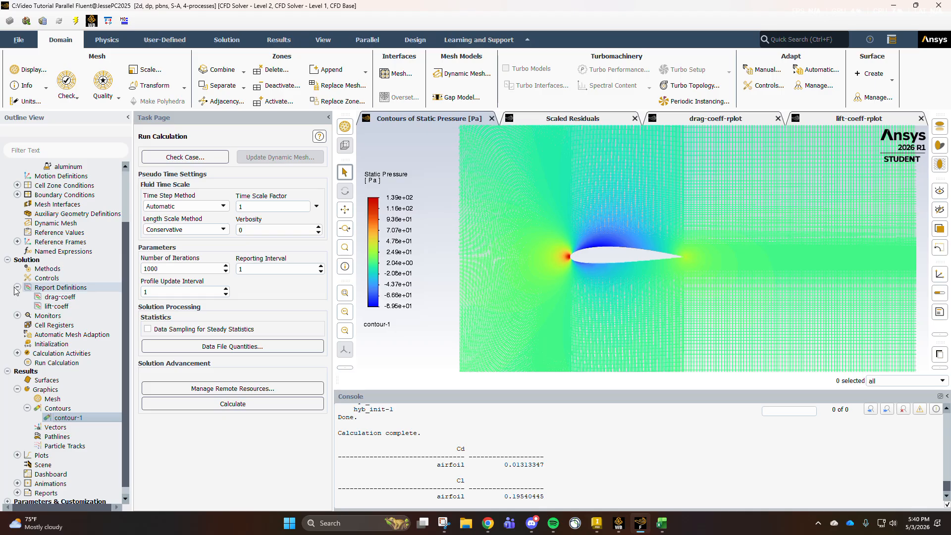
# - Set the velocity specification method of the inlet boundary condition to Magnitude and Direction
pyautogui.scroll(3, 18, 196)
pyautogui.click(18, 194)
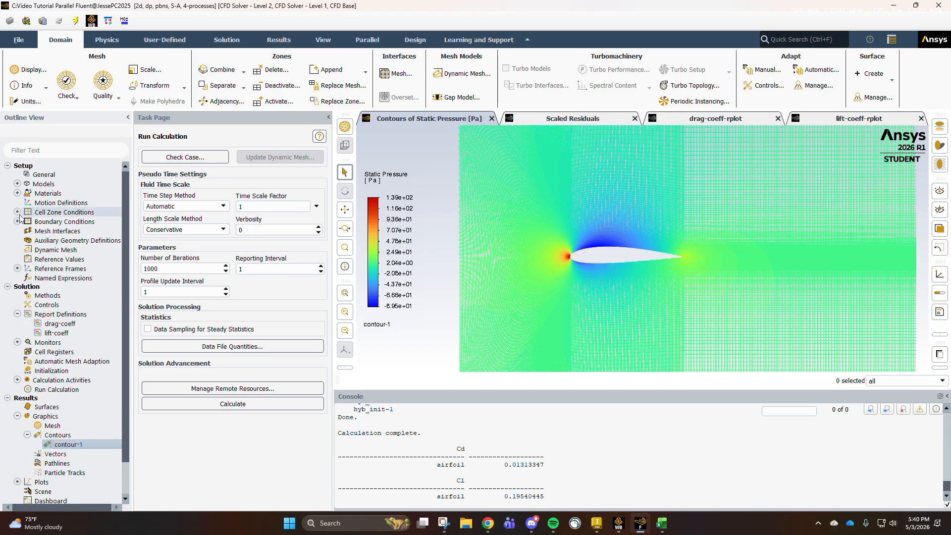
pyautogui.click(17, 221)
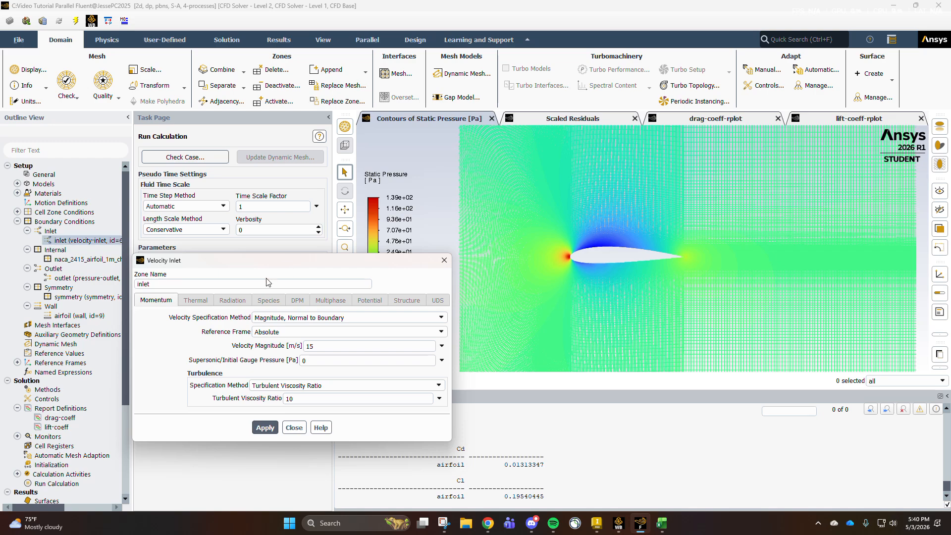
pyautogui.click(295, 318)
pyautogui.click(297, 332)
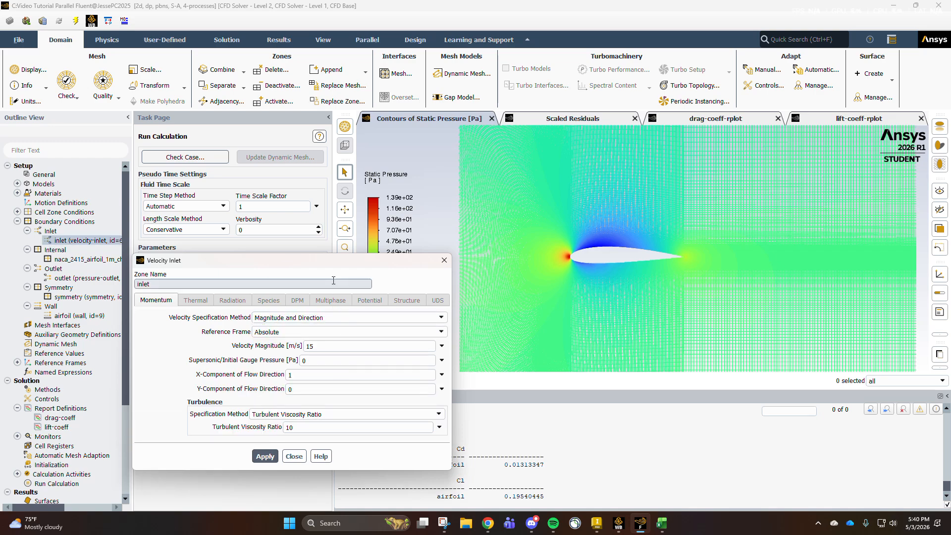
pyautogui.moveTo(331, 265); pyautogui.dragTo(381, 211)
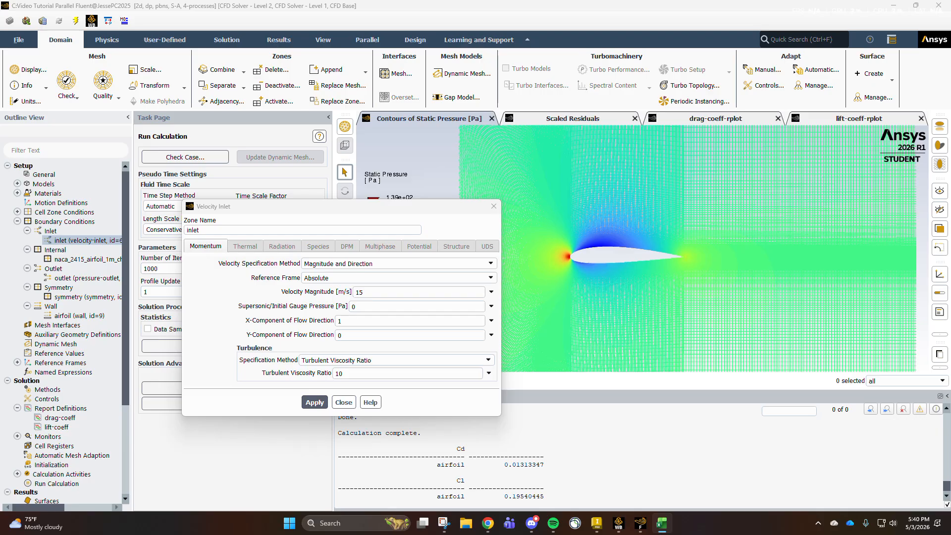
# - Set the inlet's flow direction components to X 0.984808 and Y 0.173648, and apply them
pyautogui.click(351, 320)
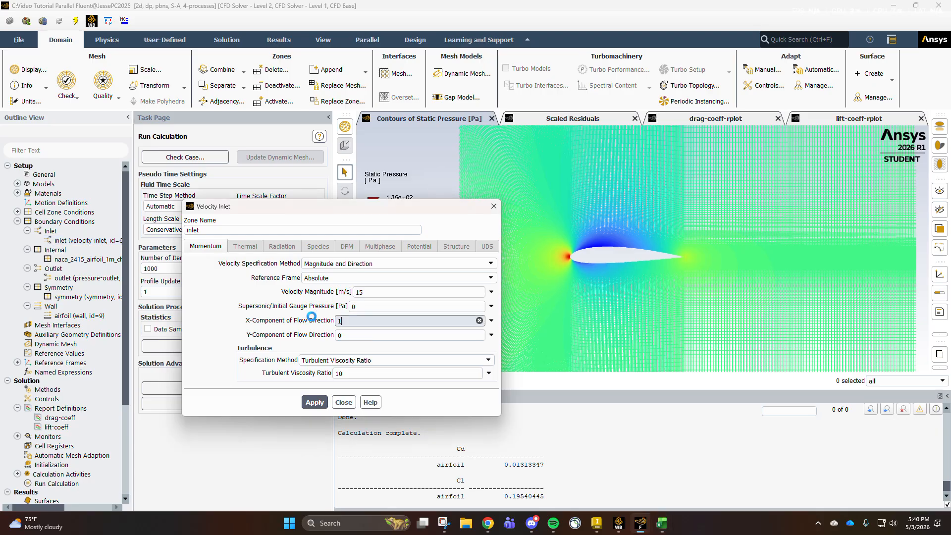
pyautogui.moveTo(354, 320); pyautogui.dragTo(321, 320)
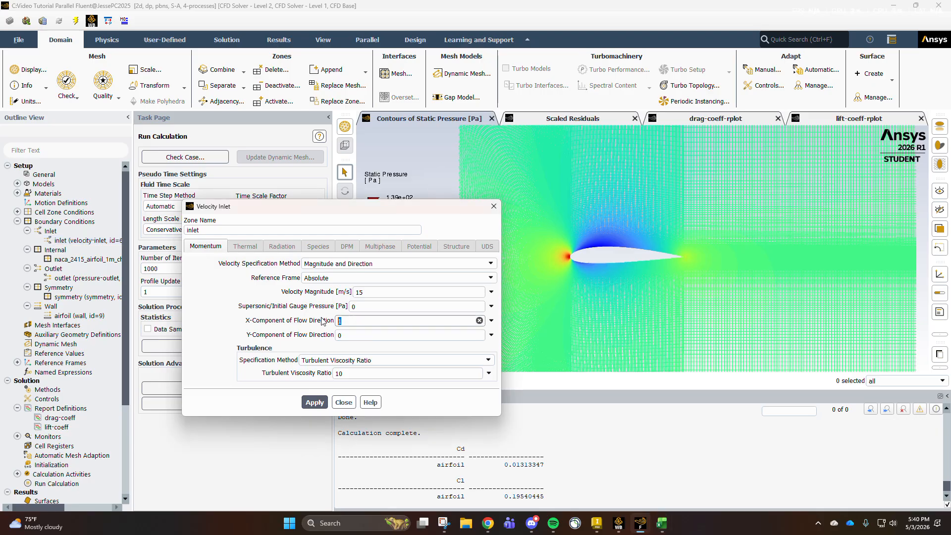
pyautogui.write('0.984808')
pyautogui.click(358, 331)
pyautogui.press('BackSpace')
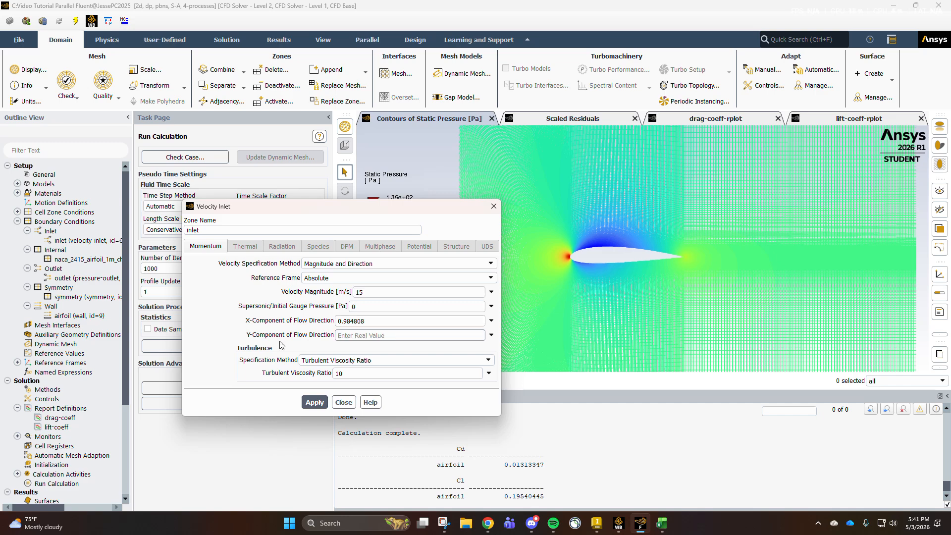
pyautogui.write('0.173648')
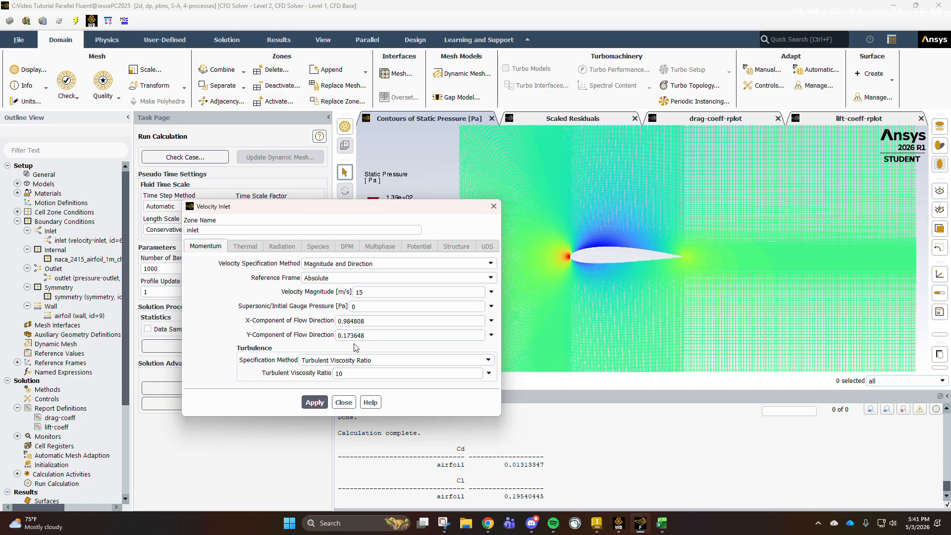
pyautogui.click(321, 400)
pyautogui.click(343, 402)
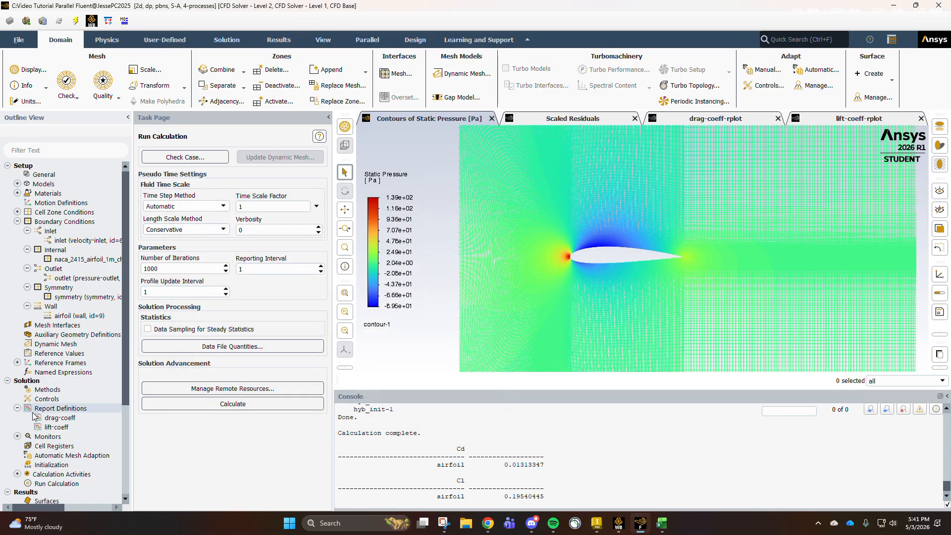
# - Set the force vector of the drag-coeff report definition to X 0.98481 and Y 0.17365
pyautogui.doubleClick(43, 419)
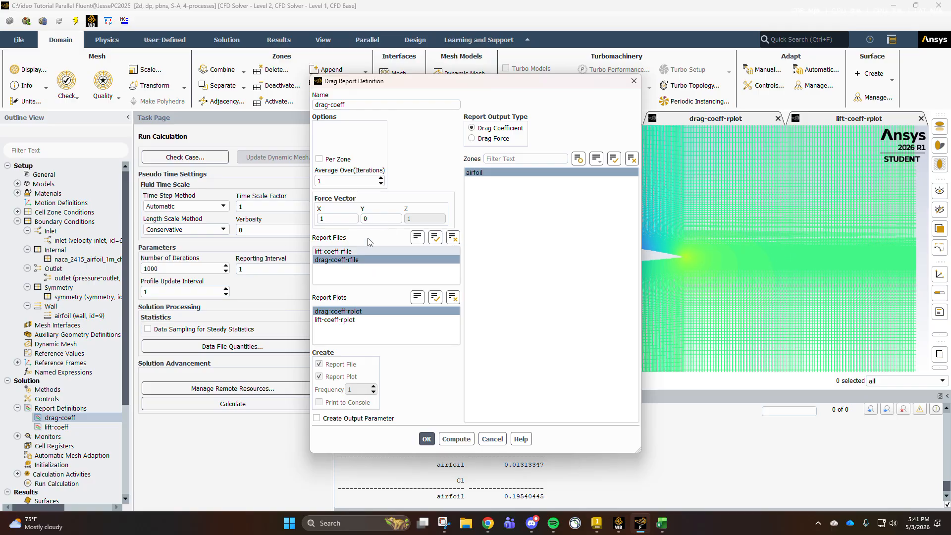
pyautogui.doubleClick(342, 219)
pyautogui.write('0.98481')
pyautogui.click(381, 218)
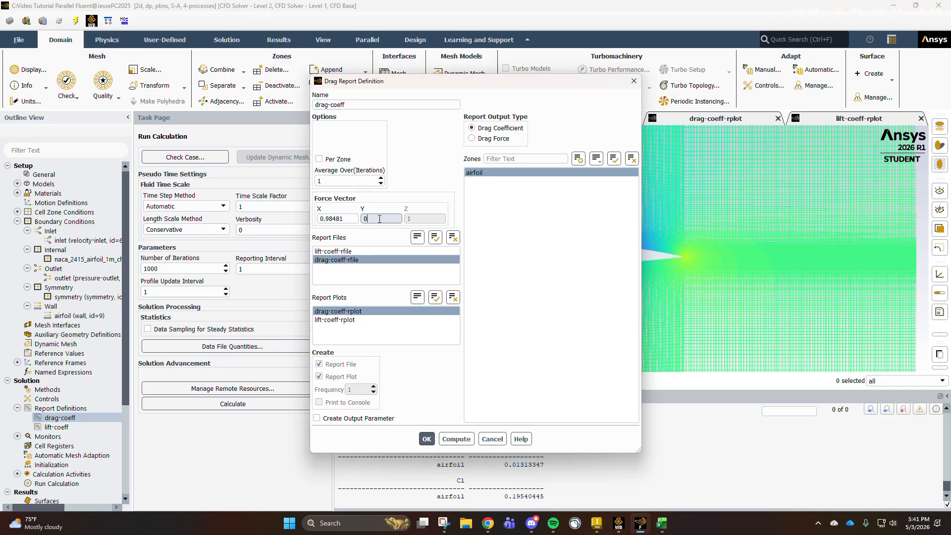
pyautogui.write('.17365')
pyautogui.click(426, 439)
# - Set the force vector of the lift-coeff report definition to X -0.1736 and Y 0.98481
pyautogui.doubleClick(56, 427)
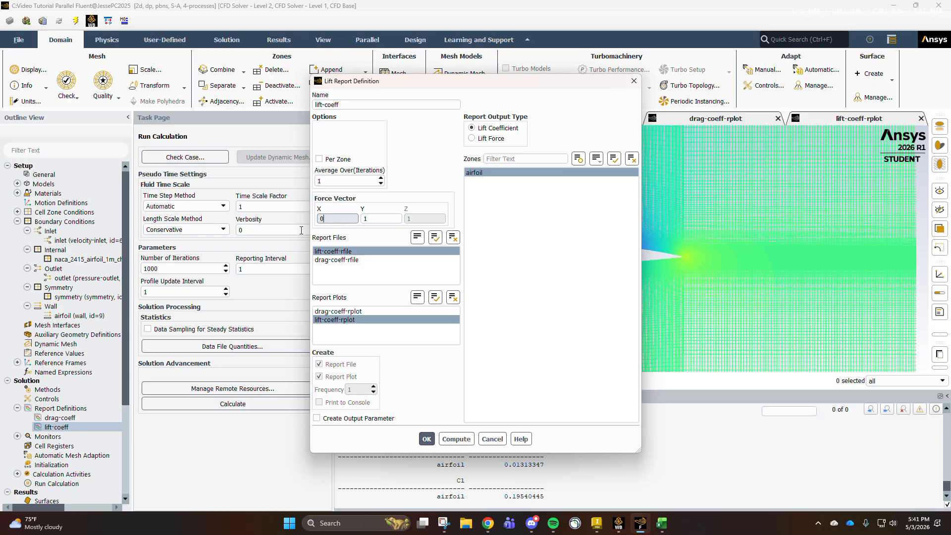
pyautogui.doubleClick(331, 218)
pyautogui.write('-0.173648')
pyautogui.press('Tab')
pyautogui.write('0.98481')
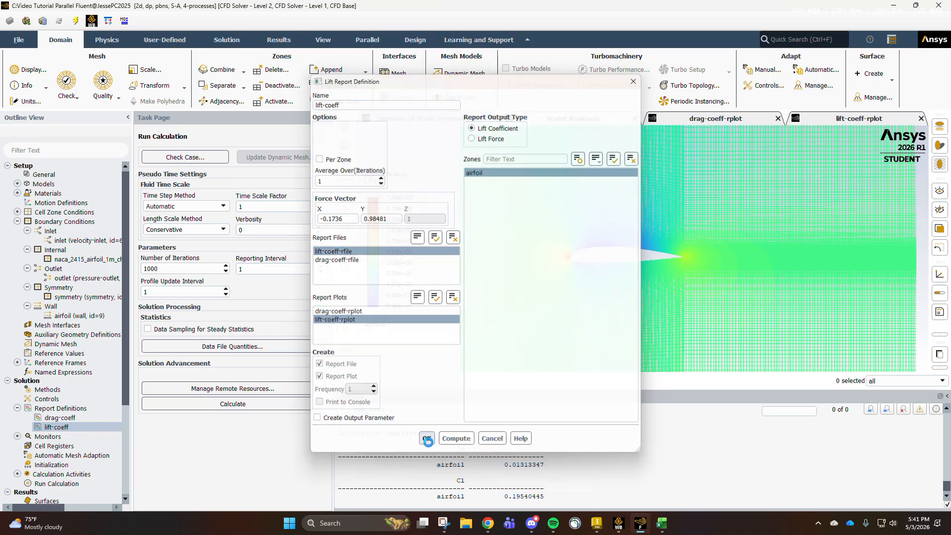
pyautogui.click(426, 439)
# - Run the 1000-iteration calculation, using the settings changes for the current calculation only
pyautogui.click(18, 221)
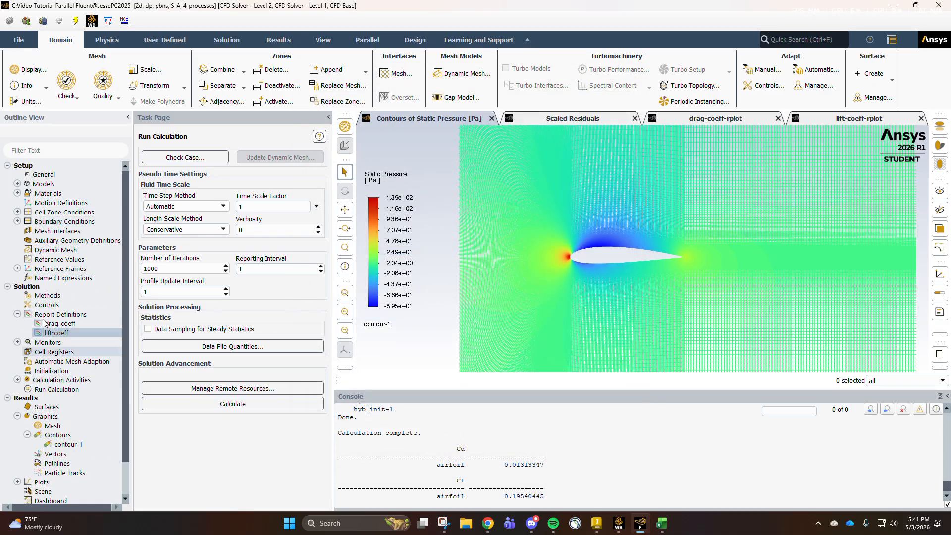
pyautogui.click(18, 314)
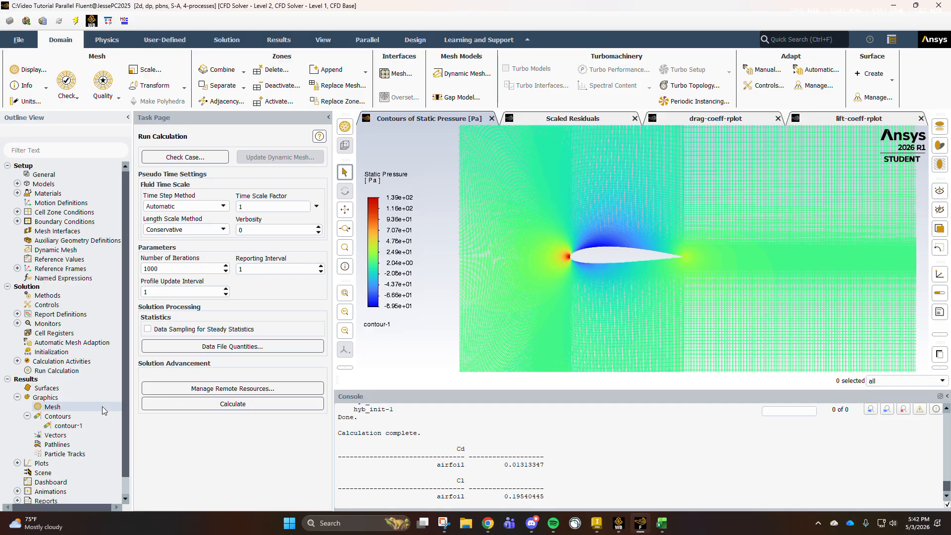
pyautogui.click(18, 397)
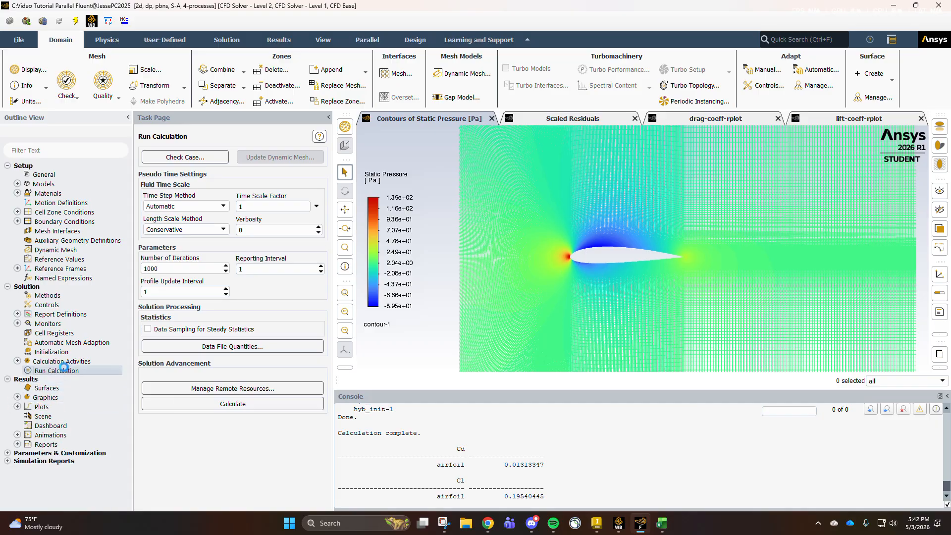
pyautogui.click(243, 404)
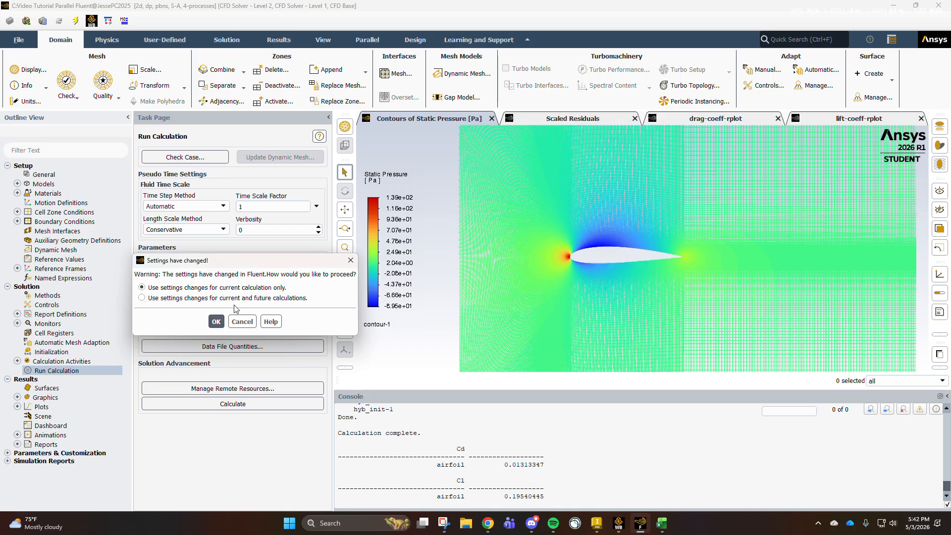
pyautogui.click(216, 321)
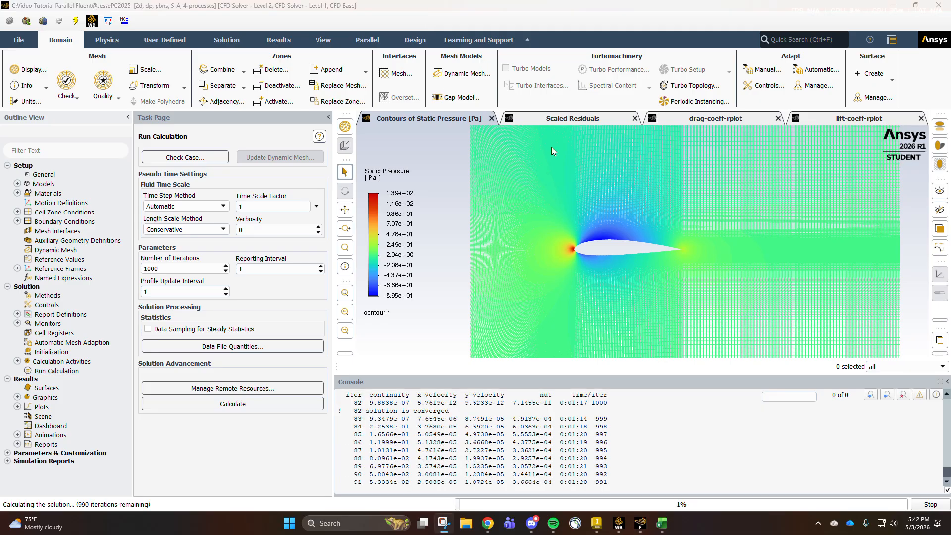
# - Examine the scaled residuals and the drag and lift coefficient plots of the new flow direction's calculation
pyautogui.click(569, 118)
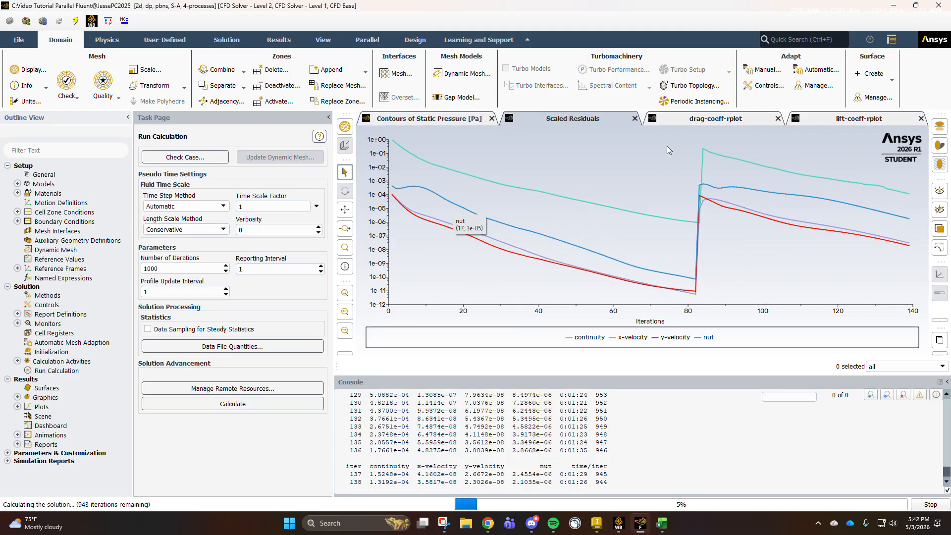
pyautogui.click(703, 122)
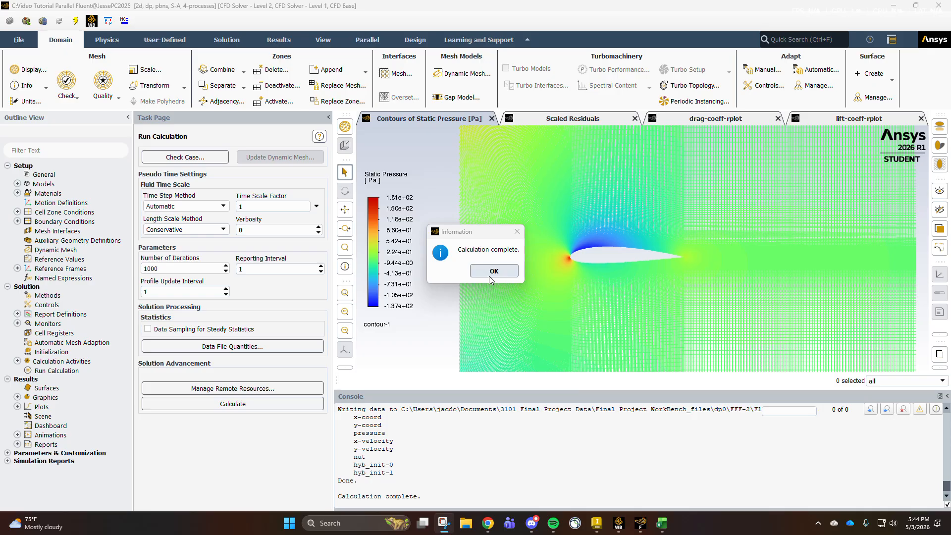
pyautogui.click(489, 276)
pyautogui.scroll(2, 406, 468)
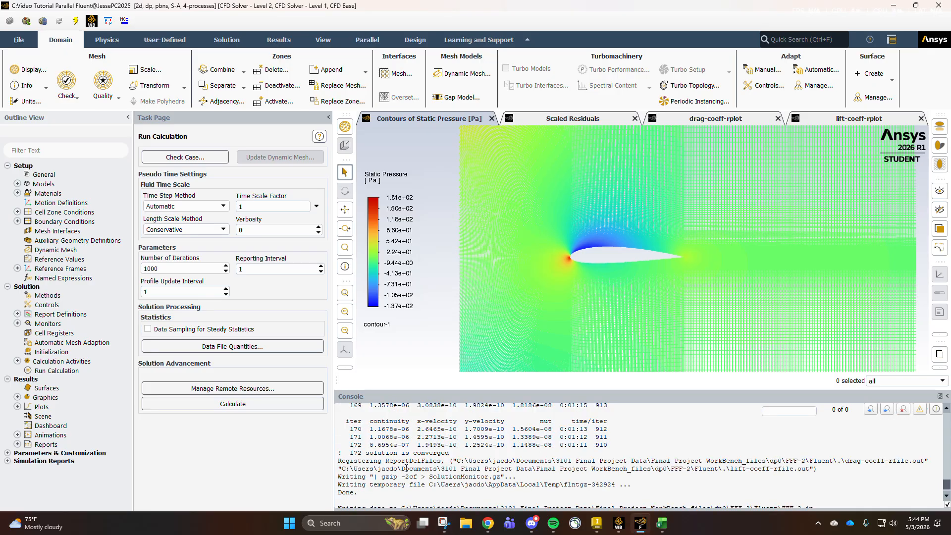
pyautogui.scroll(-4, 406, 467)
pyautogui.click(553, 118)
pyautogui.click(684, 118)
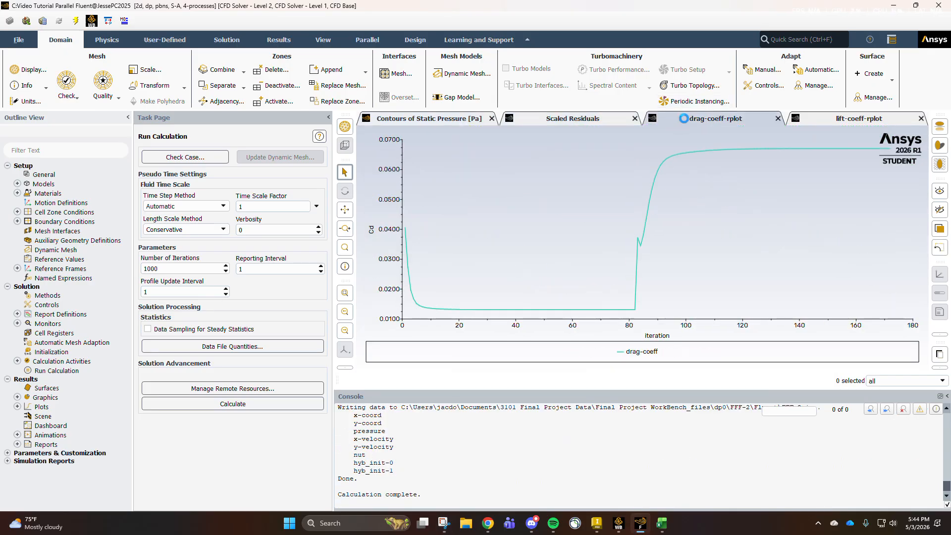
pyautogui.click(817, 116)
pyautogui.click(714, 119)
# - Compute the airfoil's drag and lift coefficients for the angled flow from the drag-coeff and lift-coeff report definitions
pyautogui.moveTo(531, 523)
pyautogui.click(18, 314)
pyautogui.doubleClick(49, 324)
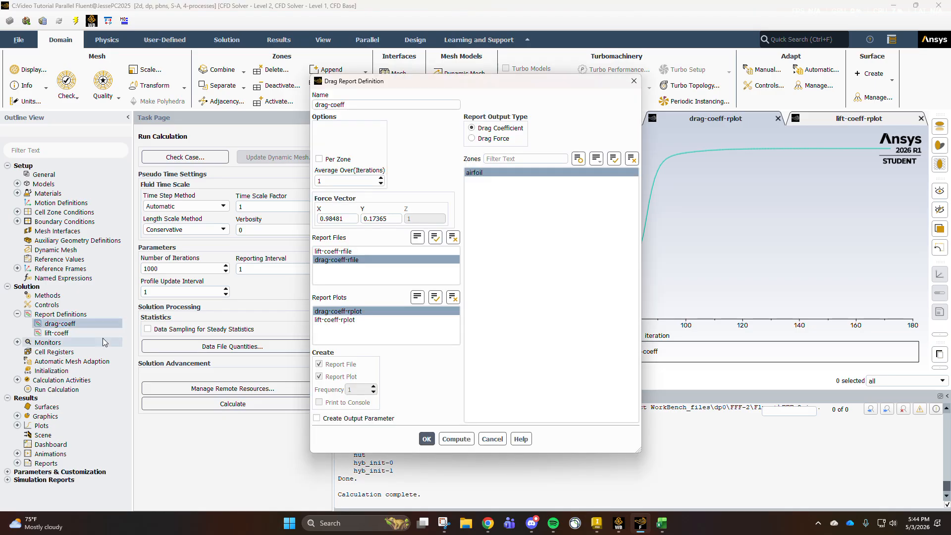
pyautogui.click(455, 439)
pyautogui.click(492, 439)
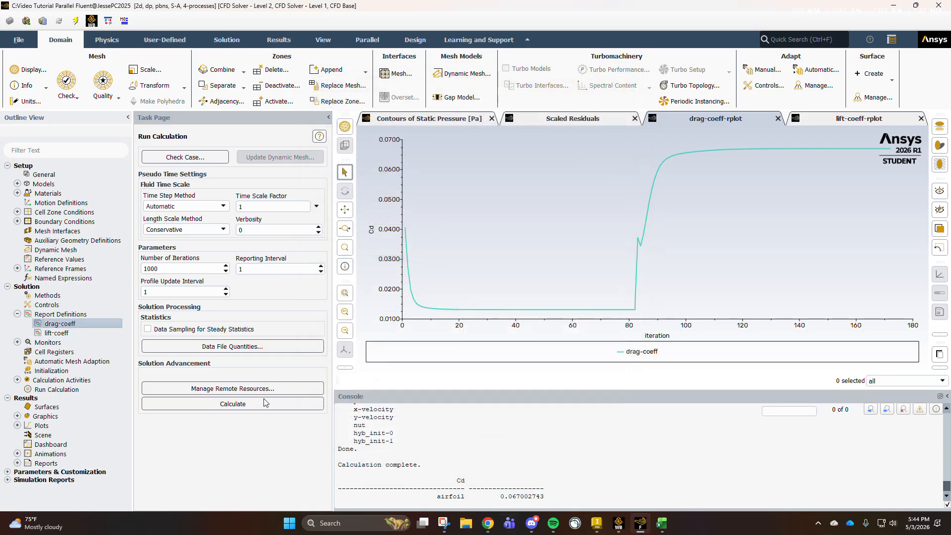
pyautogui.doubleClick(56, 332)
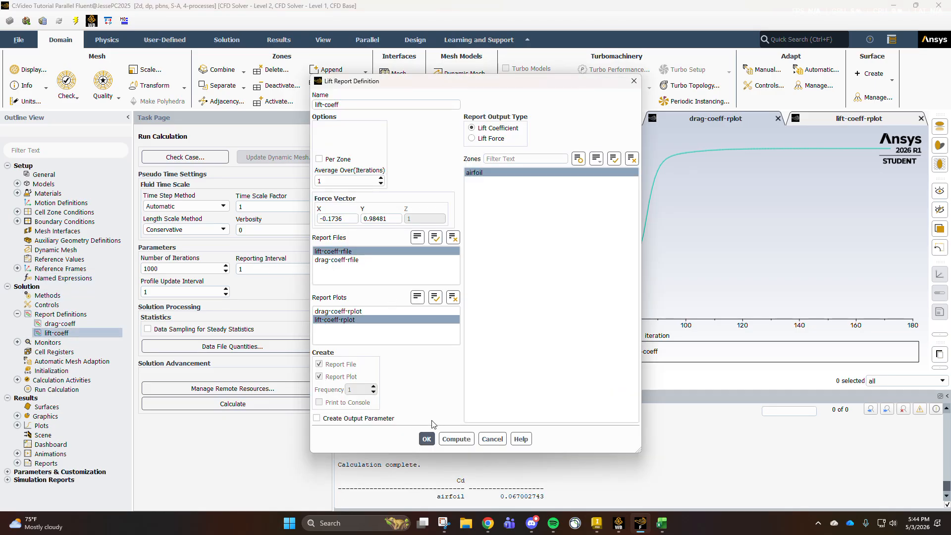
pyautogui.click(456, 438)
pyautogui.click(491, 438)
# - Switch to the Excel workbook and view the angle-of-attack table and charts on the Bonus Part sheet
pyautogui.click(661, 523)
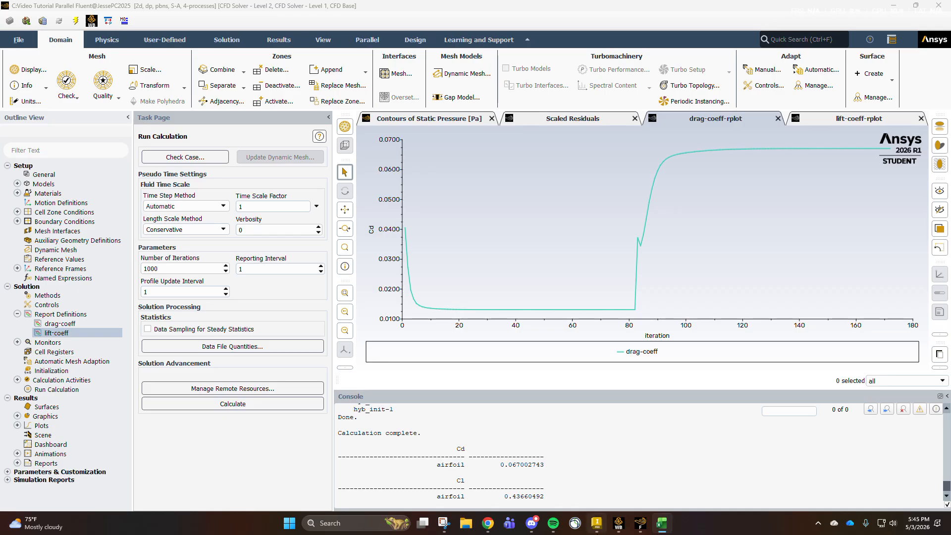
pyautogui.click(487, 523)
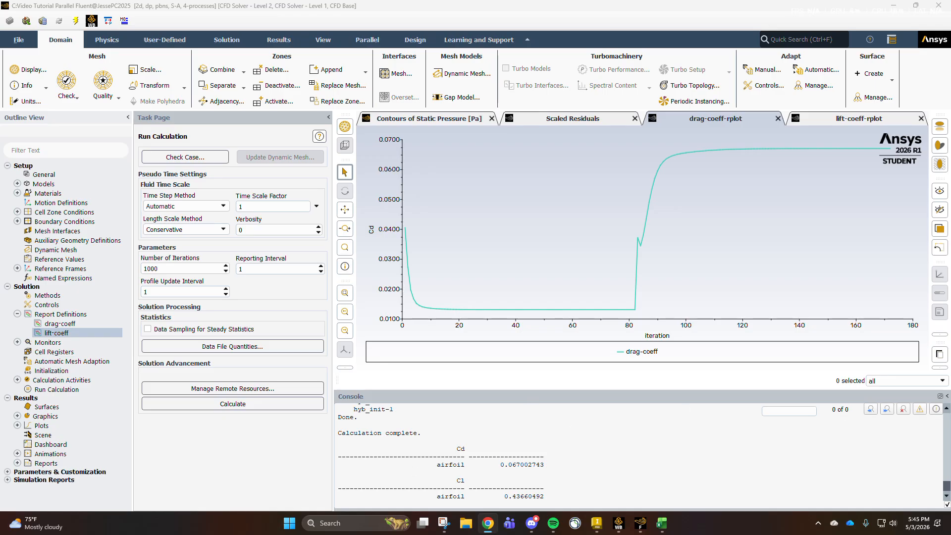
pyautogui.moveTo(0, 47); pyautogui.dragTo(443, 46)
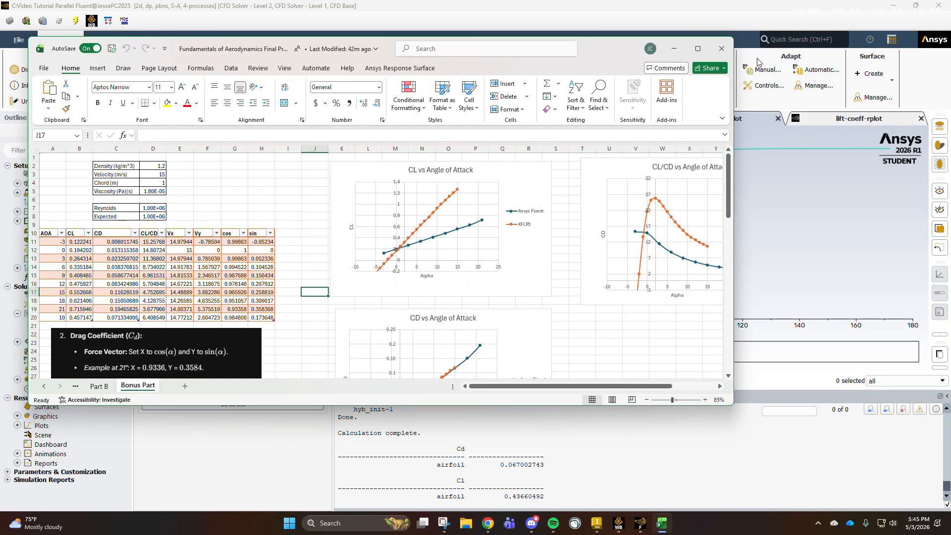
# - Enlarge the Excel workbook to full screen and examine the Bonus Part sheet's coefficient charts and the 0 and 10 degree contour images
pyautogui.click(701, 49)
pyautogui.click(253, 189)
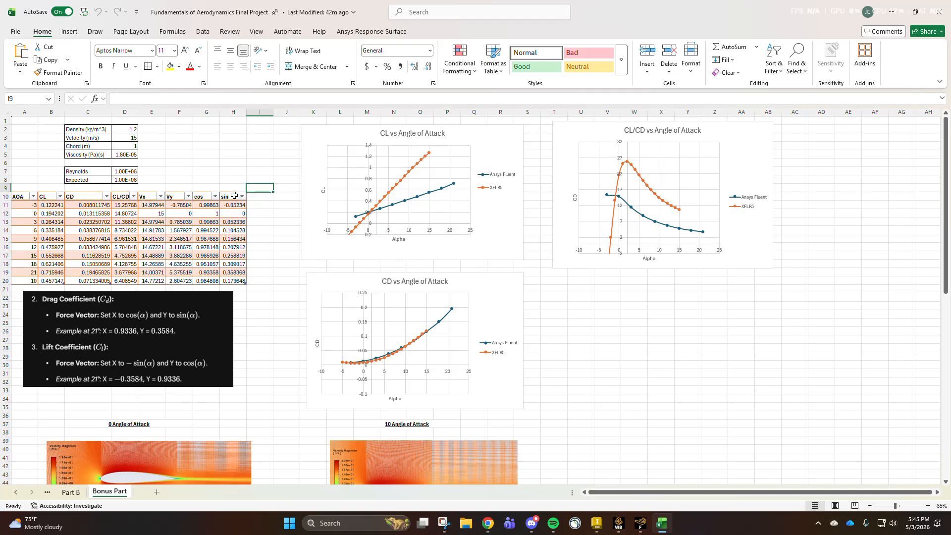
pyautogui.scroll(-1, 269, 324)
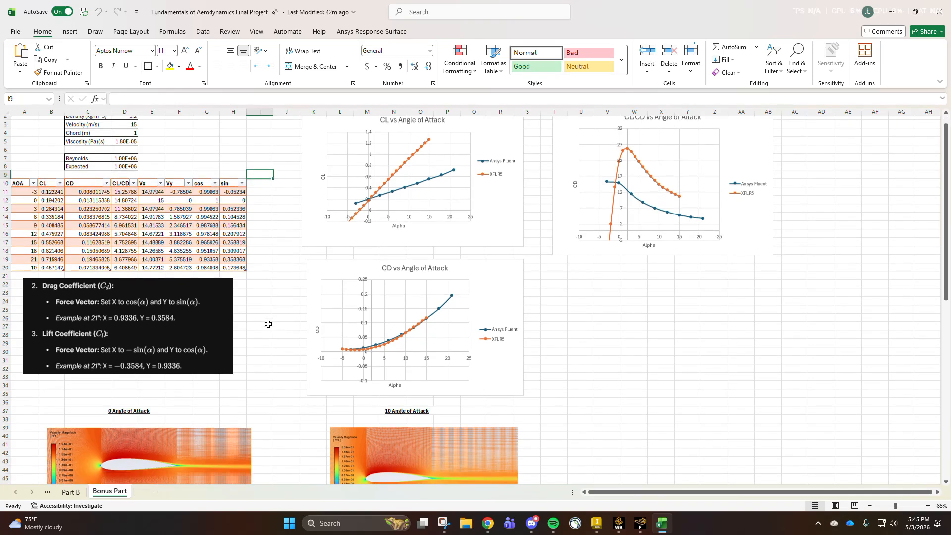
pyautogui.scroll(-12, 268, 323)
pyautogui.scroll(1, 268, 323)
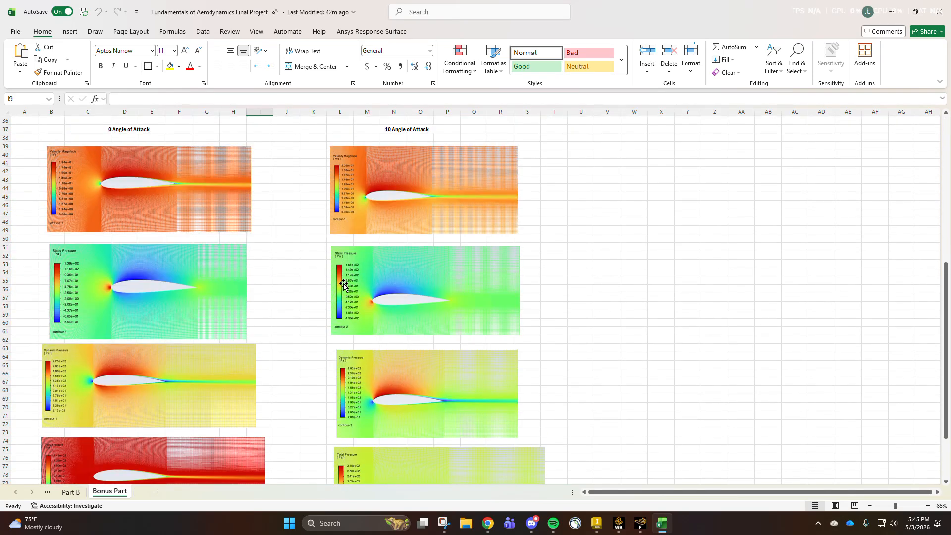
# - Switch to Fluent and display the saved contour-1 of static pressure around the airfoil for the angled flow
pyautogui.click(639, 523)
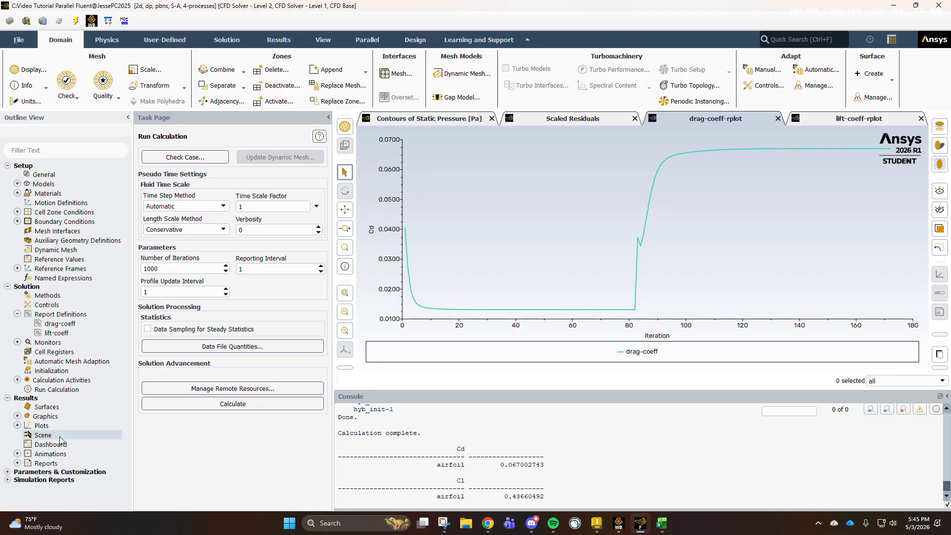
pyautogui.click(17, 416)
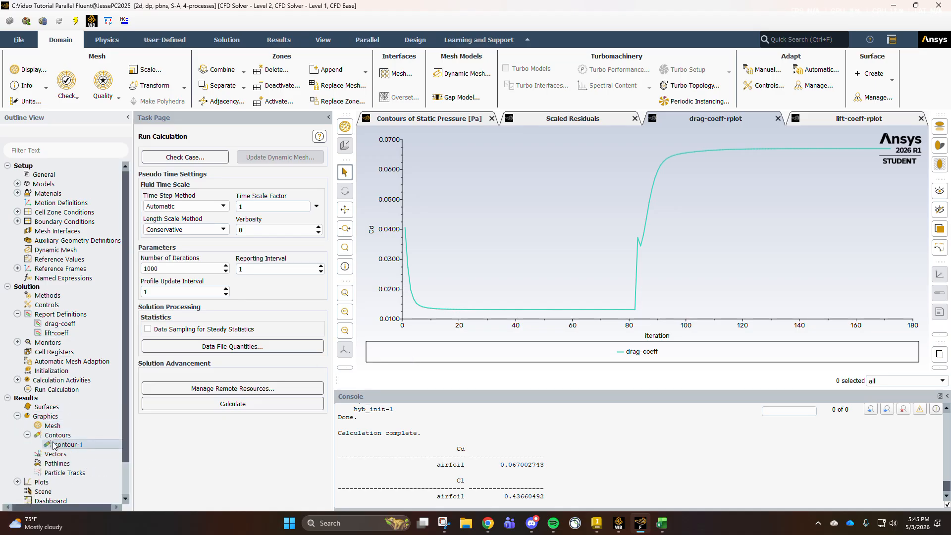
pyautogui.doubleClick(54, 444)
pyautogui.click(273, 403)
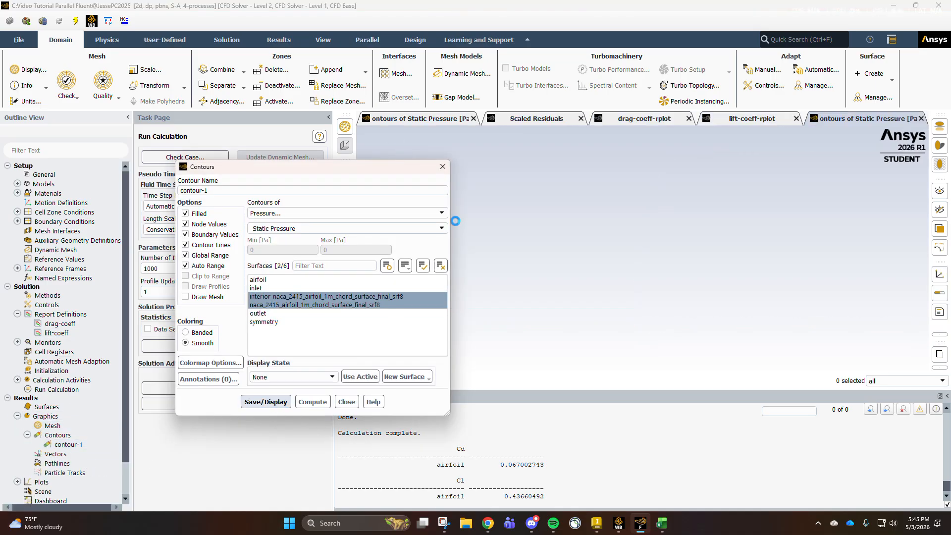
pyautogui.click(442, 166)
pyautogui.scroll(3, 589, 236)
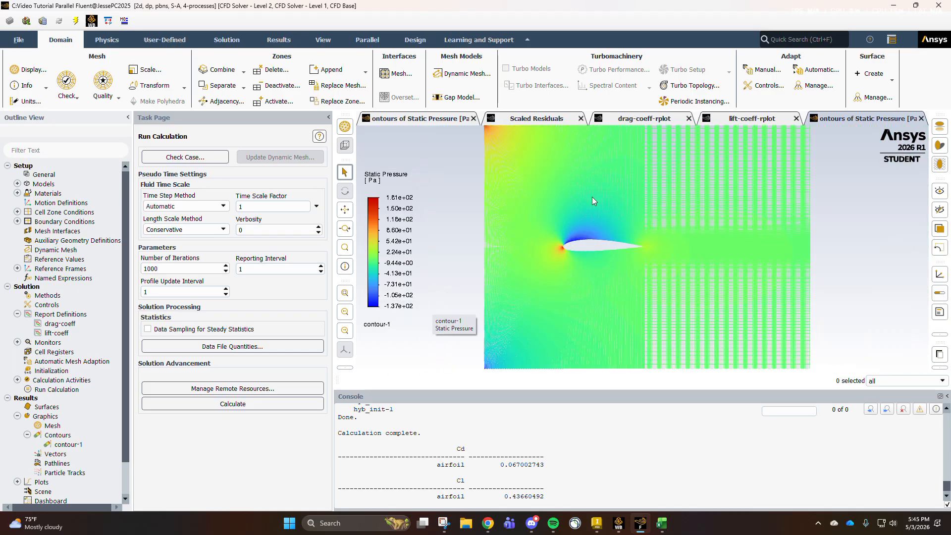
pyautogui.scroll(2, 565, 257)
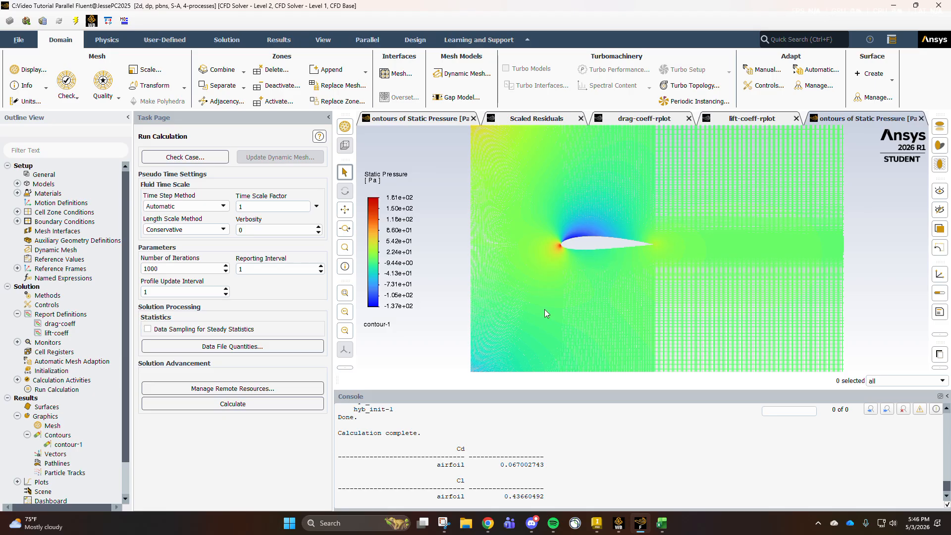
# - Change contour-1 to show velocity magnitude and display it around the airfoil
pyautogui.doubleClick(68, 444)
pyautogui.click(386, 213)
pyautogui.click(348, 246)
pyautogui.click(262, 402)
pyautogui.click(346, 401)
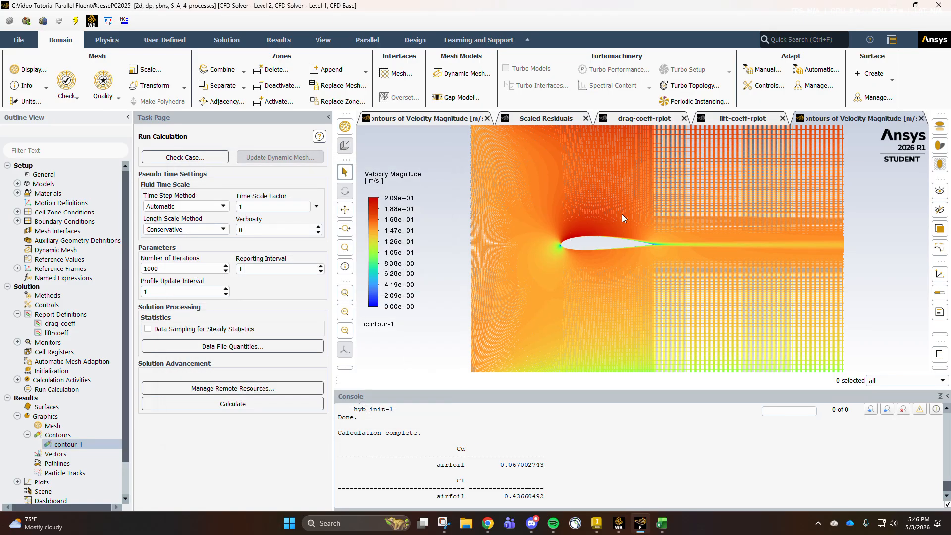
# - Review the 0 and 10 degree contour images and the coefficient table in Excel, and return to Fluent
pyautogui.click(662, 523)
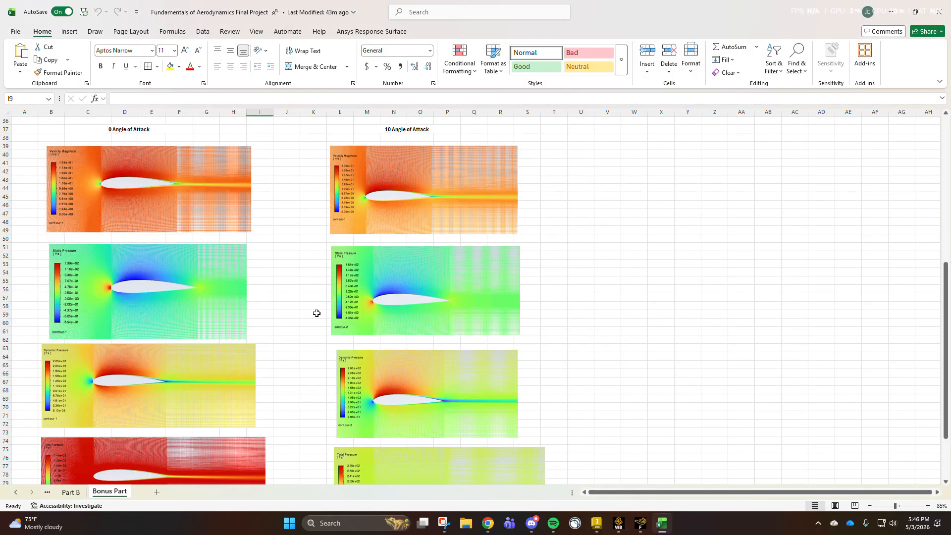
pyautogui.scroll(12, 324, 333)
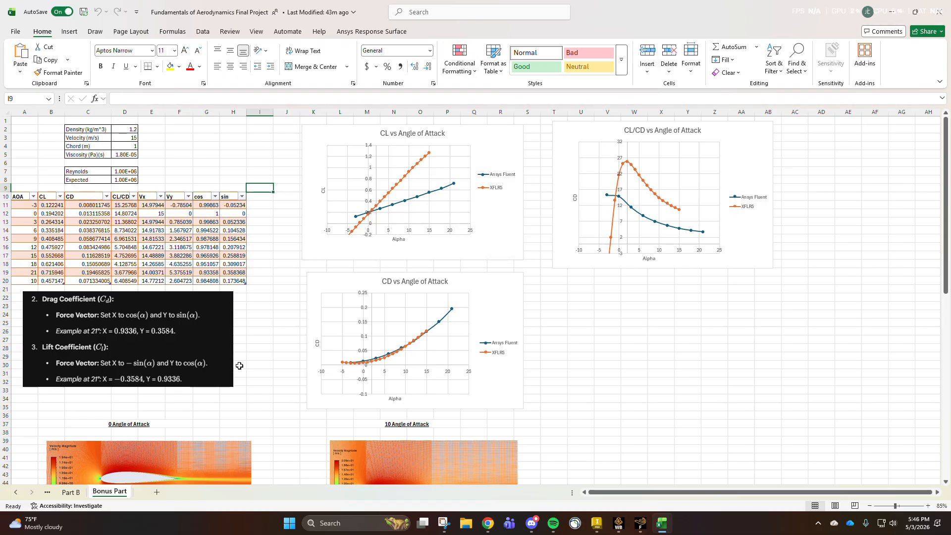
pyautogui.click(640, 522)
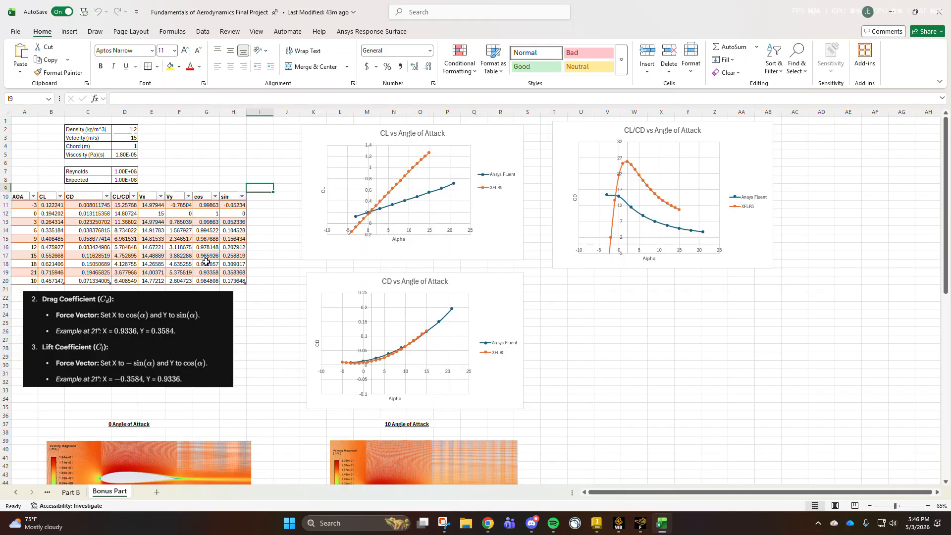
# - Switch to Excel to inspect the tabulated angle-of-attack coefficients and the CL and CD charts, and switch back to Fluent's velocity contour
pyautogui.click(661, 523)
pyautogui.click(253, 146)
pyautogui.moveTo(229, 204); pyautogui.dragTo(86, 222)
pyautogui.click(85, 213)
pyautogui.click(558, 220)
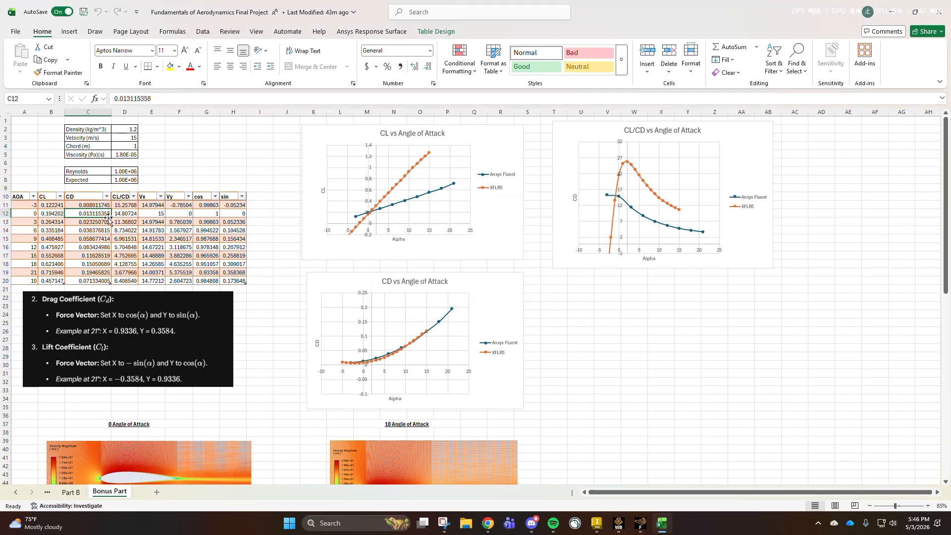
pyautogui.click(329, 161)
pyautogui.click(253, 154)
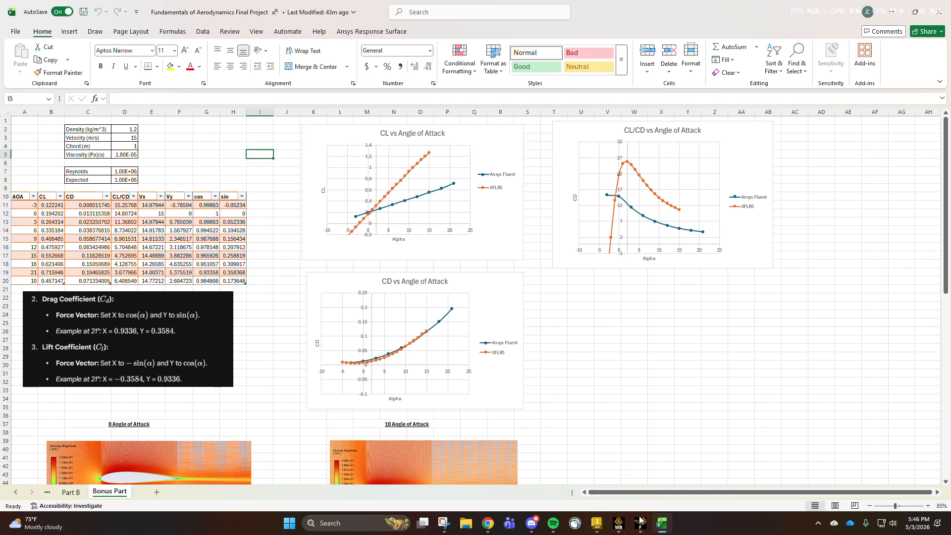
pyautogui.moveTo(640, 531)
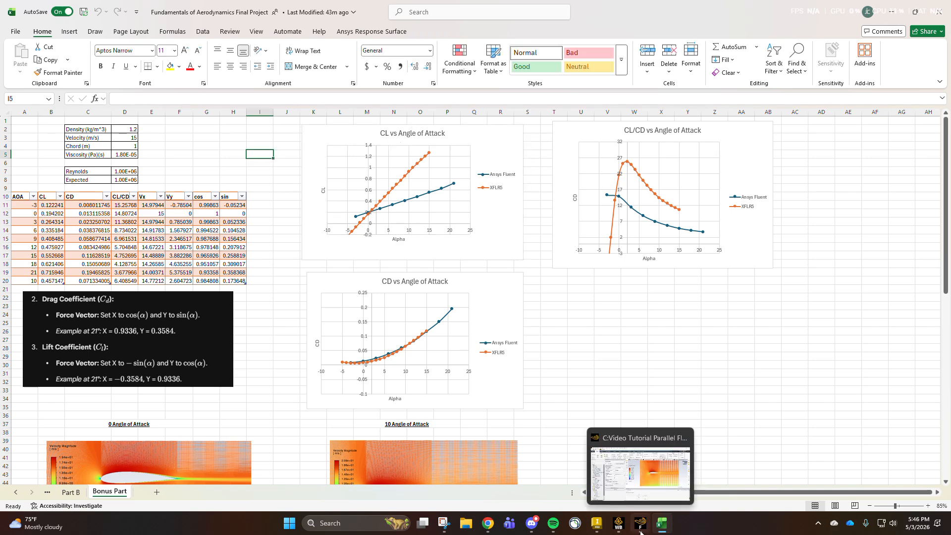
pyautogui.click(640, 531)
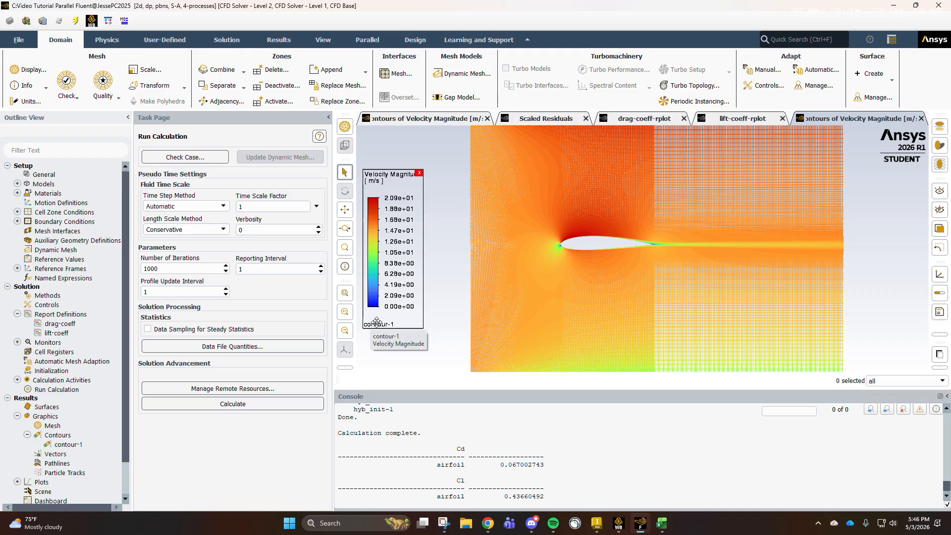